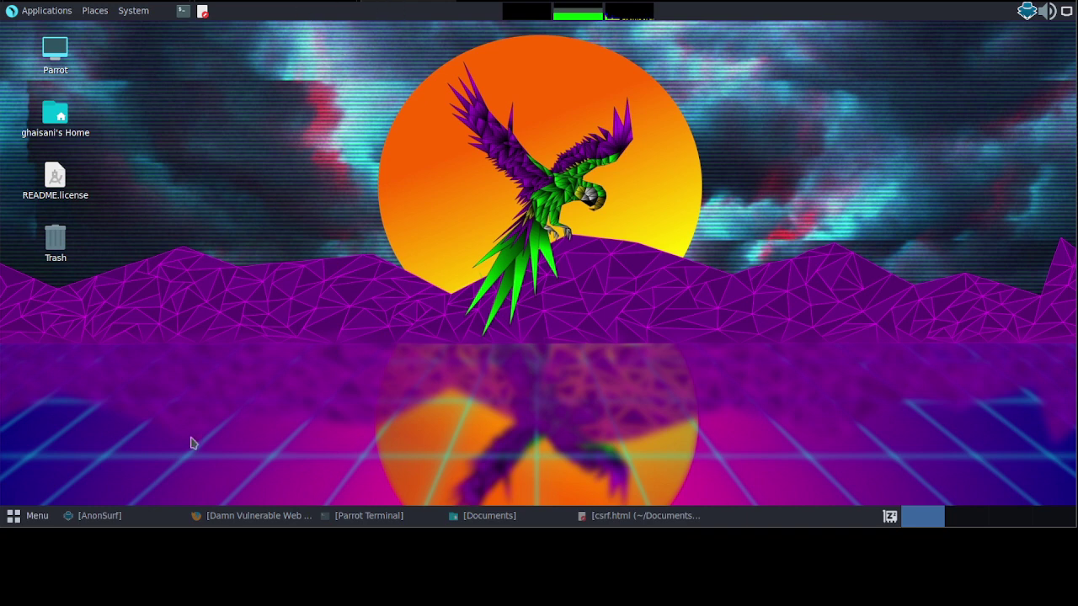
Bring the DVWA browser window forward and log out of DVWA.
{"action": "left_click", "coordinate": [260, 515]}
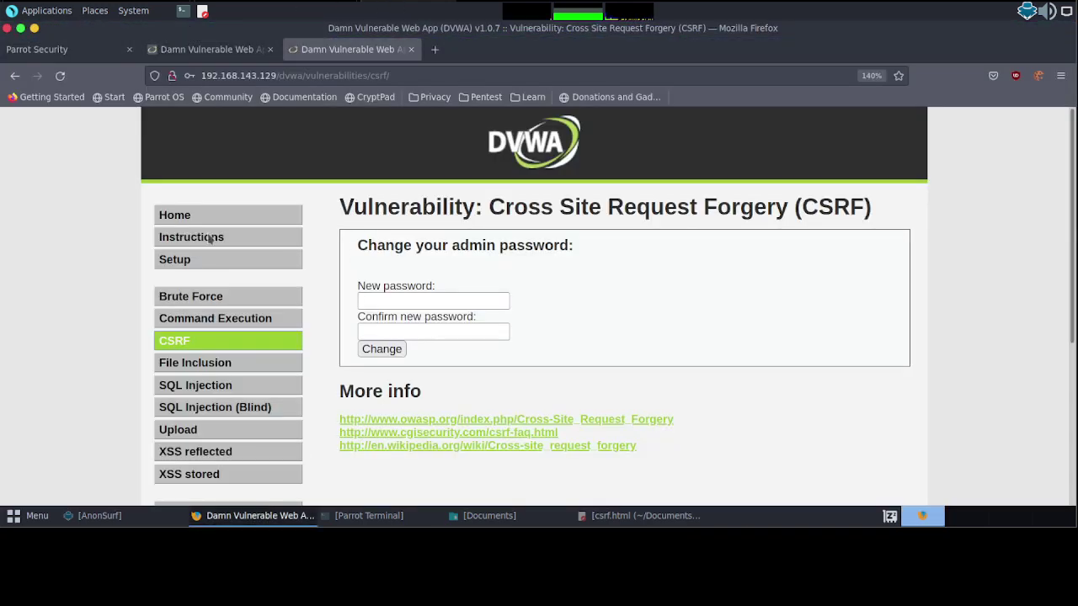
{"action": "scroll", "coordinate": [205, 303], "scroll_direction": "down", "scroll_amount": 5}
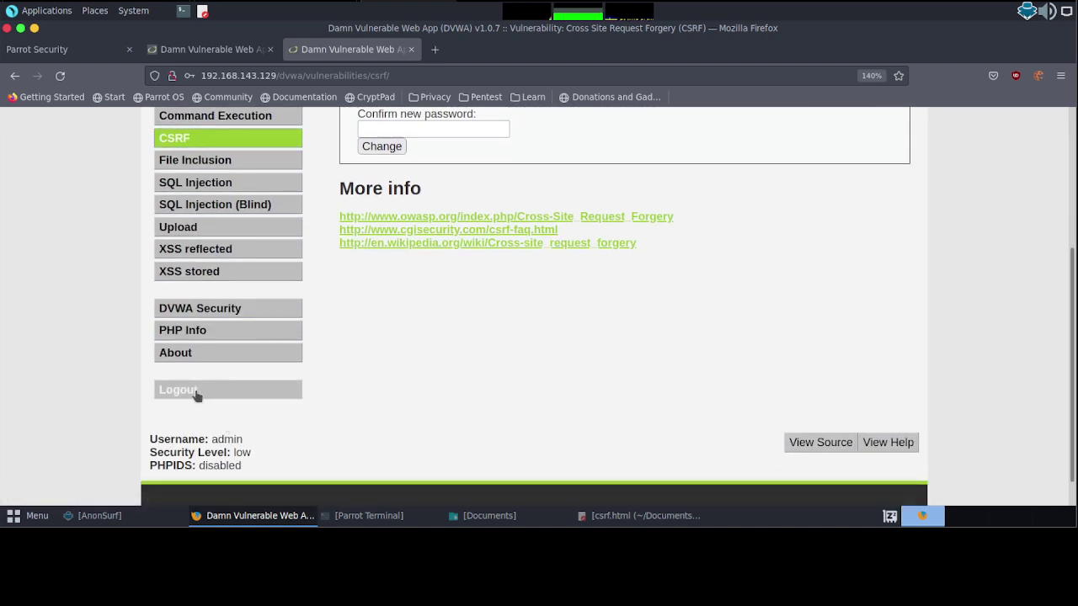
{"action": "left_click", "coordinate": [184, 395]}
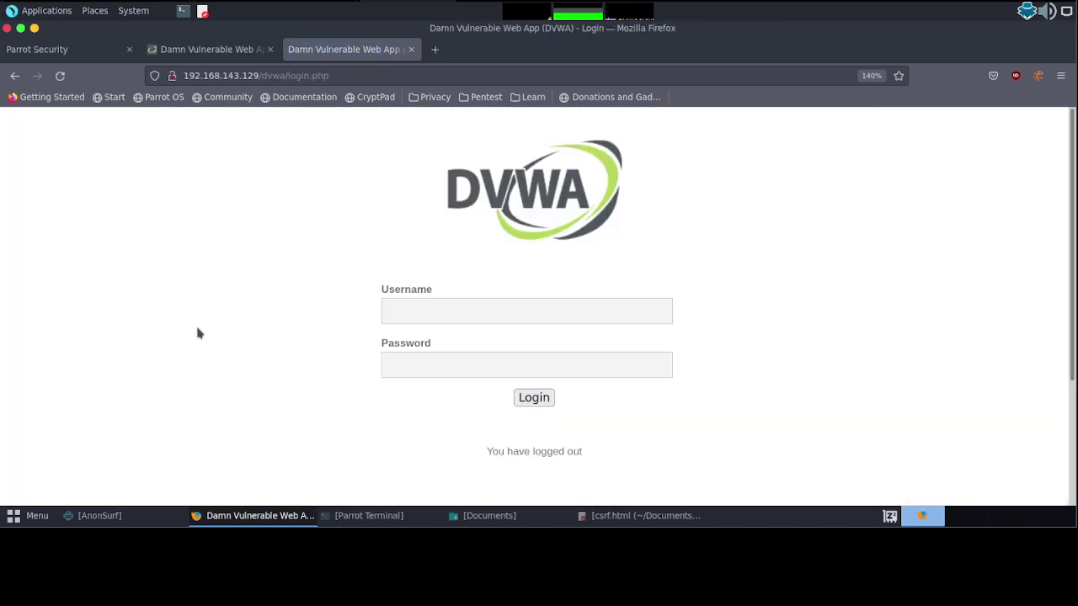
Sign back in as admin with the account password and decline saving the login.
{"action": "left_click", "coordinate": [401, 318]}
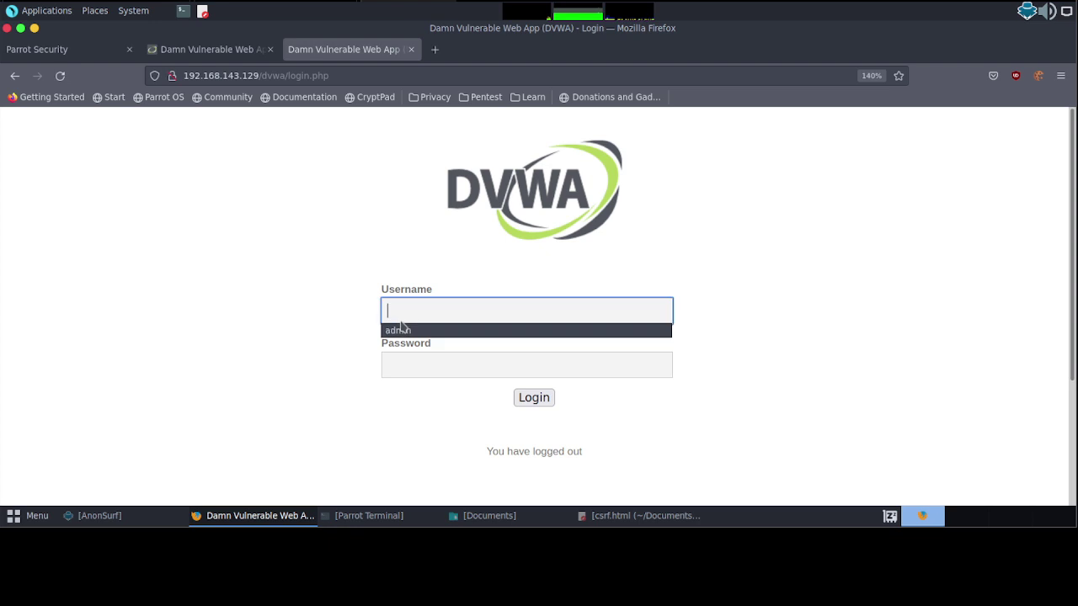
{"action": "type", "text": "adm"}
{"action": "type", "text": "in"}
{"action": "key", "text": "Tab"}
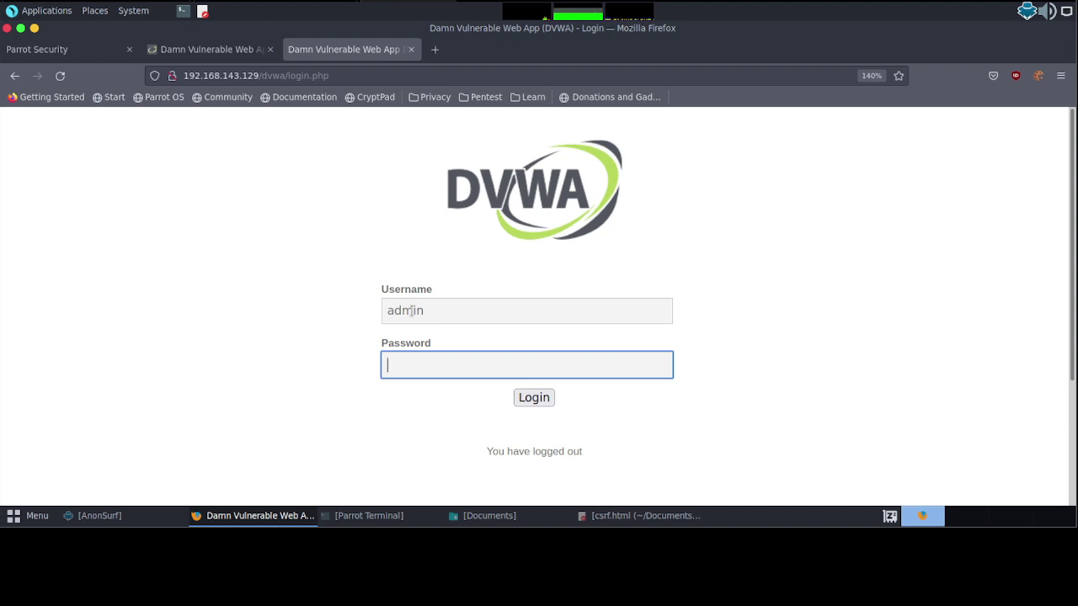
{"action": "type", "text": "passwor"}
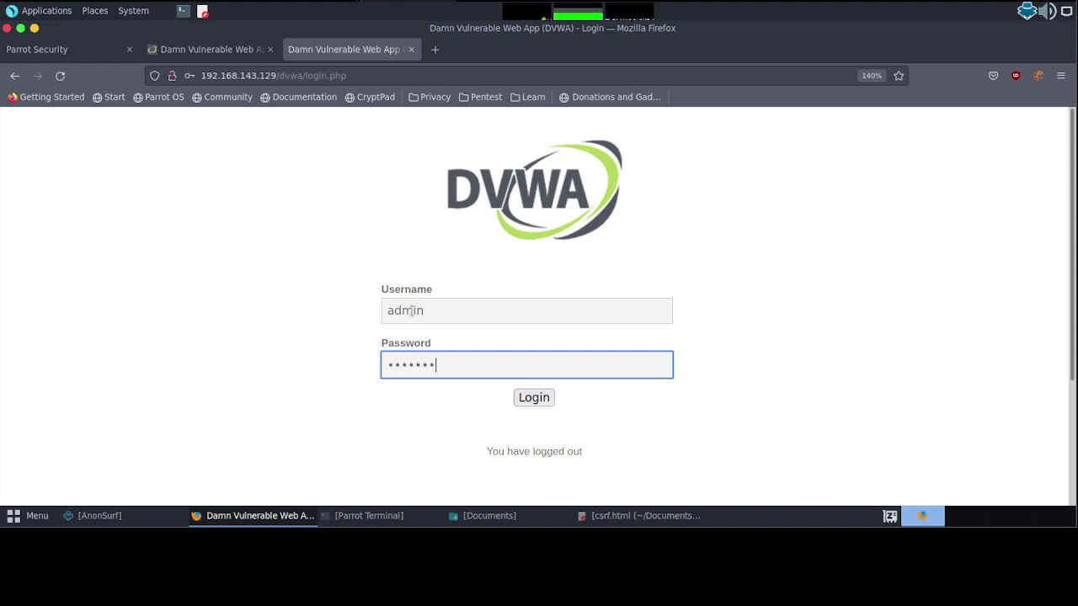
{"action": "type", "text": "d"}
{"action": "key", "text": "Return"}
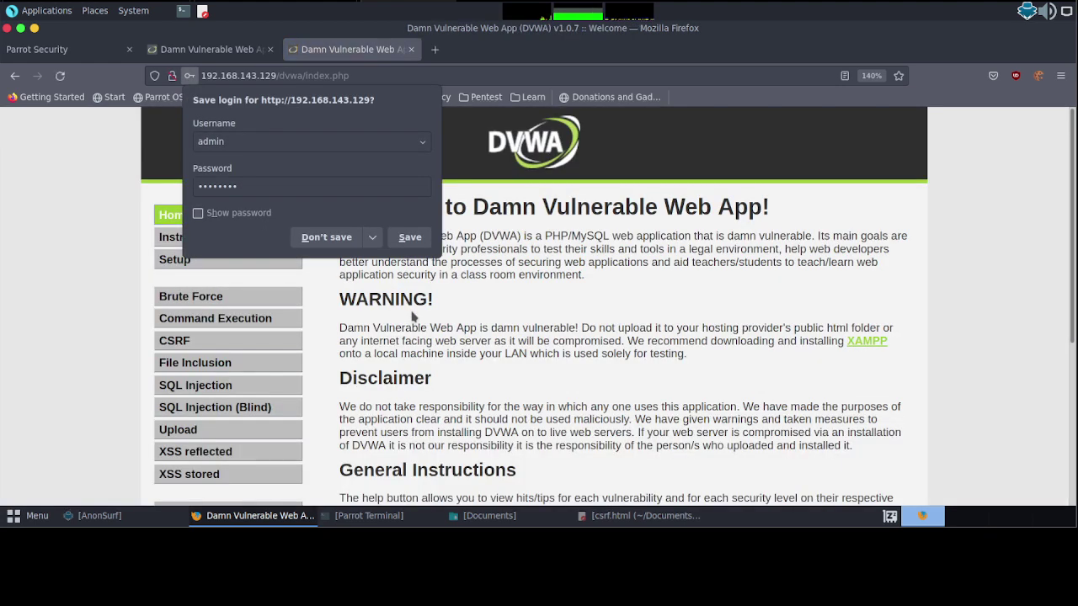
{"action": "left_click", "coordinate": [537, 258]}
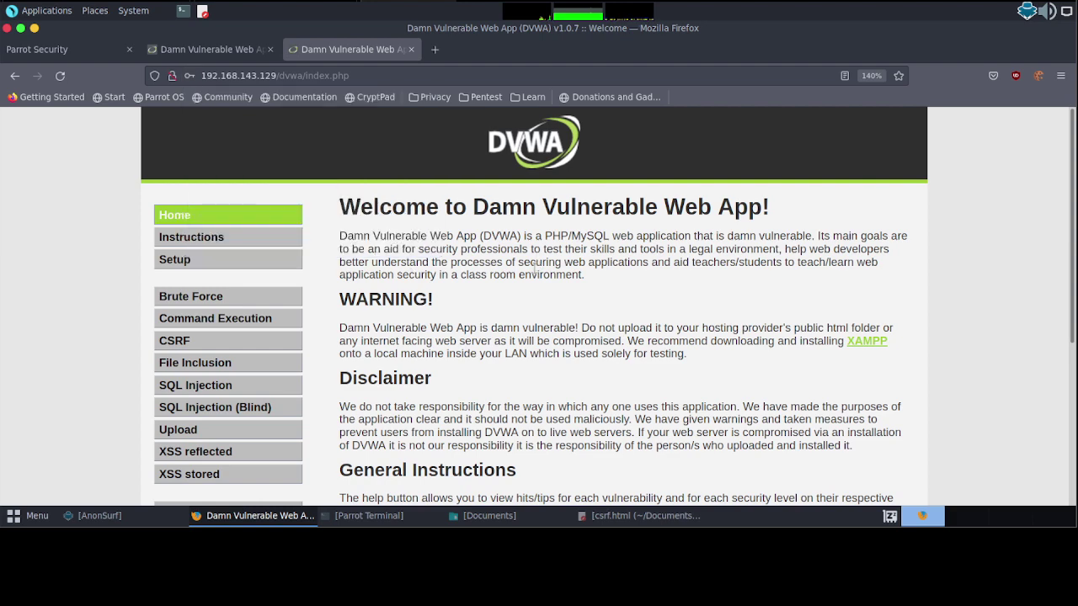
{"action": "scroll", "coordinate": [490, 334], "scroll_direction": "down", "scroll_amount": 3}
{"action": "scroll", "coordinate": [491, 330], "scroll_direction": "down", "scroll_amount": 2}
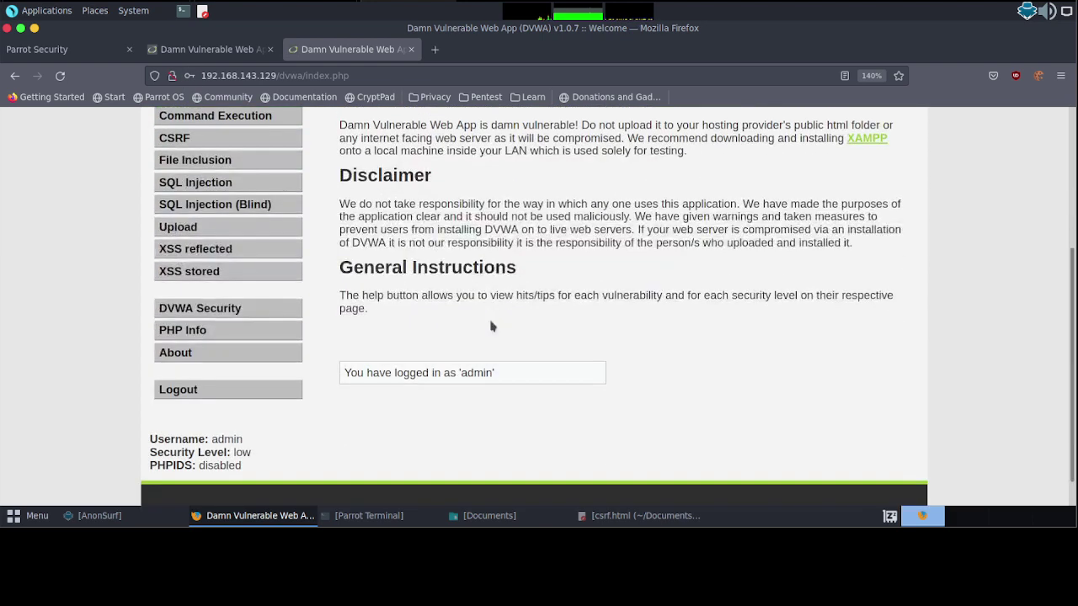
{"action": "scroll", "coordinate": [493, 326], "scroll_direction": "up", "scroll_amount": 1}
{"action": "scroll", "coordinate": [492, 327], "scroll_direction": "up", "scroll_amount": 4}
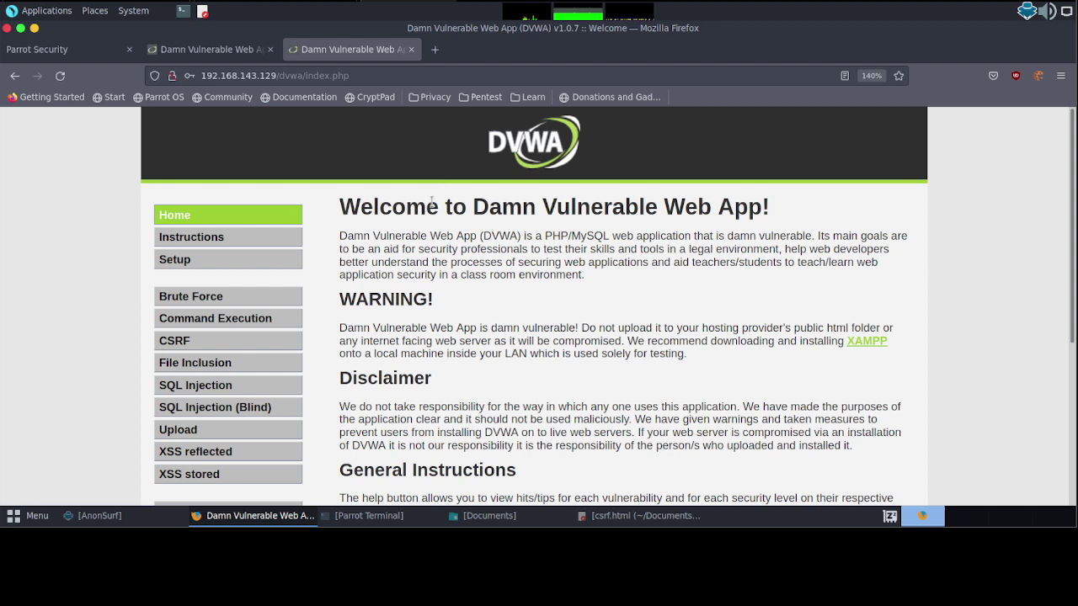
Open the CSRF page and note a new password in a blank Pluma document on the right.
{"action": "left_click", "coordinate": [177, 347]}
{"action": "left_click", "coordinate": [436, 301]}
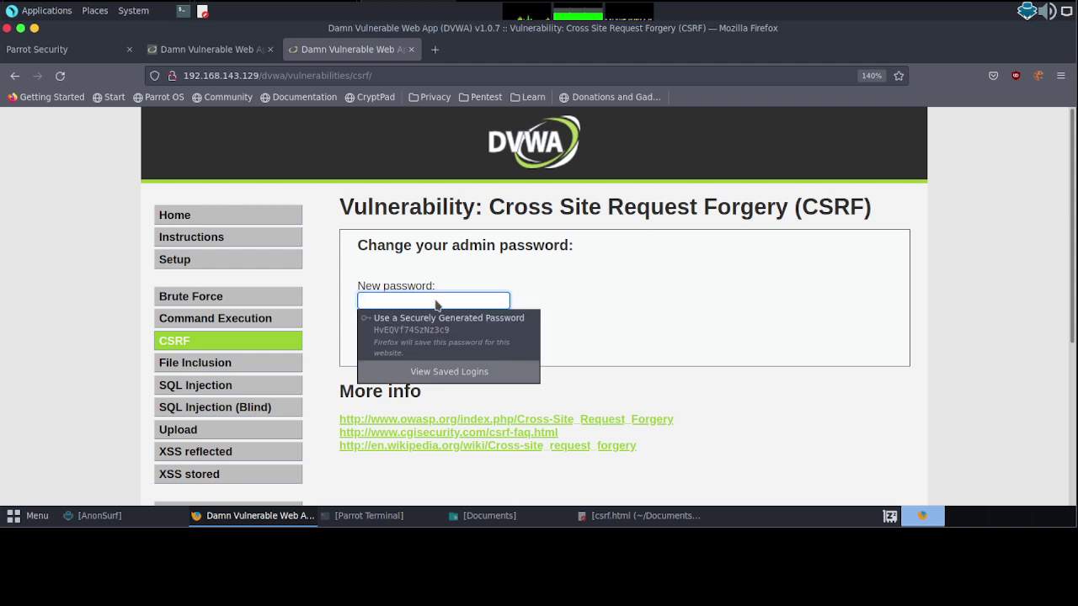
{"action": "left_click", "coordinate": [202, 15]}
{"action": "left_click", "coordinate": [202, 15]}
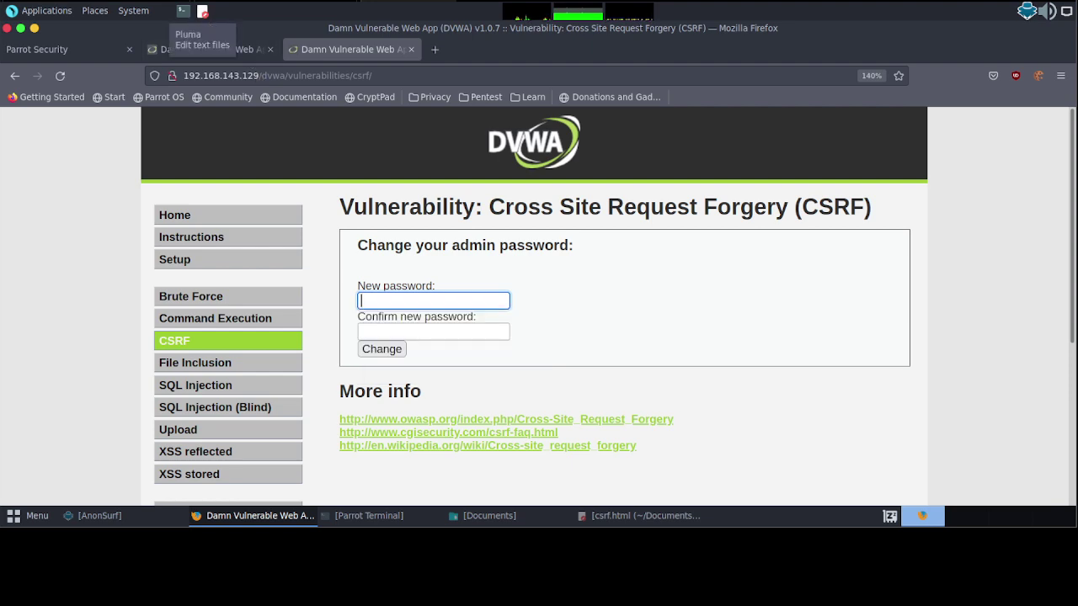
{"action": "left_click_drag", "start_coordinate": [220, 62], "coordinate": [817, 230]}
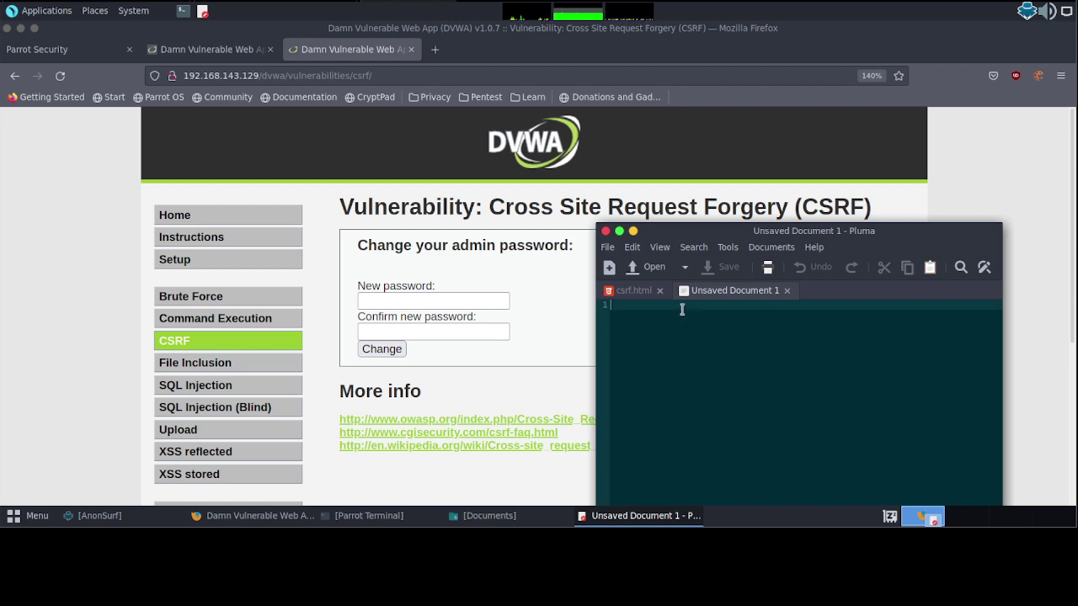
{"action": "type", "text": "<"}
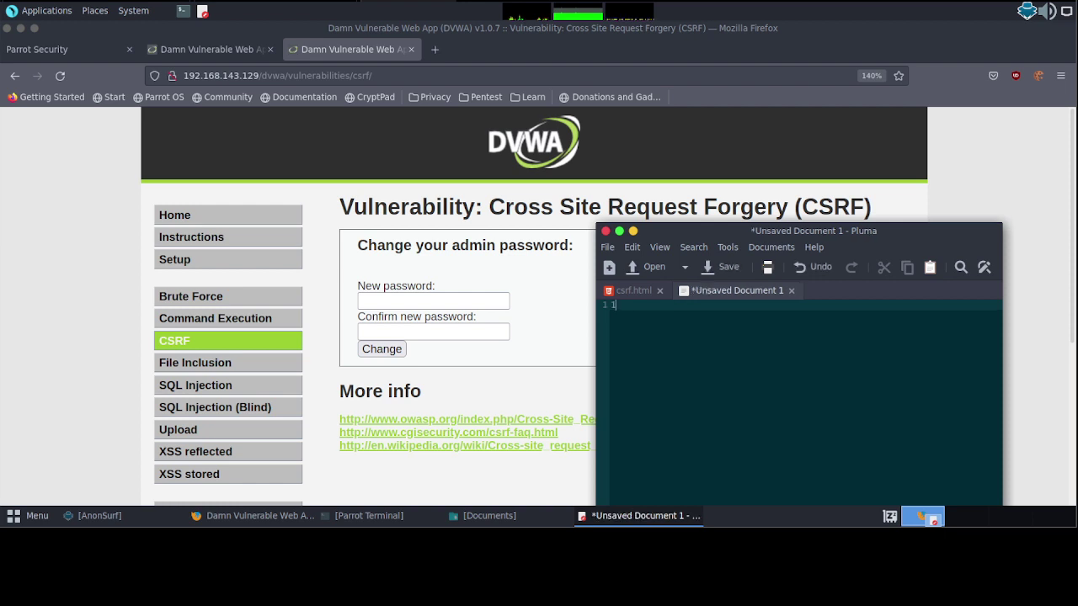
{"action": "type", "text": "11"}
{"action": "type", "text": "1111"}
Paste the noted password into New and Confirm password and submit, getting 'Password Changed'.
{"action": "left_click_drag", "start_coordinate": [643, 306], "coordinate": [609, 308]}
{"action": "left_click", "coordinate": [484, 300]}
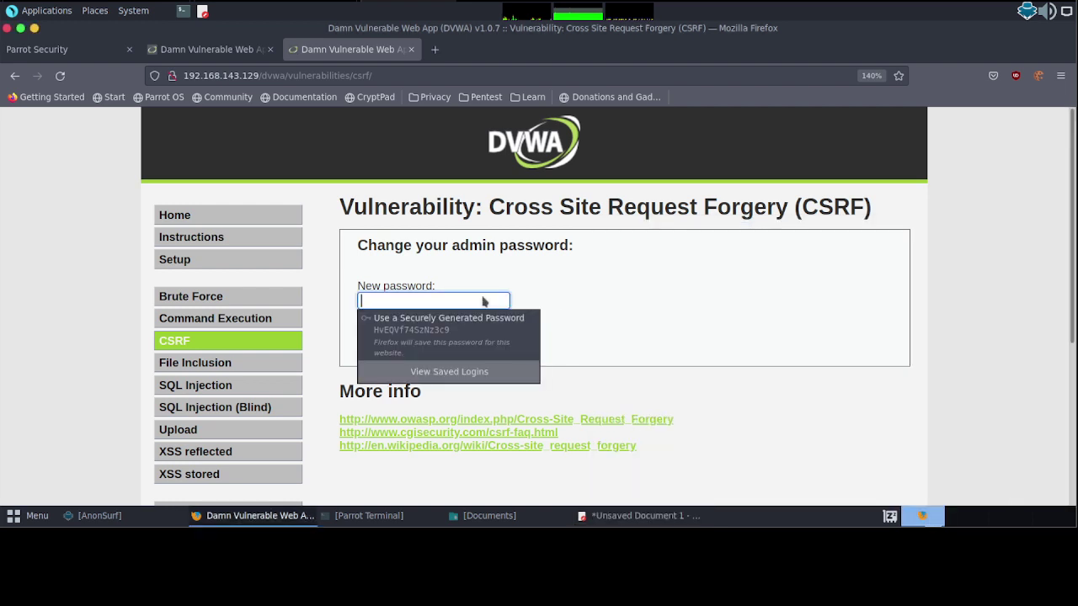
{"action": "key", "text": "ctrl+v"}
{"action": "key", "text": "Tab"}
{"action": "key", "text": "ctrl+v"}
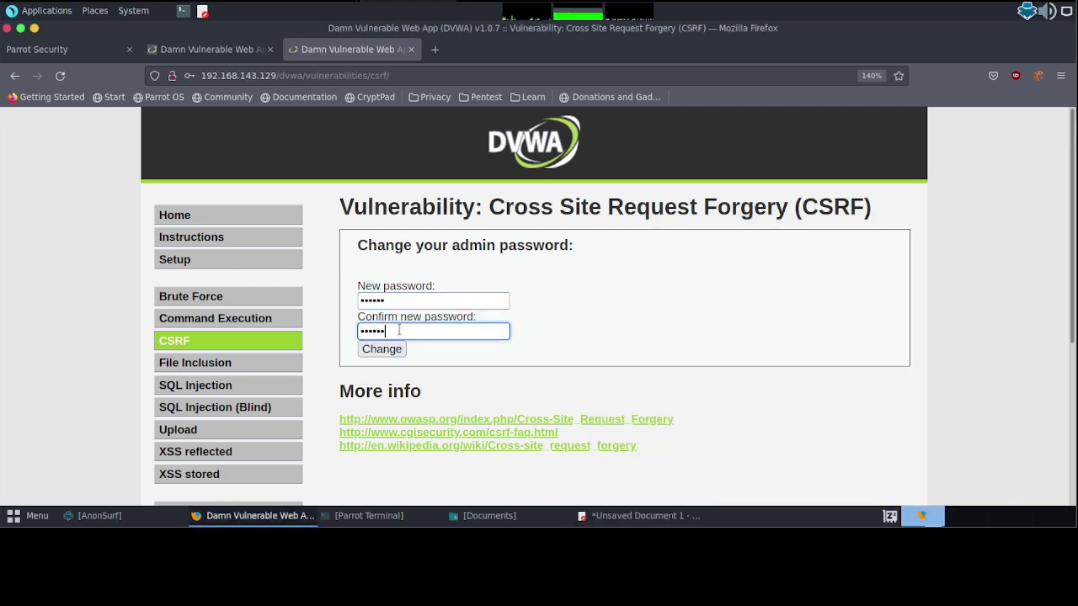
{"action": "left_click", "coordinate": [390, 356]}
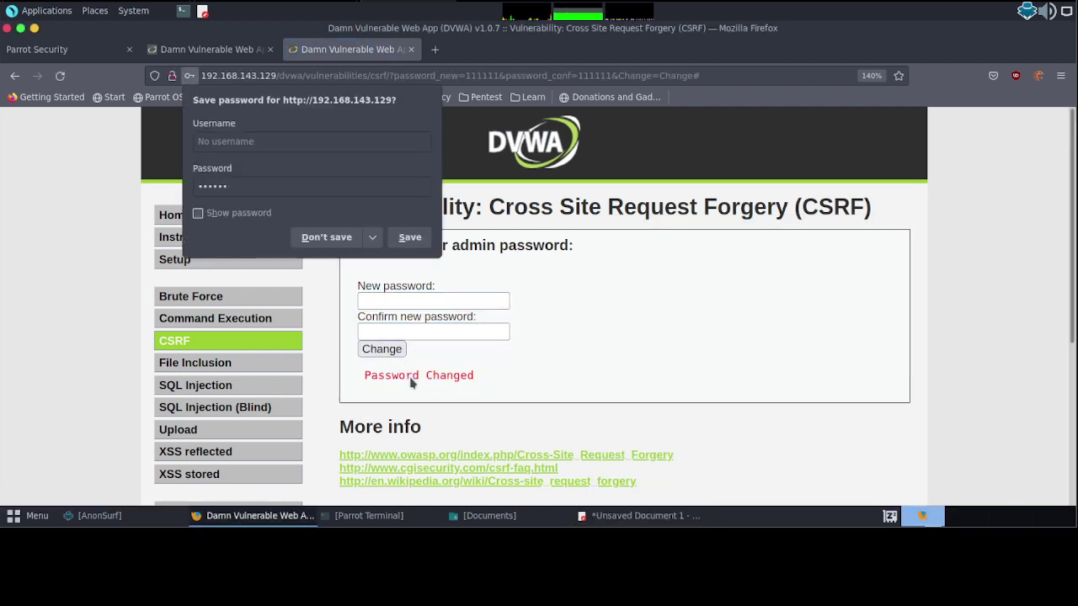
{"action": "left_click_drag", "start_coordinate": [365, 379], "coordinate": [482, 377]}
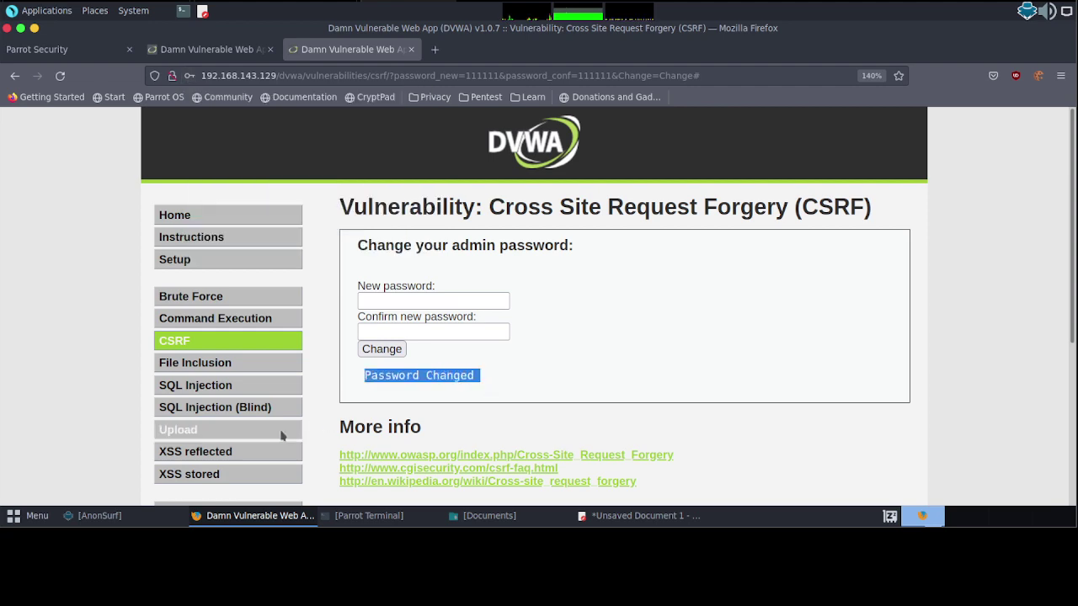
Log out, then log in as admin with the new password copied from Pluma, declining to save it.
{"action": "scroll", "coordinate": [213, 403], "scroll_direction": "down", "scroll_amount": 5}
{"action": "left_click", "coordinate": [192, 367]}
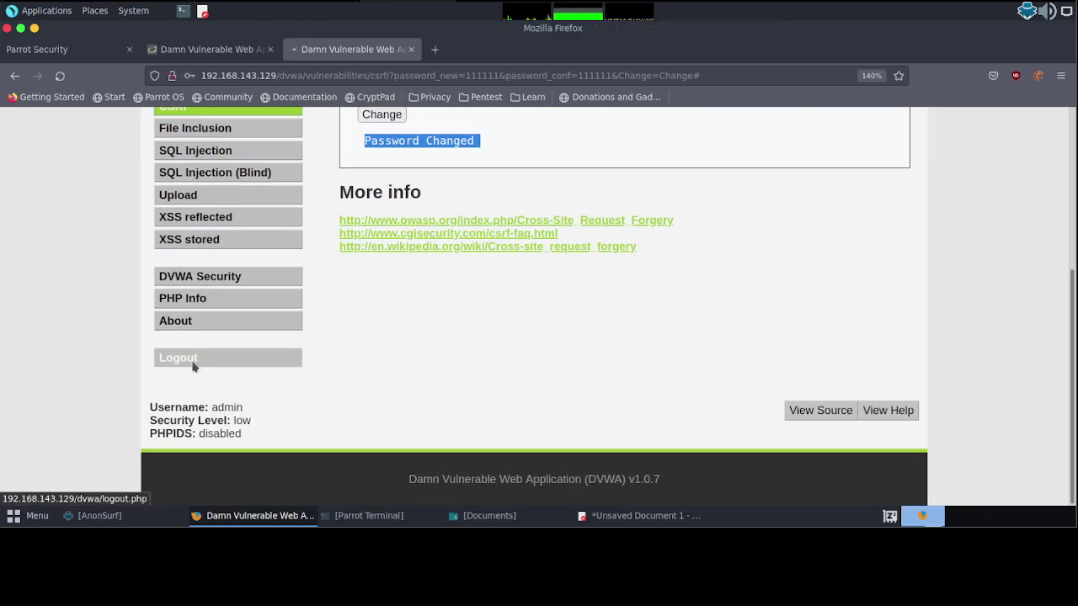
{"action": "left_click", "coordinate": [433, 311]}
{"action": "left_click", "coordinate": [433, 329]}
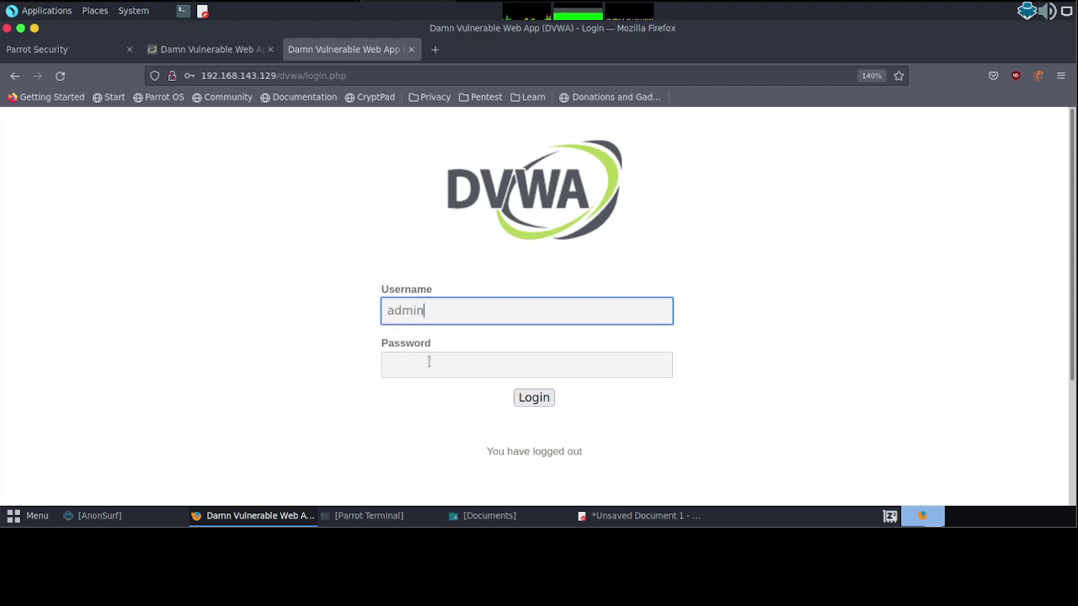
{"action": "left_click", "coordinate": [429, 362]}
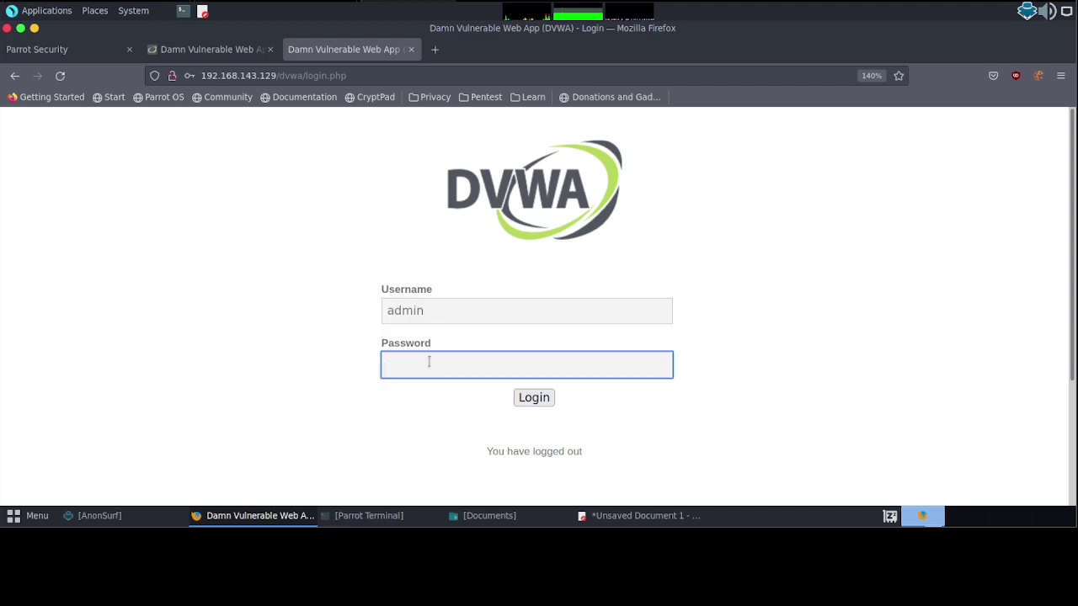
{"action": "key", "text": "alt+Tab"}
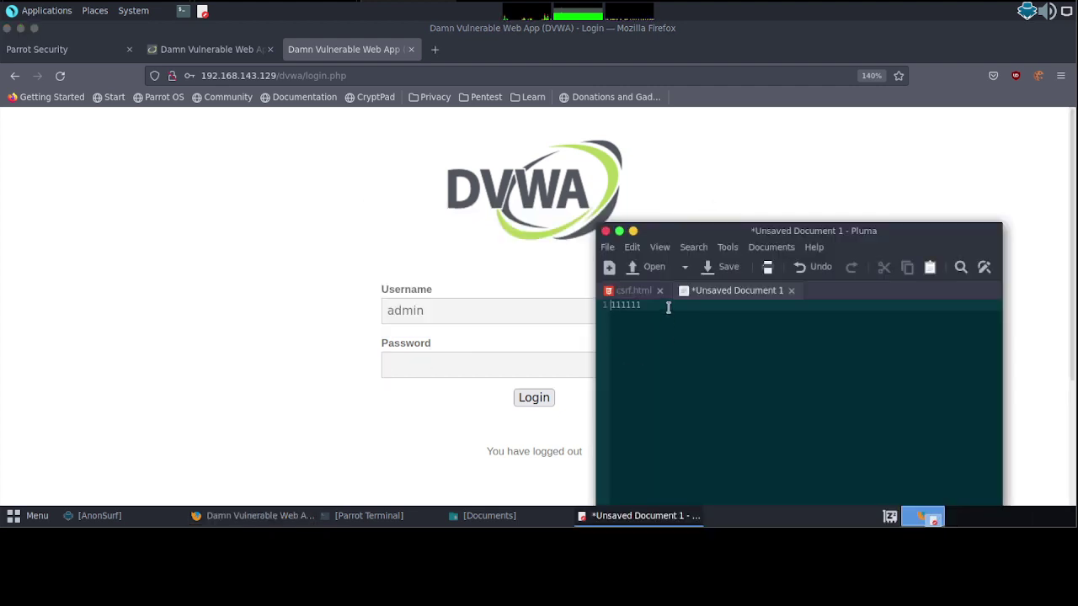
{"action": "left_click_drag", "start_coordinate": [666, 306], "coordinate": [603, 307]}
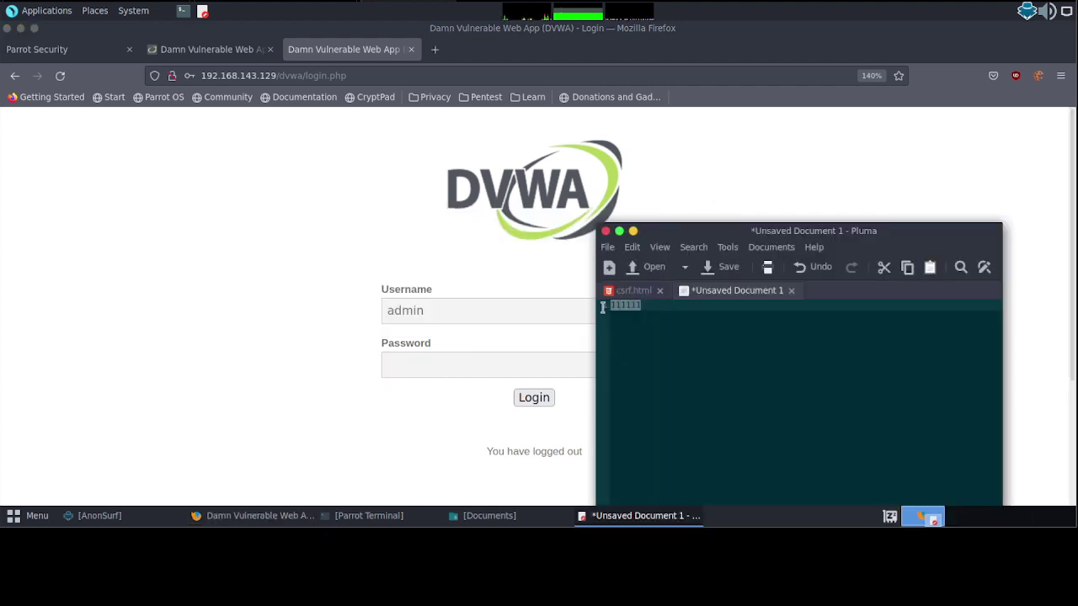
{"action": "left_click", "coordinate": [466, 367]}
{"action": "key", "text": "ctrl+v"}
{"action": "left_click", "coordinate": [534, 398]}
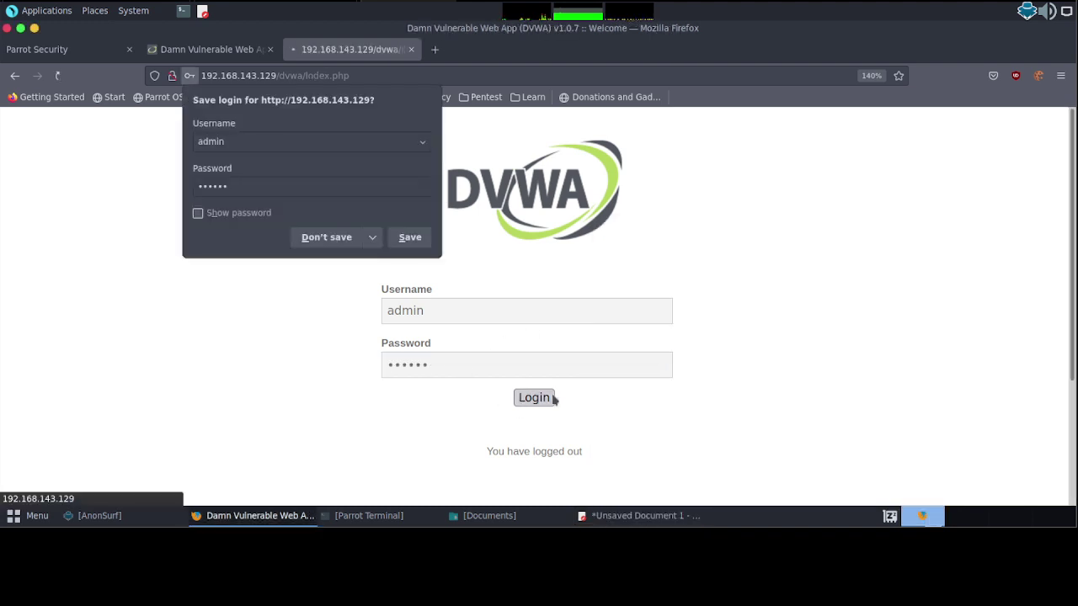
{"action": "left_click", "coordinate": [511, 315]}
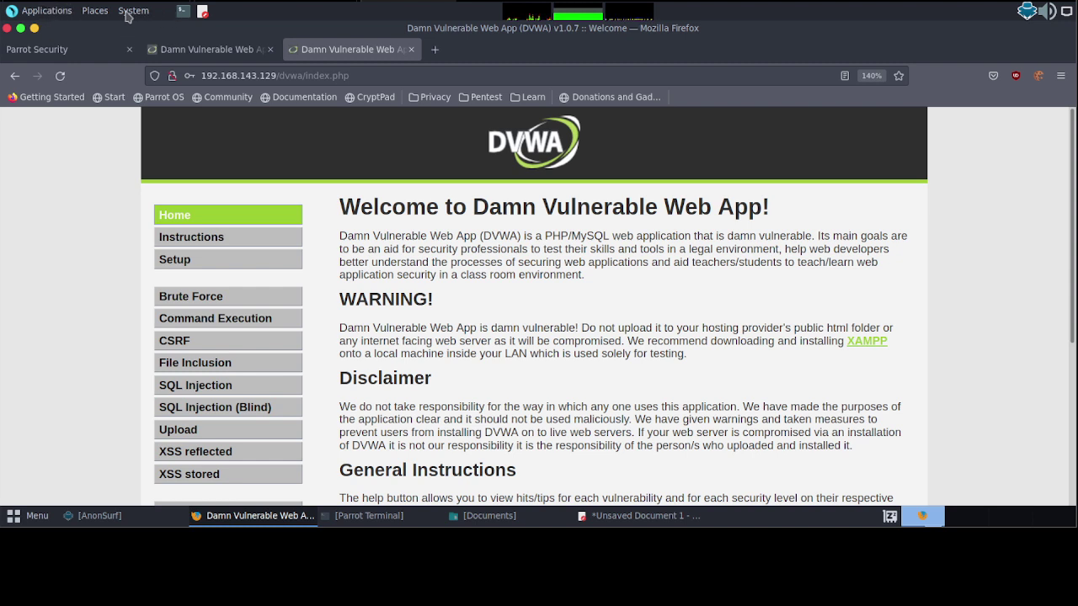
Open csrf.html from the home Documents folder in the text editor.
{"action": "left_click", "coordinate": [96, 11]}
{"action": "left_click", "coordinate": [106, 33]}
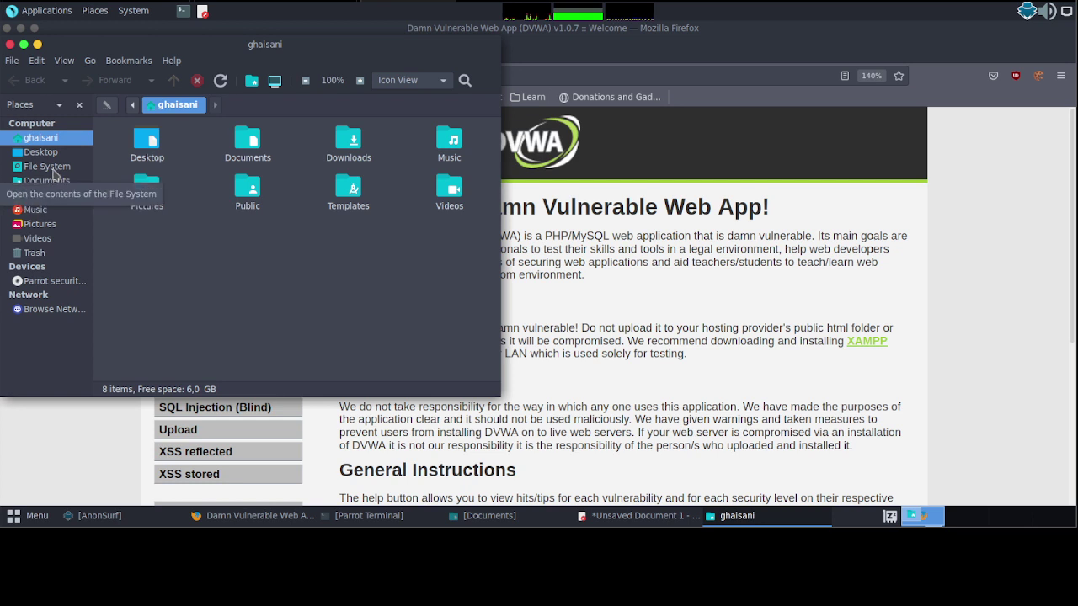
{"action": "left_click", "coordinate": [47, 181]}
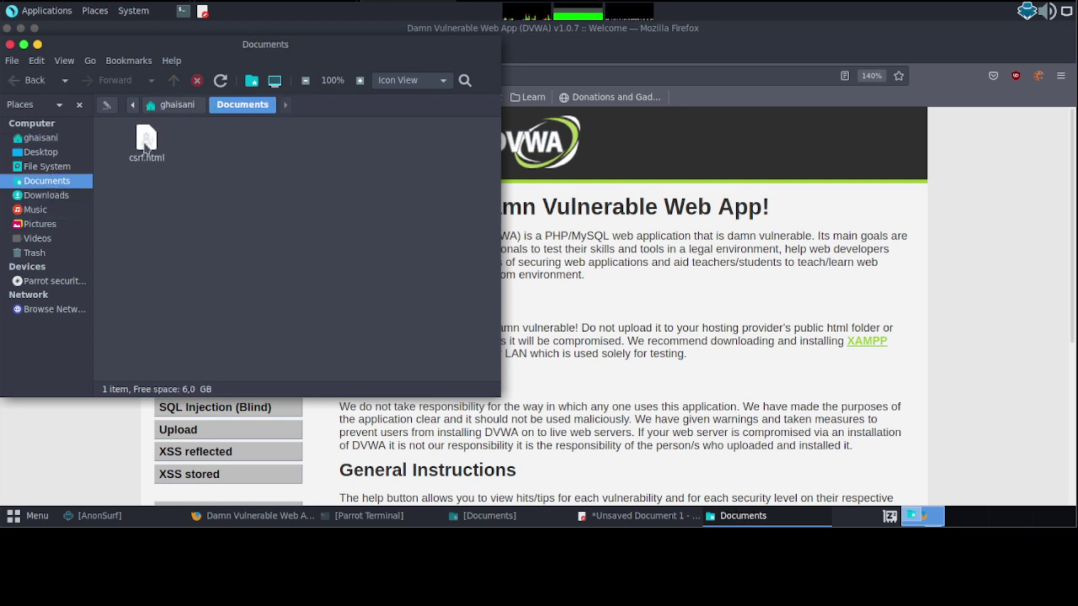
{"action": "left_click", "coordinate": [146, 148]}
{"action": "double_click", "coordinate": [146, 148]}
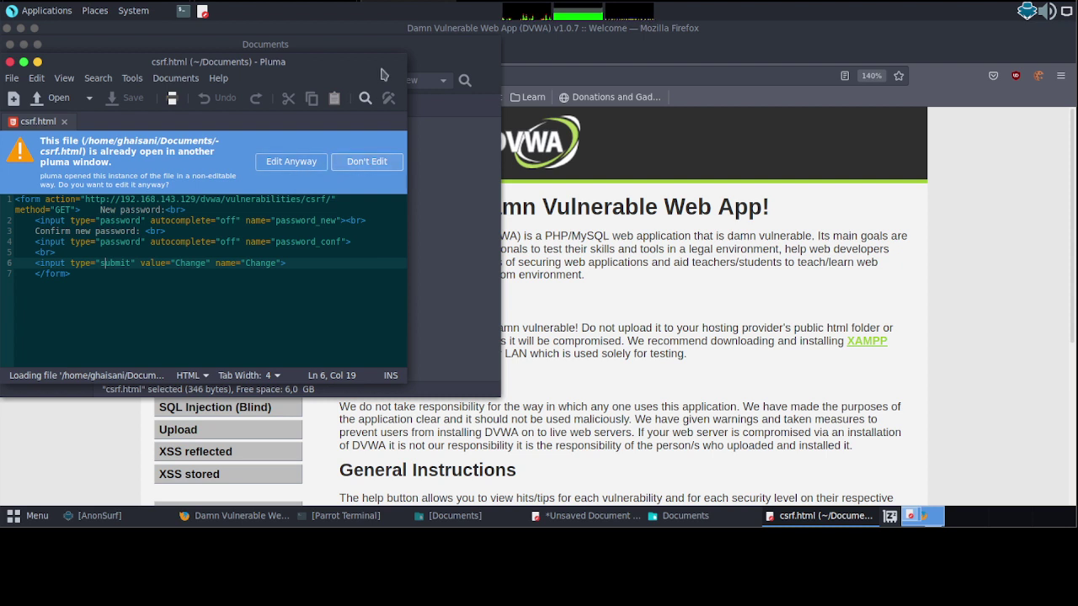
{"action": "left_click", "coordinate": [367, 162]}
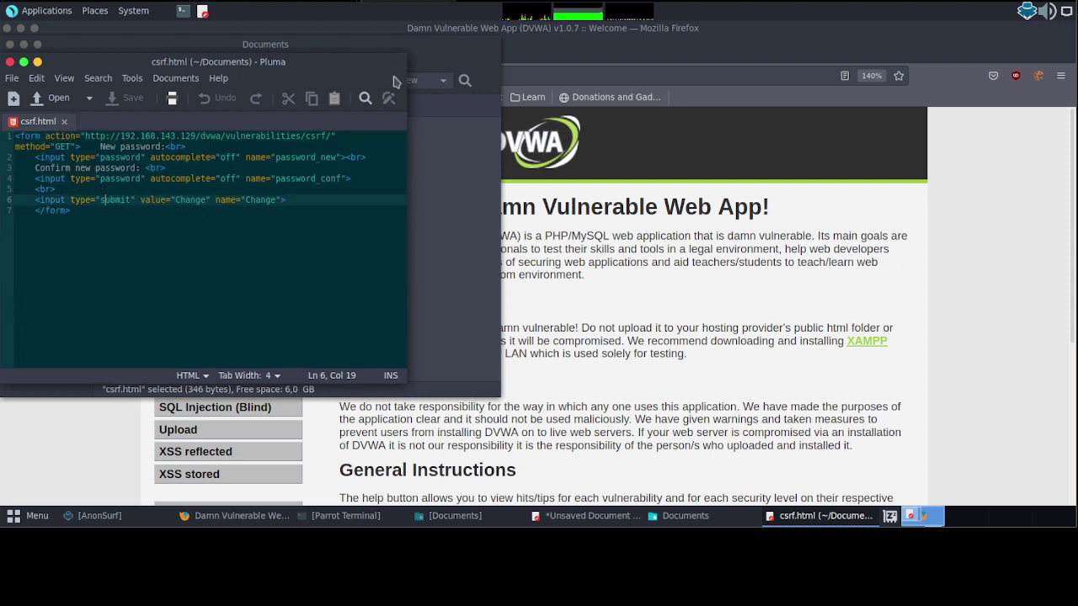
Close the csrf.html window, maximize the unsaved Pluma window, and restore Documents on top.
{"action": "left_click", "coordinate": [9, 61]}
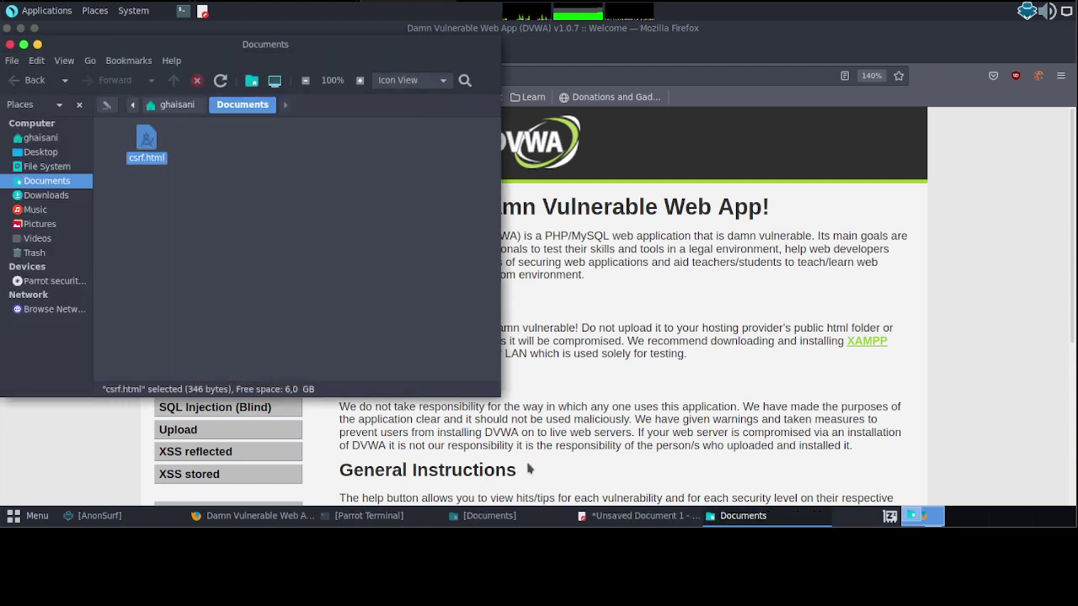
{"action": "left_click", "coordinate": [640, 515]}
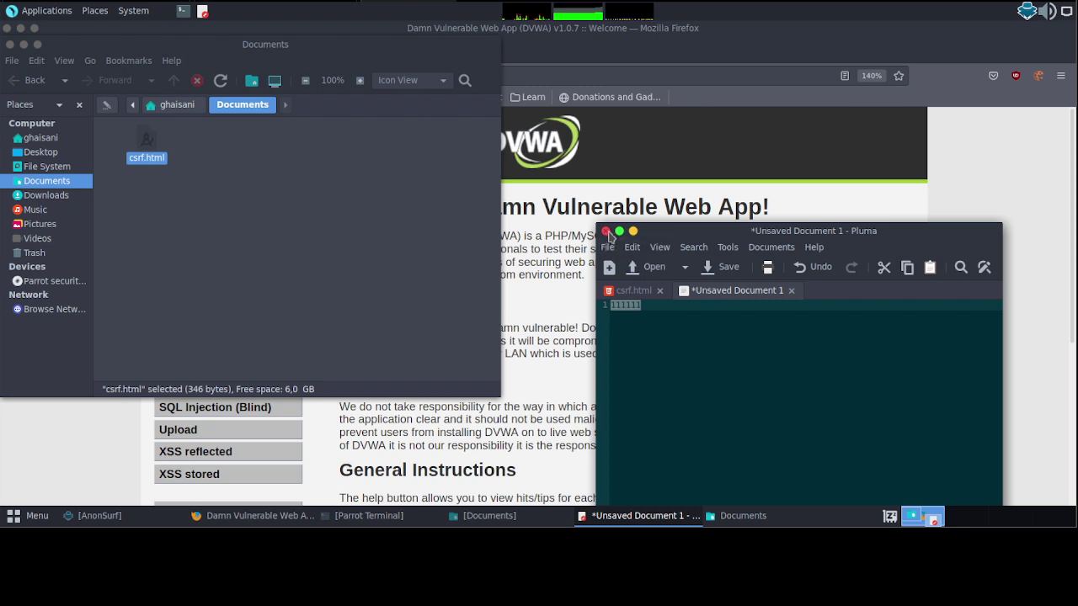
{"action": "left_click", "coordinate": [619, 230]}
{"action": "left_click", "coordinate": [735, 517]}
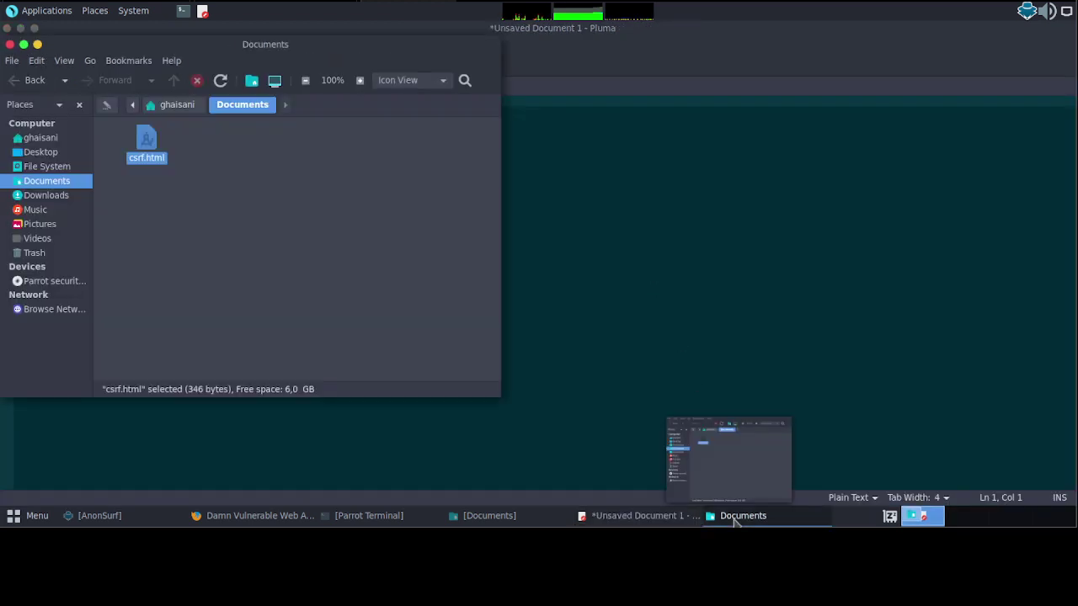
{"action": "left_click", "coordinate": [10, 43]}
{"action": "left_click", "coordinate": [530, 518]}
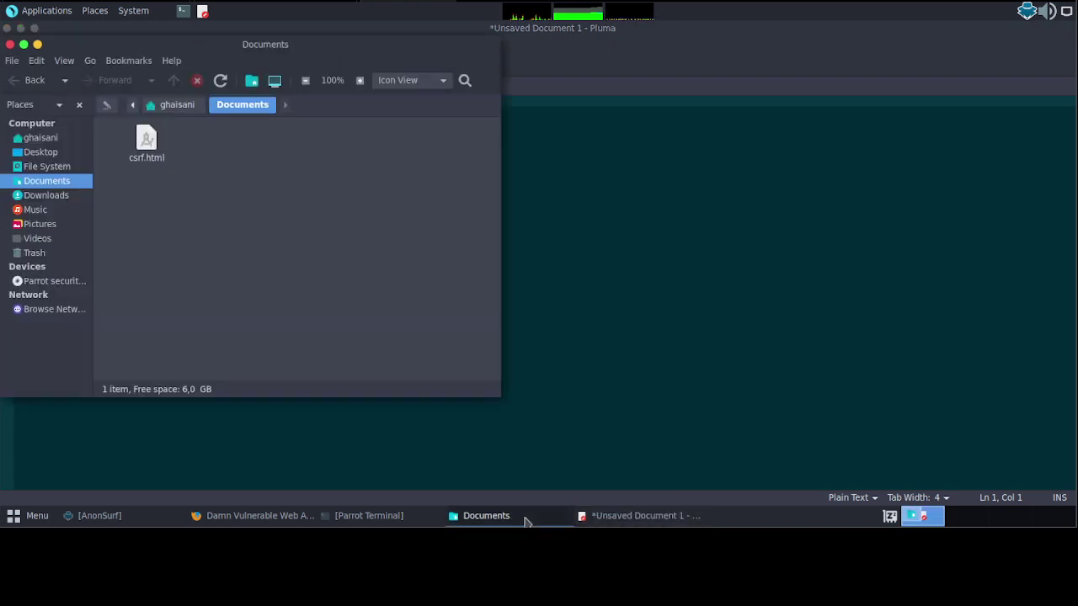
{"action": "right_click", "coordinate": [145, 142]}
Open csrf.html in Pluma and insert type=hiden before action in the form tag.
{"action": "left_click", "coordinate": [170, 152]}
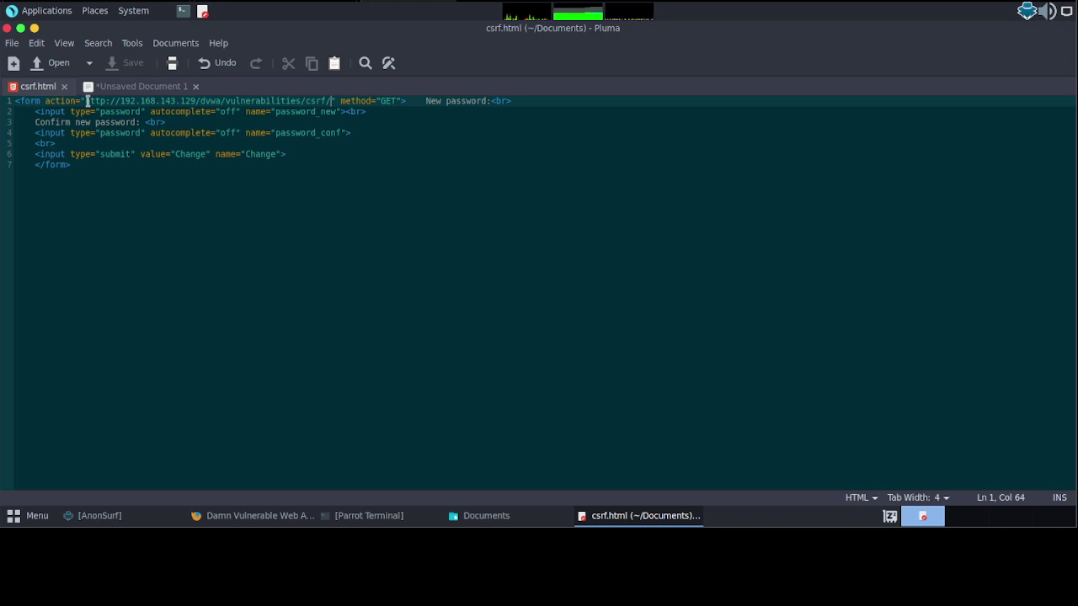
{"action": "left_click_drag", "start_coordinate": [88, 101], "coordinate": [333, 100]}
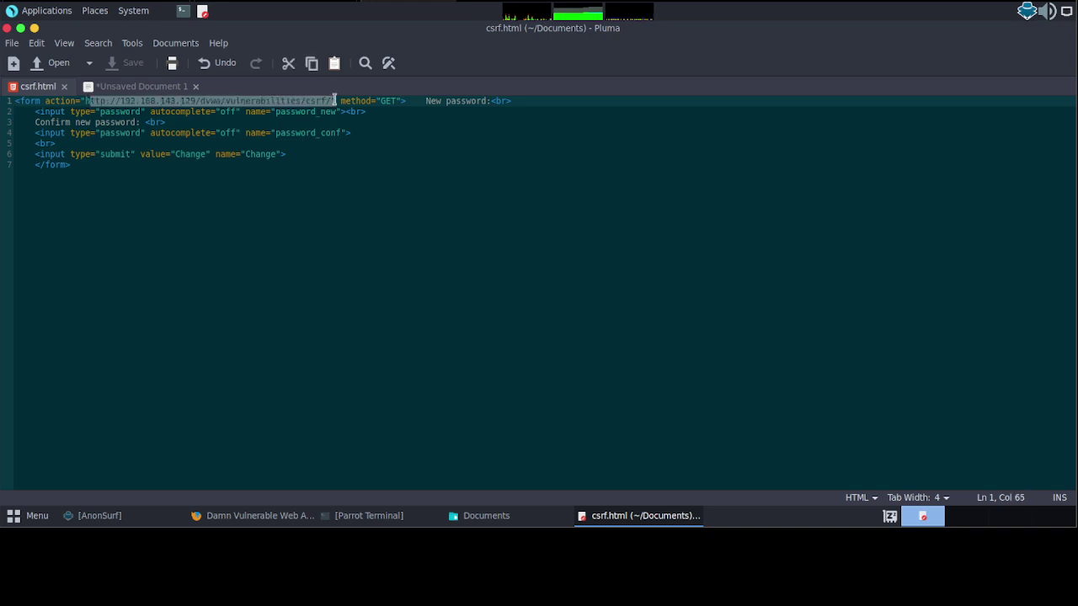
{"action": "left_click", "coordinate": [428, 112]}
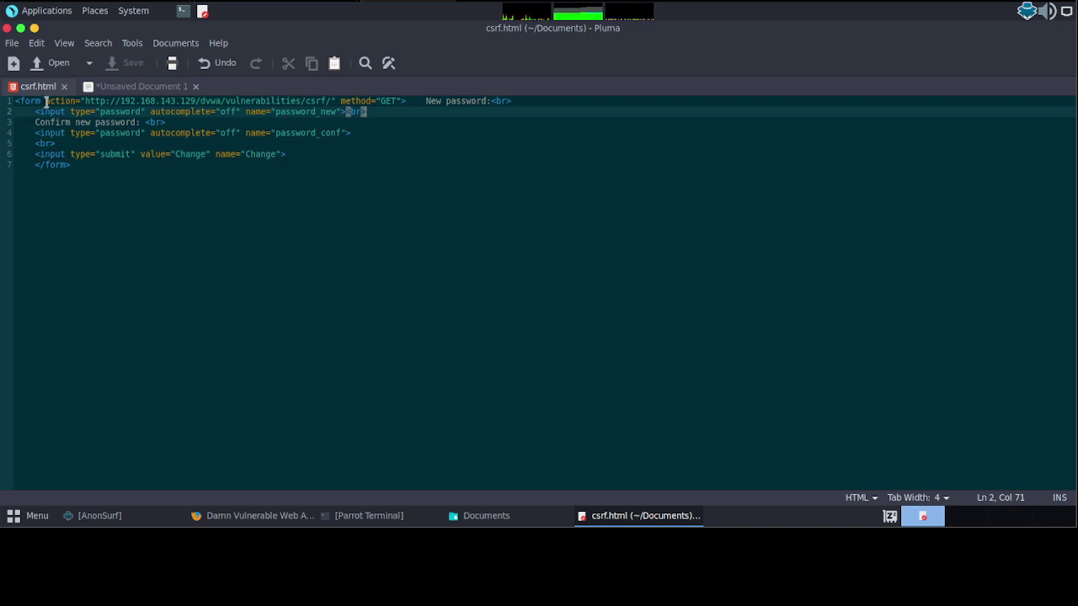
{"action": "mouse_move", "coordinate": [453, 515]}
{"action": "left_click", "coordinate": [46, 101]}
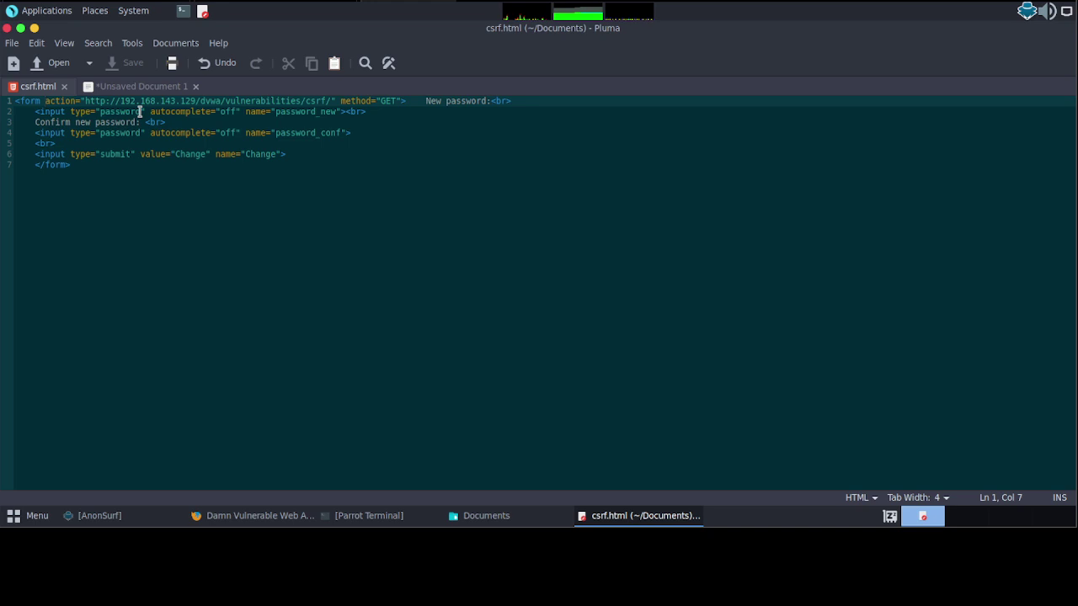
{"action": "type", "text": "type= "}
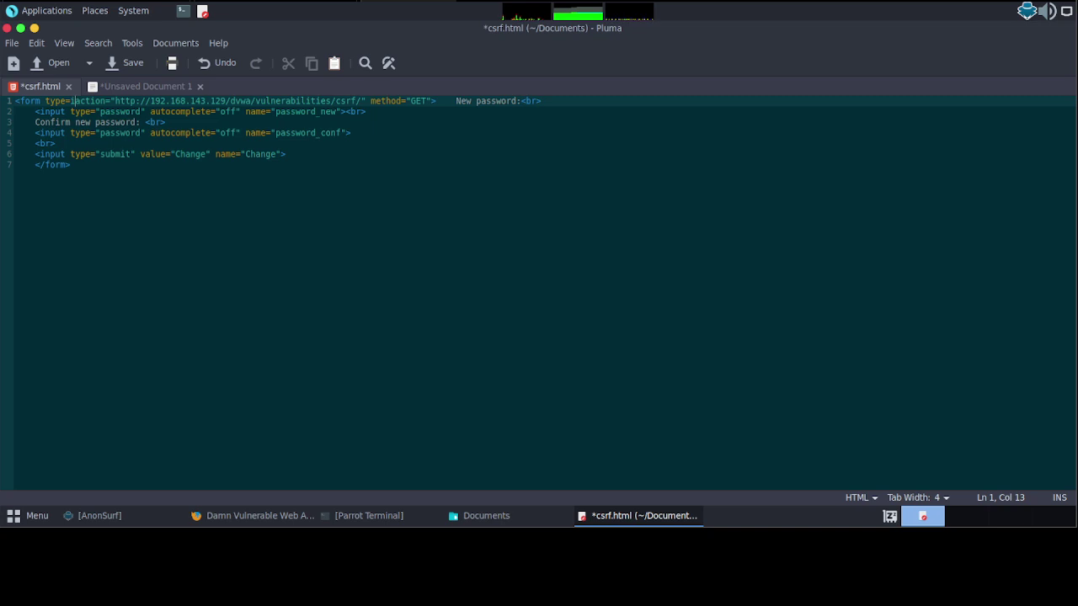
{"action": "type", "text": "iden"}
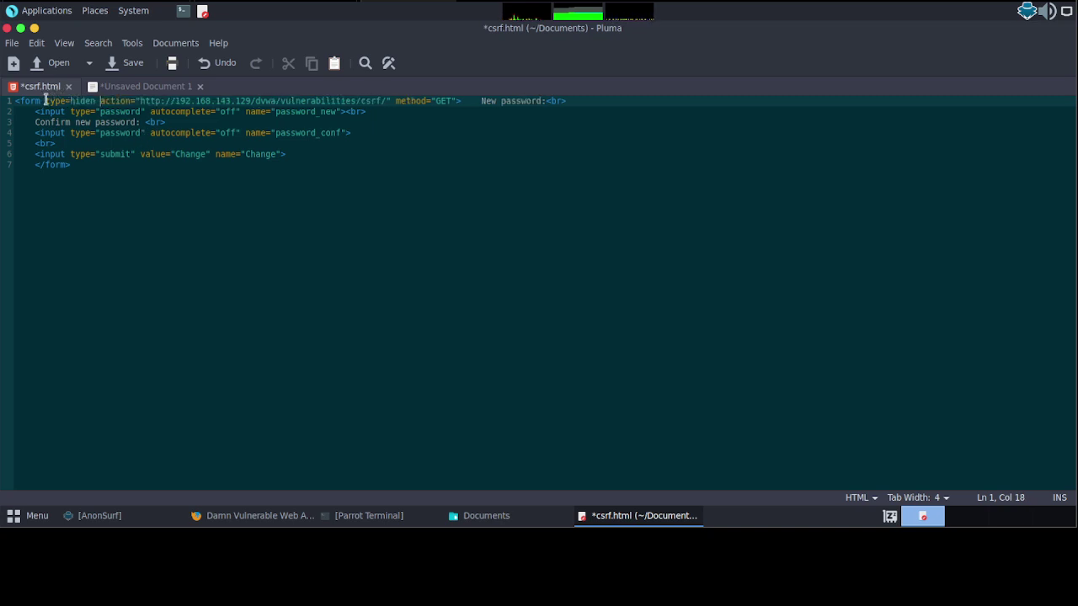
{"action": "left_click_drag", "start_coordinate": [45, 101], "coordinate": [94, 101]}
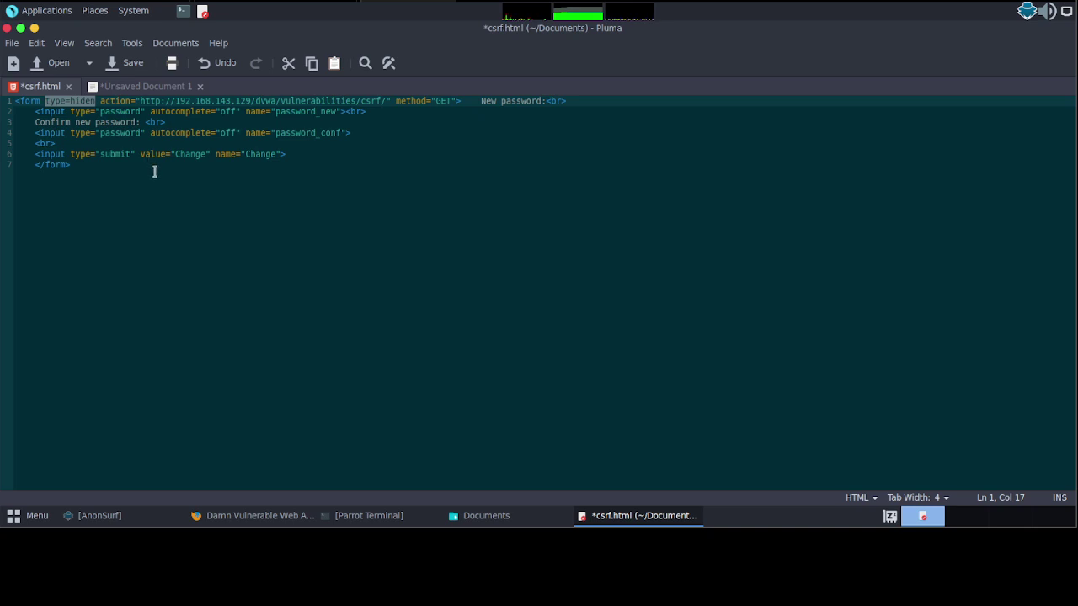
Change the type of both password inputs (lines 2 and 4) from password to hiden.
{"action": "left_click", "coordinate": [70, 112]}
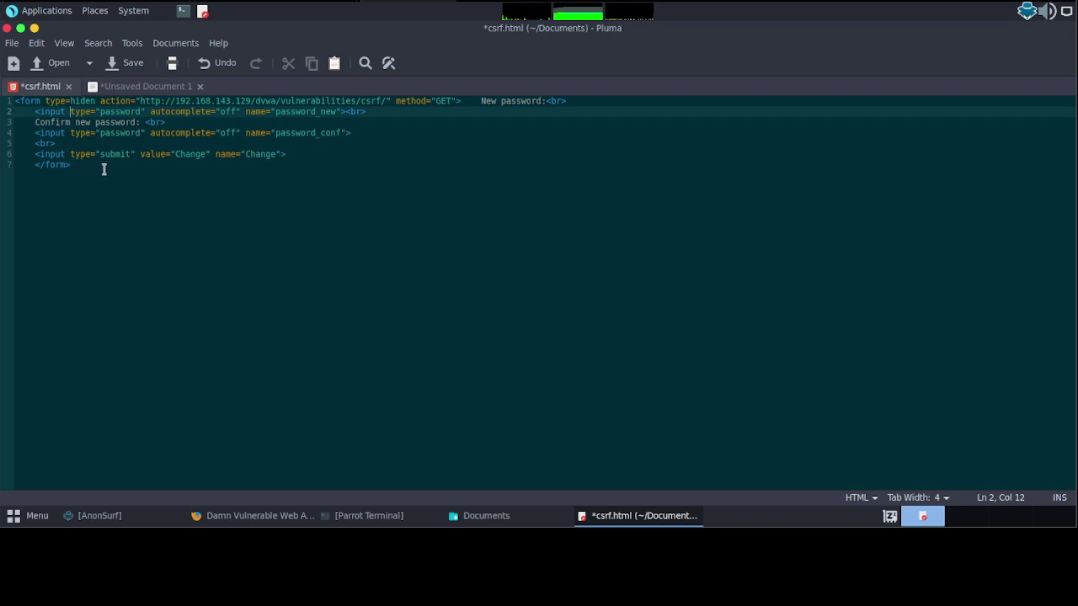
{"action": "mouse_move", "coordinate": [640, 515]}
{"action": "left_click_drag", "start_coordinate": [102, 112], "coordinate": [140, 112]}
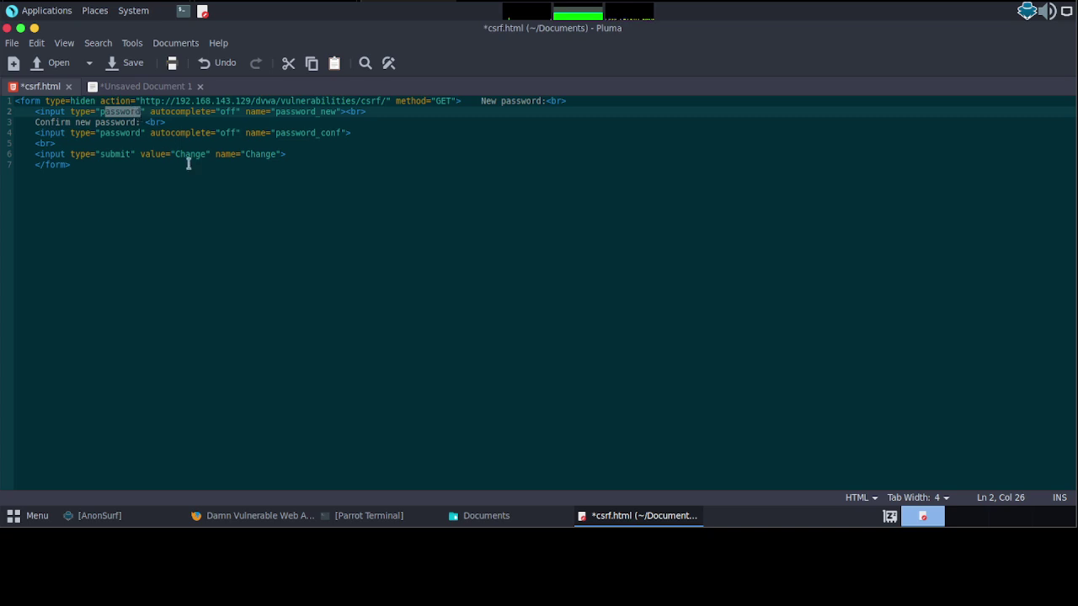
{"action": "key", "text": "BackSpace"}
{"action": "key", "text": "BackSpace"}
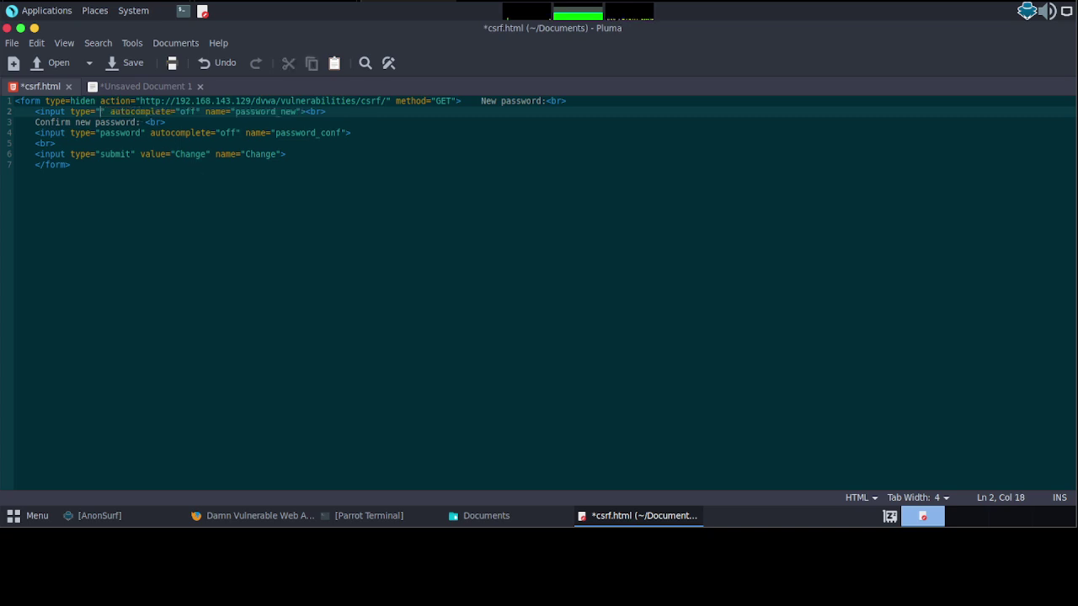
{"action": "type", "text": "hiden"}
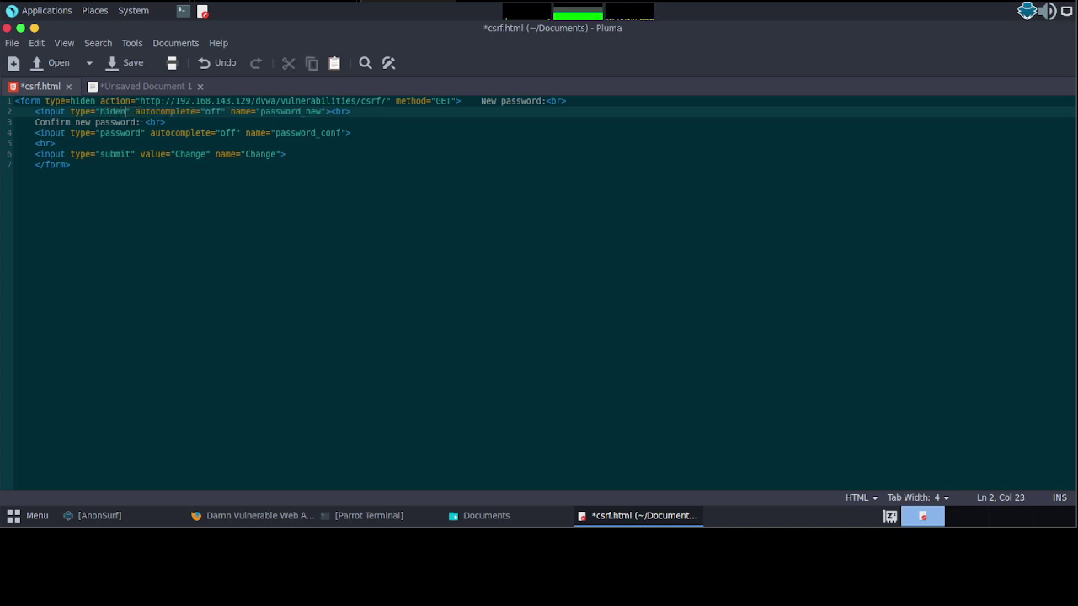
{"action": "left_click_drag", "start_coordinate": [100, 133], "coordinate": [138, 135]}
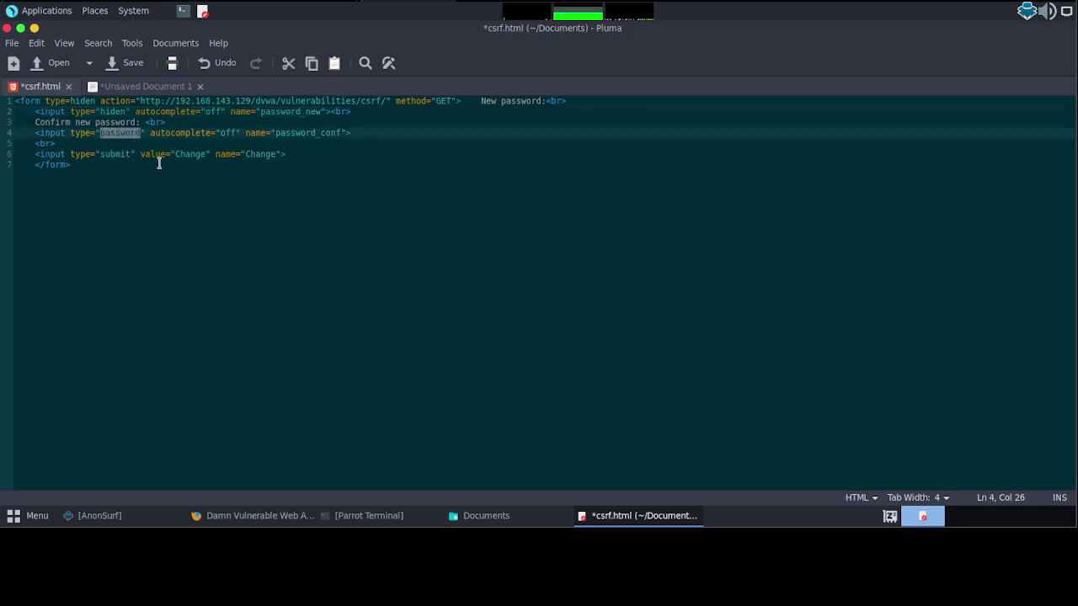
{"action": "type", "text": "hiden"}
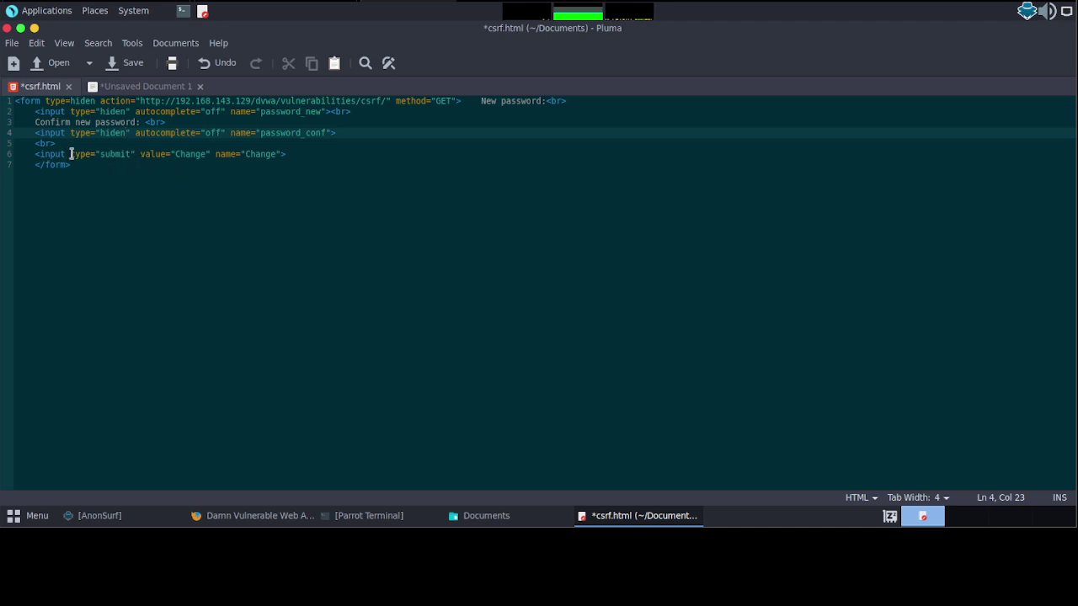
Delete the type="submit" attribute from the Change input on line 6.
{"action": "left_click_drag", "start_coordinate": [71, 154], "coordinate": [140, 154]}
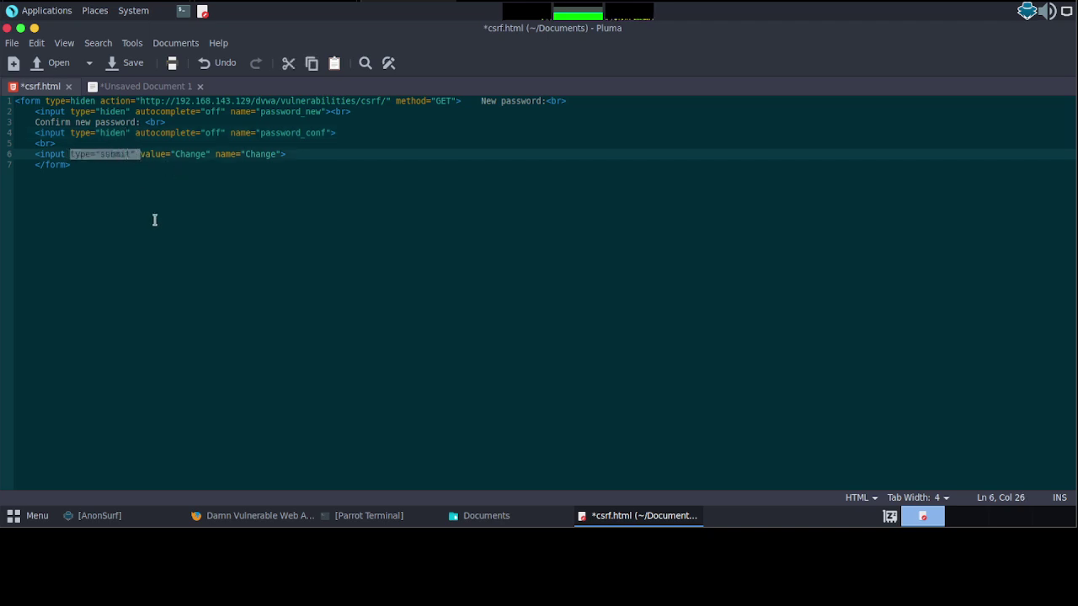
{"action": "key", "text": "Delete"}
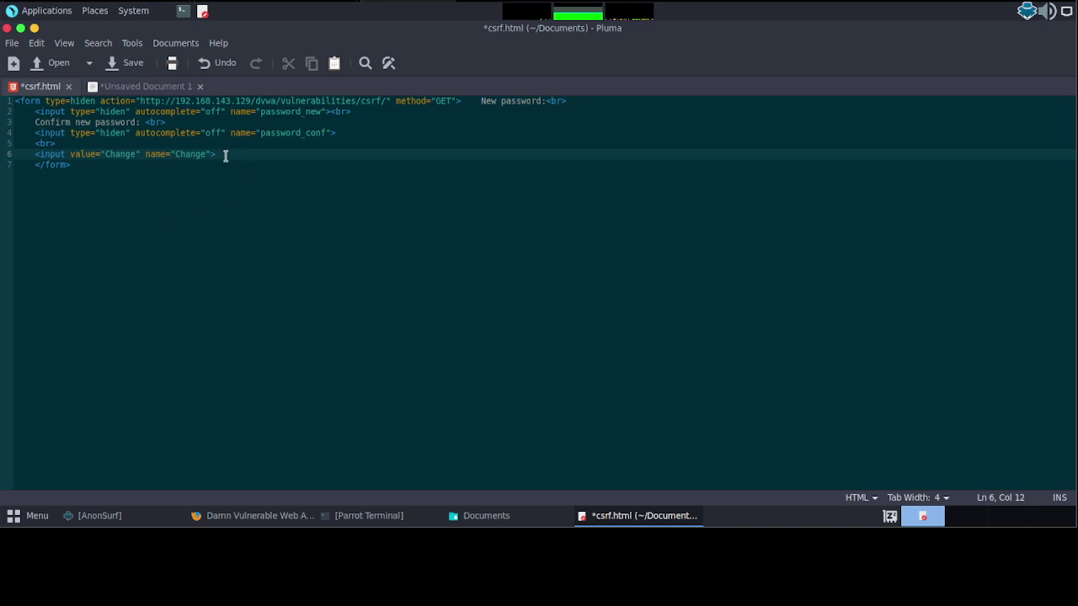
{"action": "left_click", "coordinate": [224, 155]}
Add type=hiden to the Change input, then correct hiden to hidden on lines 6, 4 and 2.
{"action": "type", "text": "type="}
{"action": "type", "text": "hid"}
{"action": "type", "text": "den"}
{"action": "left_click", "coordinate": [258, 155]}
{"action": "type", "text": "d"}
{"action": "left_click", "coordinate": [117, 132]}
{"action": "type", "text": "d"}
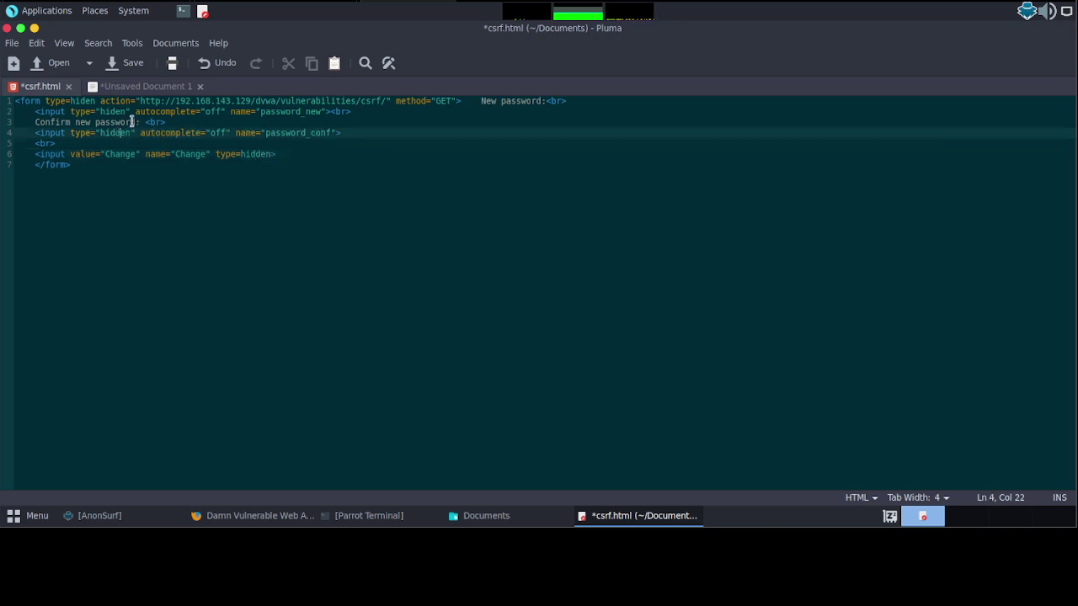
{"action": "left_click", "coordinate": [116, 112]}
{"action": "type", "text": "d"}
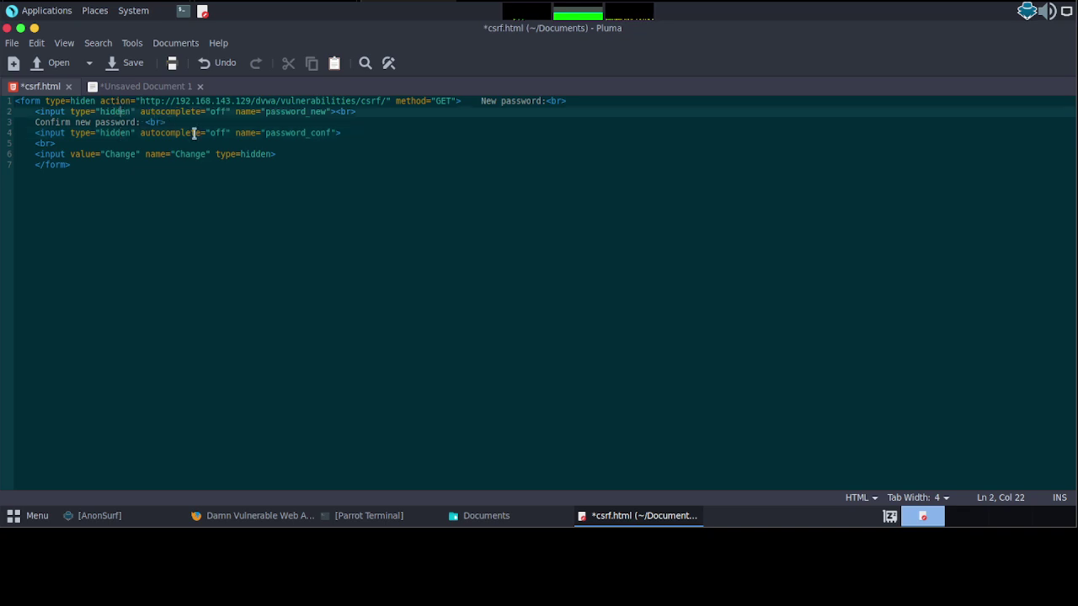
Add a quoted value attribute holding the forged password after password_new on line 2.
{"action": "left_click", "coordinate": [332, 111]}
{"action": "type", "text": "value"}
{"action": "type", "text": "=p"}
{"action": "type", "text": "assword"}
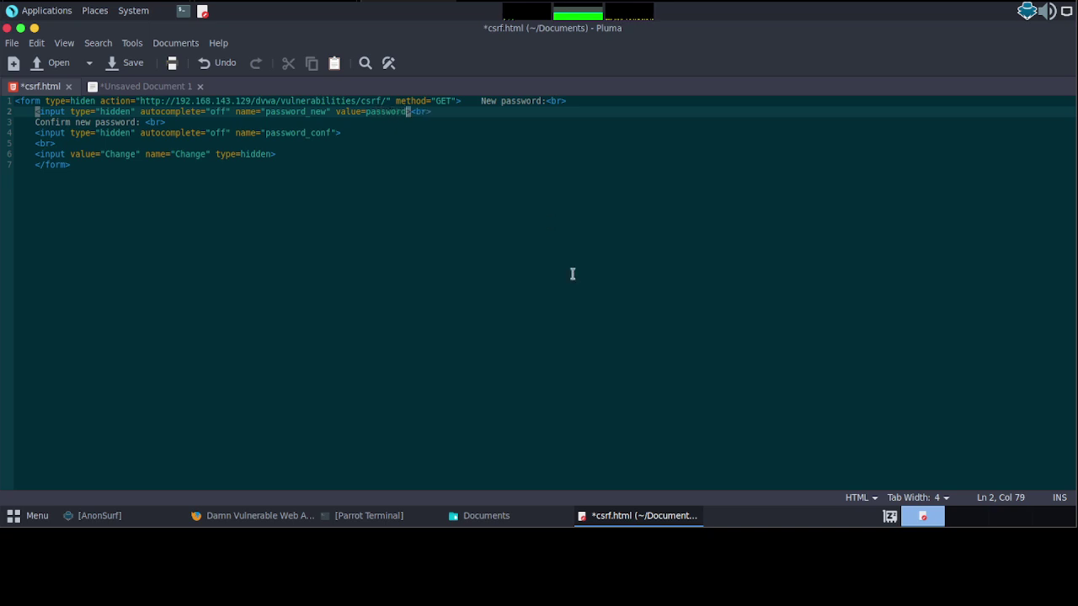
{"action": "mouse_move", "coordinate": [686, 511]}
{"action": "type", "text": "\">"}
{"action": "key", "text": "Left"}
{"action": "key", "text": "Left"}
{"action": "key", "text": "Left"}
{"action": "type", "text": "\""}
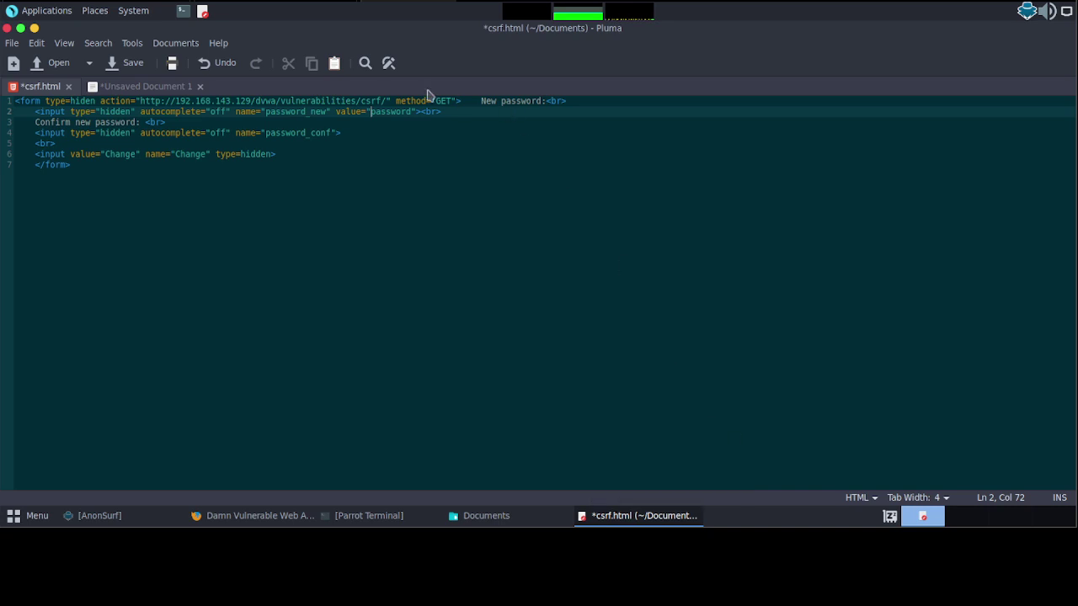
Copy the value attribute from line 2 onto the password_conf input on line 4.
{"action": "left_click_drag", "start_coordinate": [336, 111], "coordinate": [426, 112]}
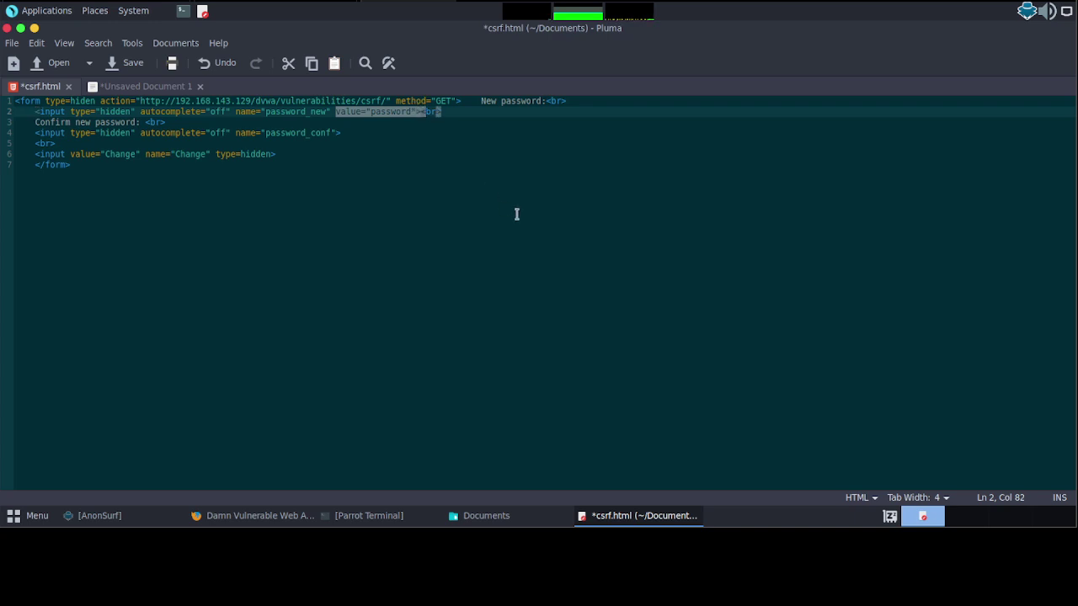
{"action": "key", "text": "shift+Left"}
{"action": "key", "text": "shift+Left"}
{"action": "key", "text": "shift+Right"}
{"action": "key", "text": "ctrl+c"}
{"action": "left_click", "coordinate": [337, 132]}
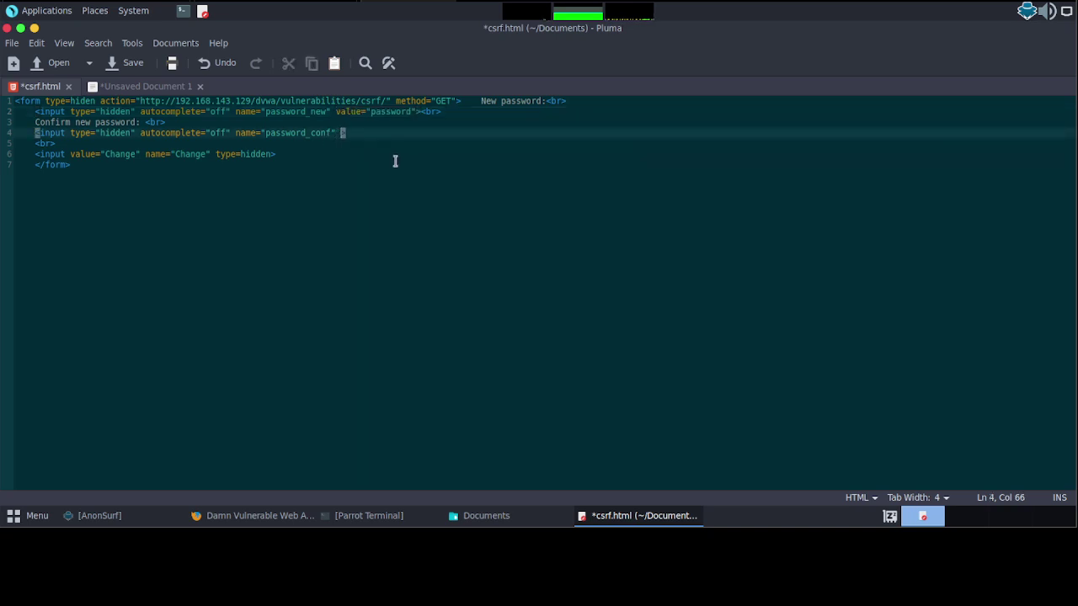
{"action": "key", "text": "ctrl+v"}
Remove the <br> tags and the 'Confirm new password' and 'New password:' labels, leaving five lines.
{"action": "left_click_drag", "start_coordinate": [70, 143], "coordinate": [26, 141]}
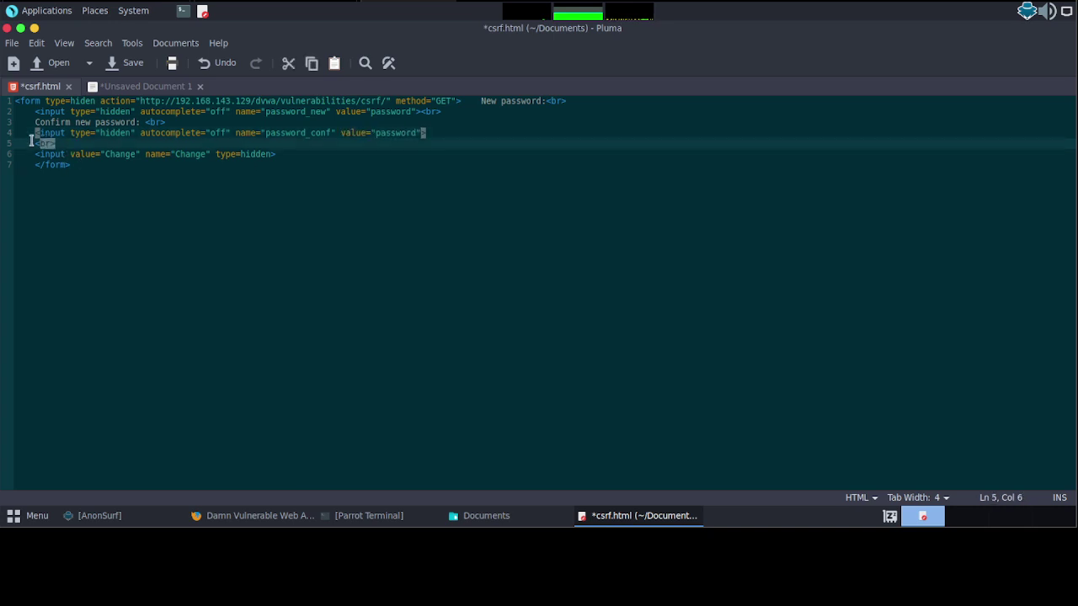
{"action": "key", "text": "BackSpace"}
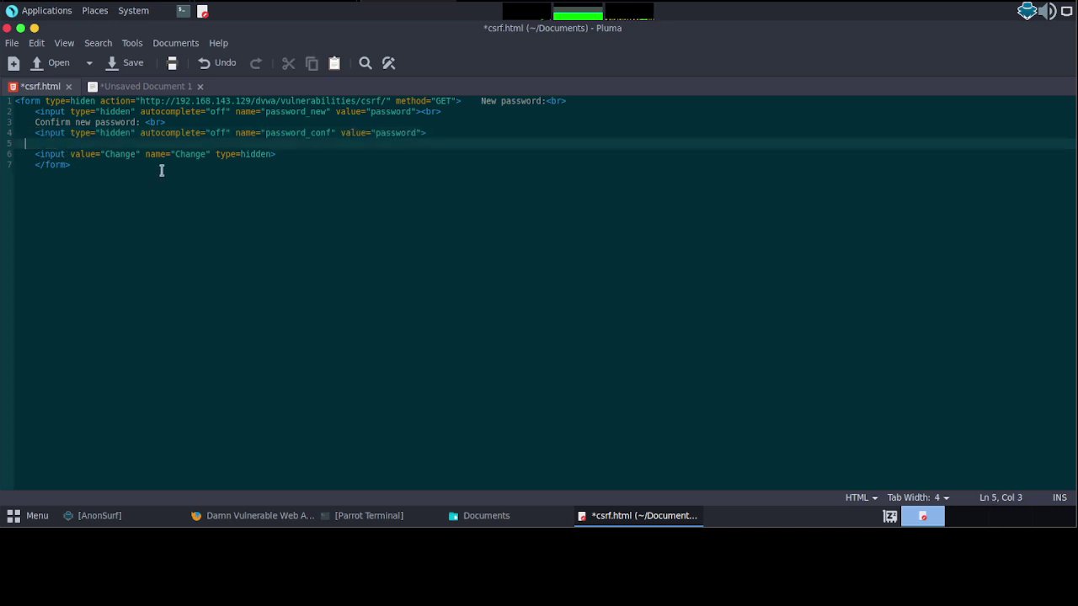
{"action": "key", "text": "BackSpace"}
{"action": "key", "text": "BackSpace"}
{"action": "key", "text": "BackSpace"}
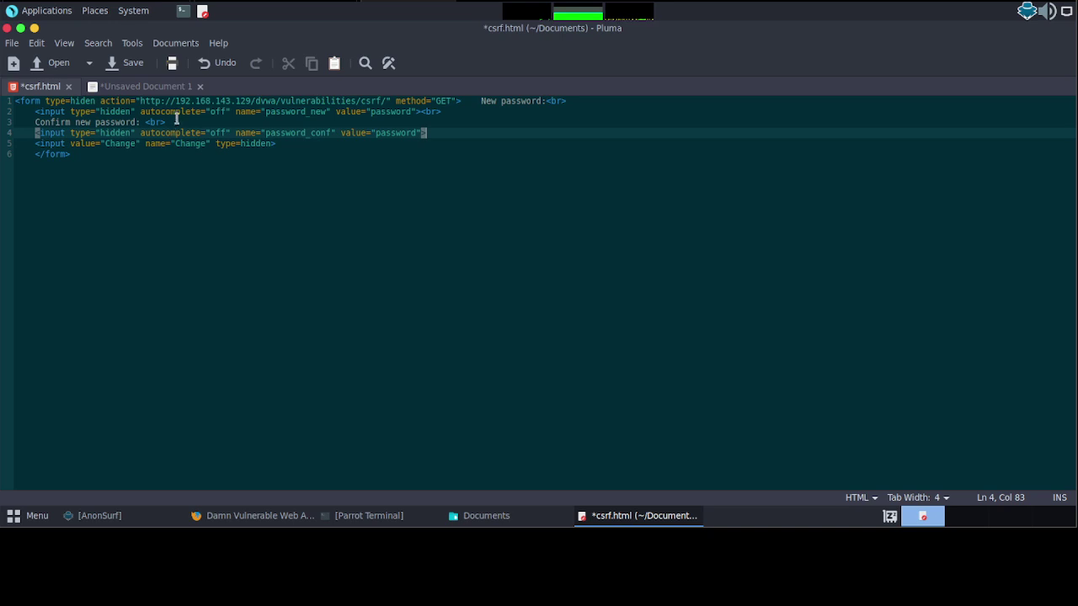
{"action": "left_click_drag", "start_coordinate": [177, 120], "coordinate": [8, 123]}
{"action": "key", "text": "BackSpace"}
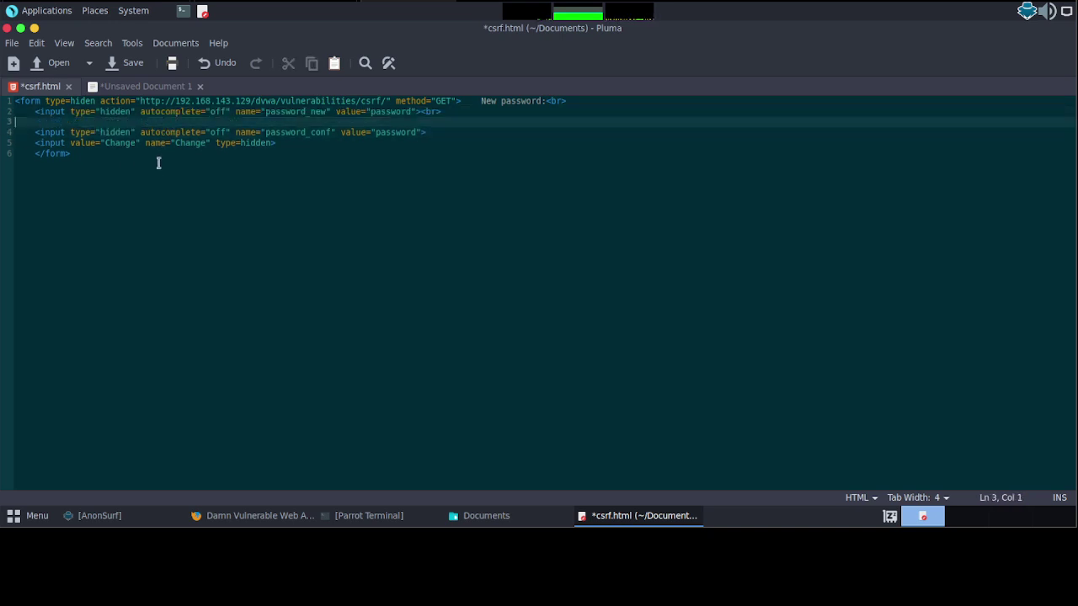
{"action": "key", "text": "BackSpace"}
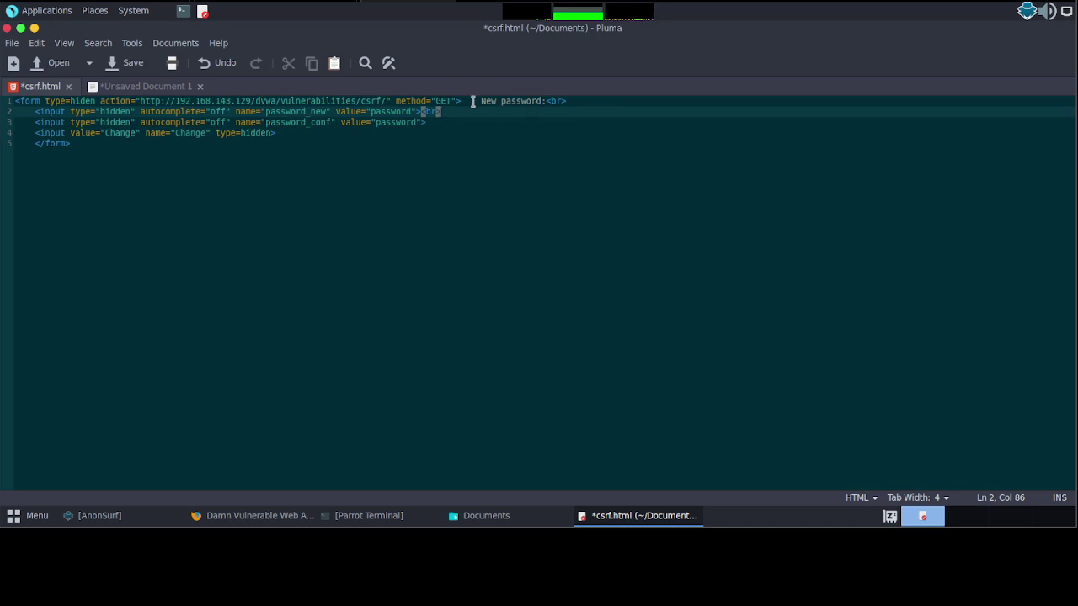
{"action": "left_click_drag", "start_coordinate": [463, 102], "coordinate": [606, 99]}
{"action": "key", "text": "BackSpace"}
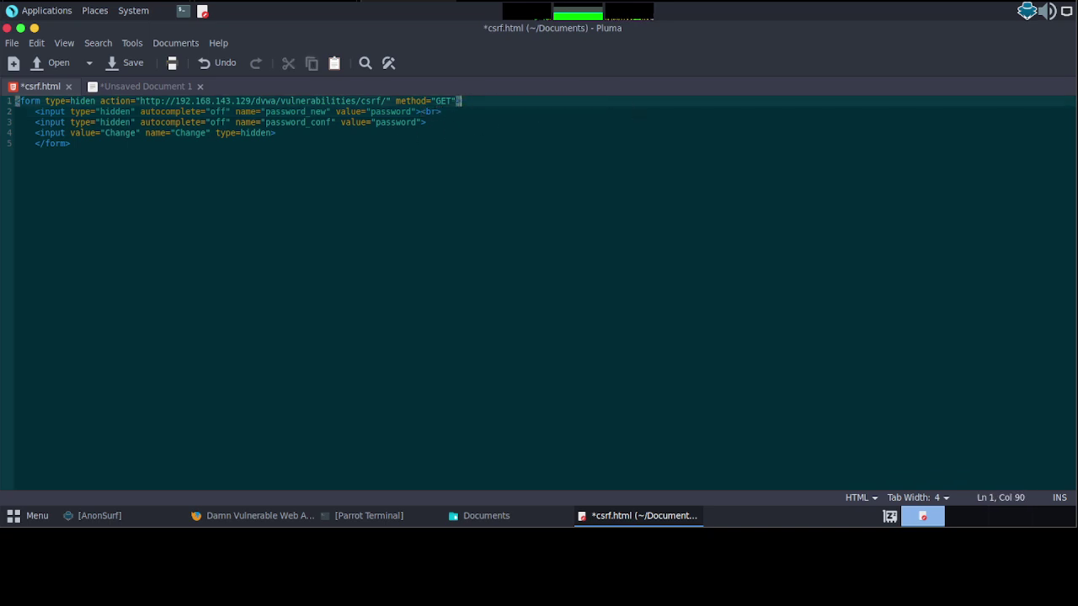
{"action": "left_click", "coordinate": [561, 155]}
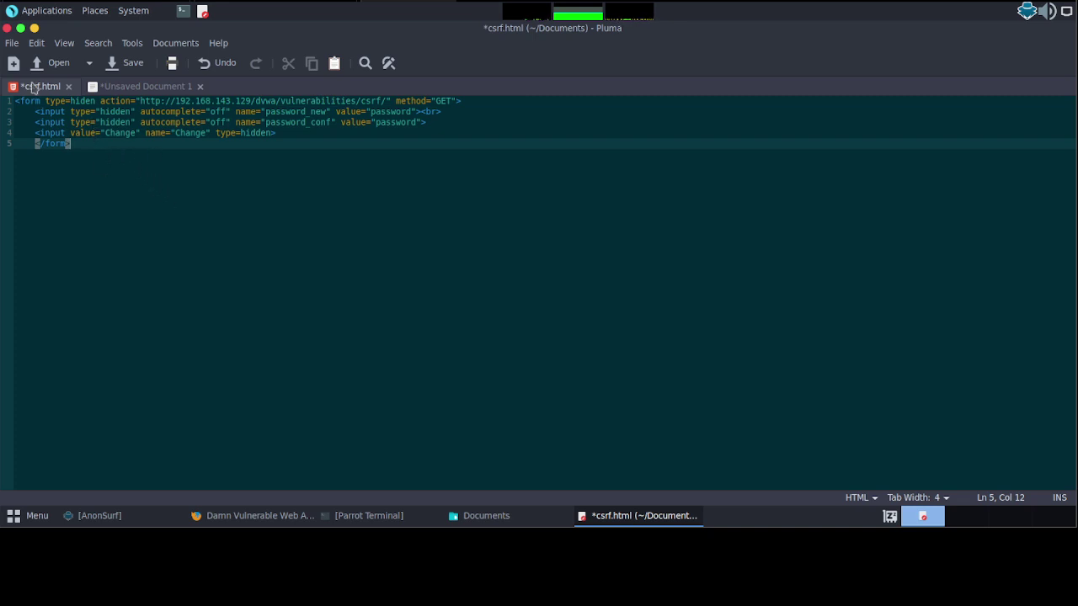
Save the edited form as csrf2.html in Documents and minimise Pluma.
{"action": "left_click", "coordinate": [12, 43]}
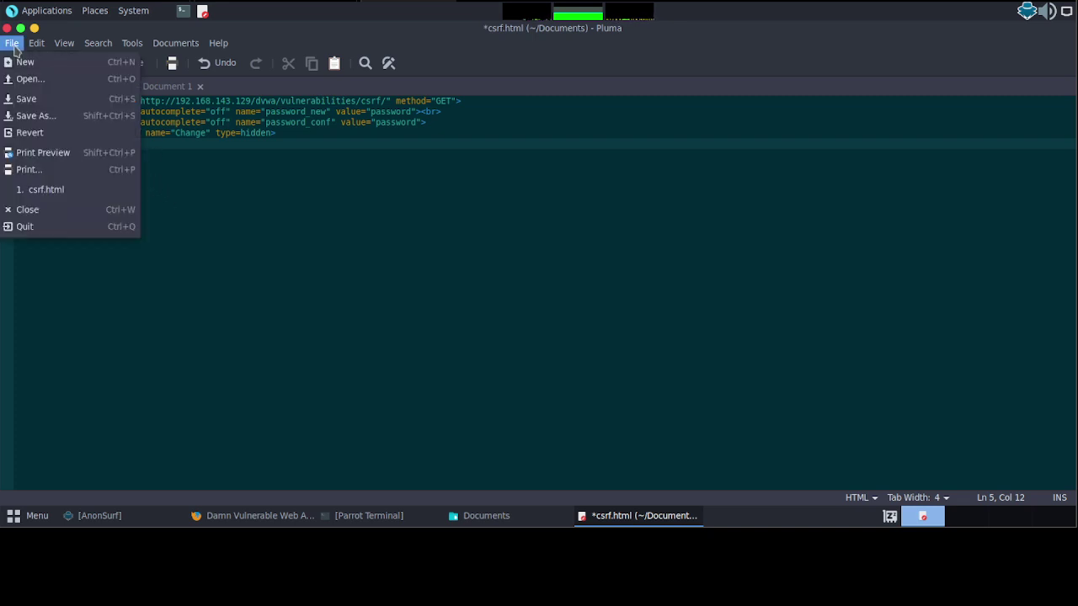
{"action": "left_click", "coordinate": [40, 113]}
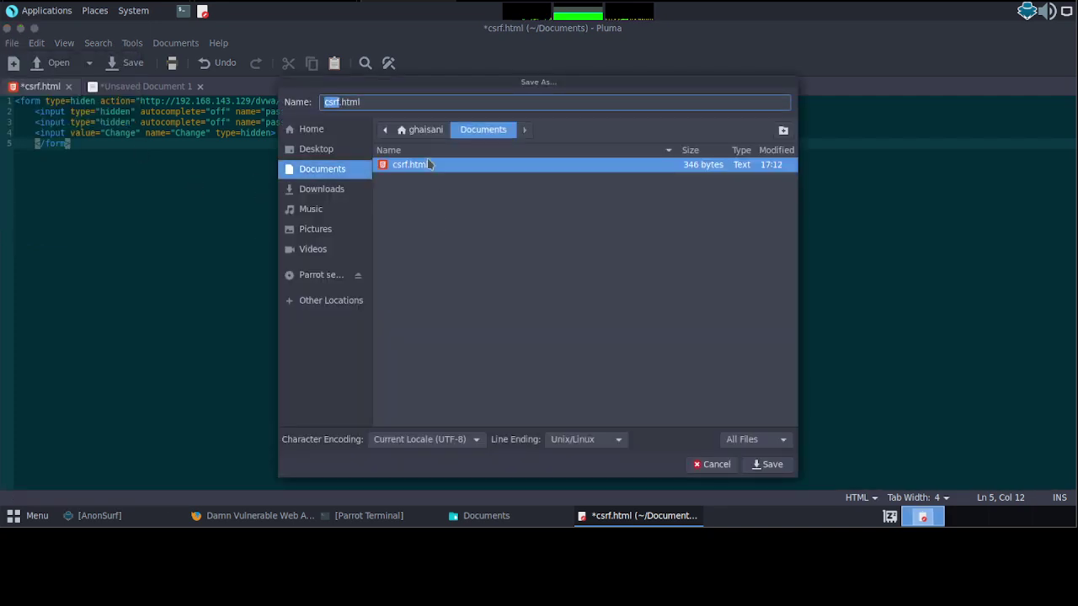
{"action": "left_click", "coordinate": [346, 102]}
{"action": "type", "text": "2"}
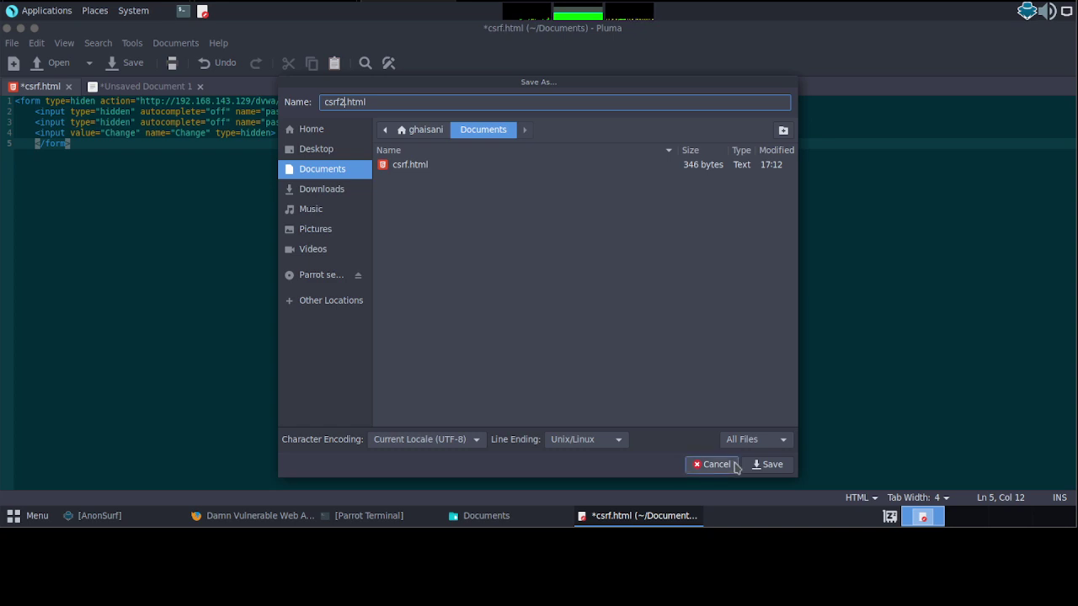
{"action": "left_click", "coordinate": [756, 464]}
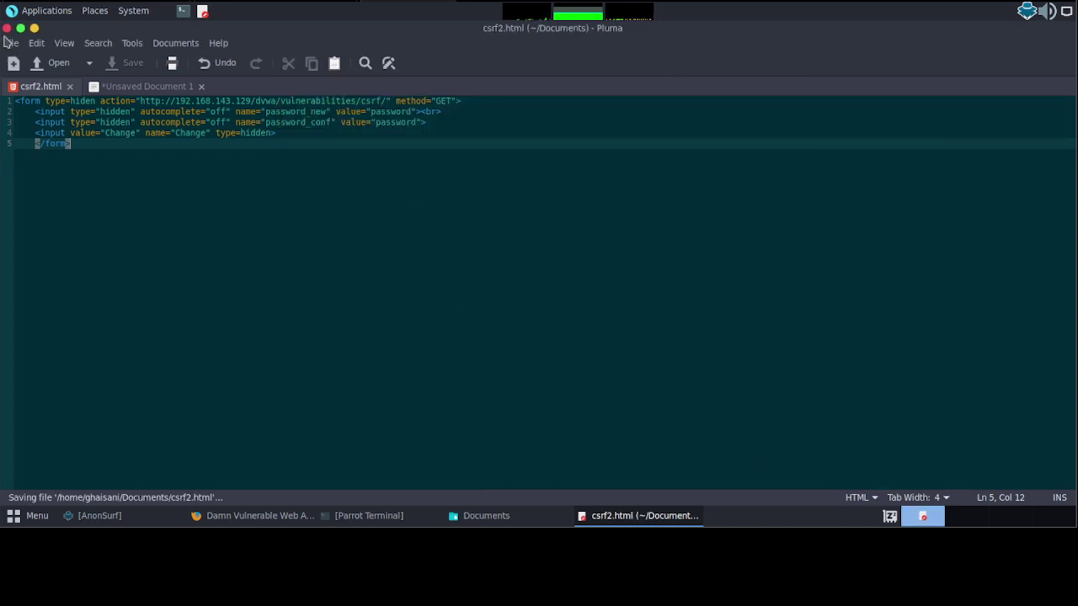
{"action": "left_click", "coordinate": [35, 28]}
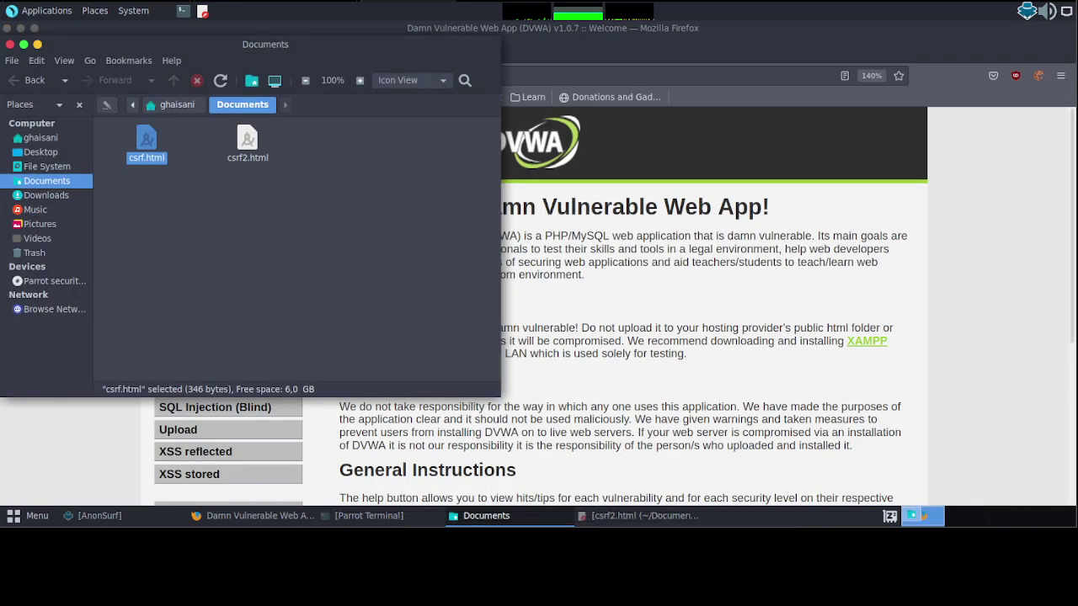
Open csrf2.html from Documents with Firefox ESR Web Browser.
{"action": "left_click", "coordinate": [253, 150]}
{"action": "right_click", "coordinate": [250, 145]}
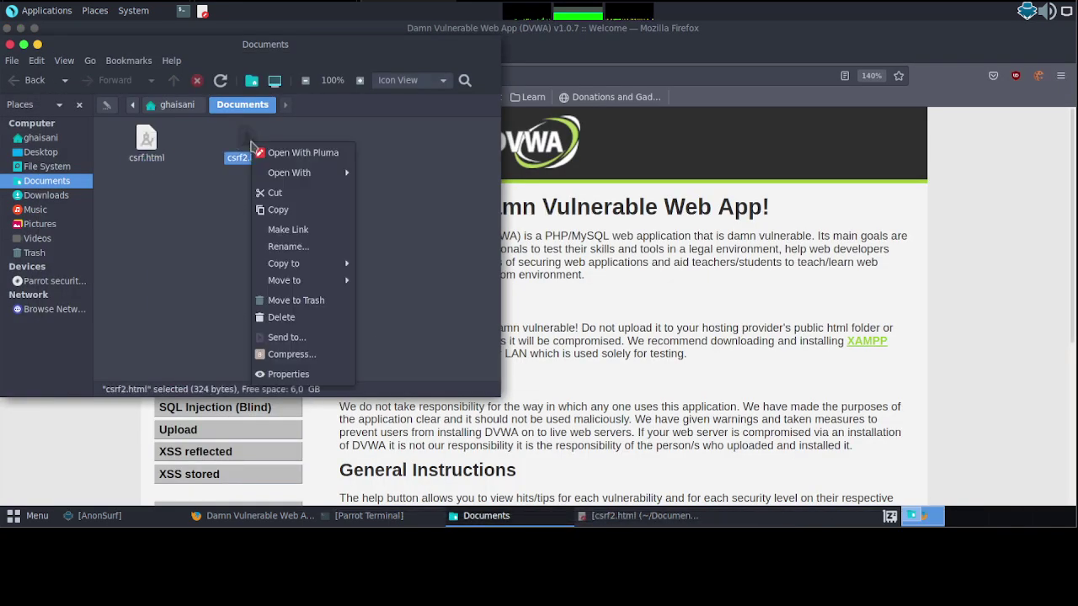
{"action": "mouse_move", "coordinate": [300, 172]}
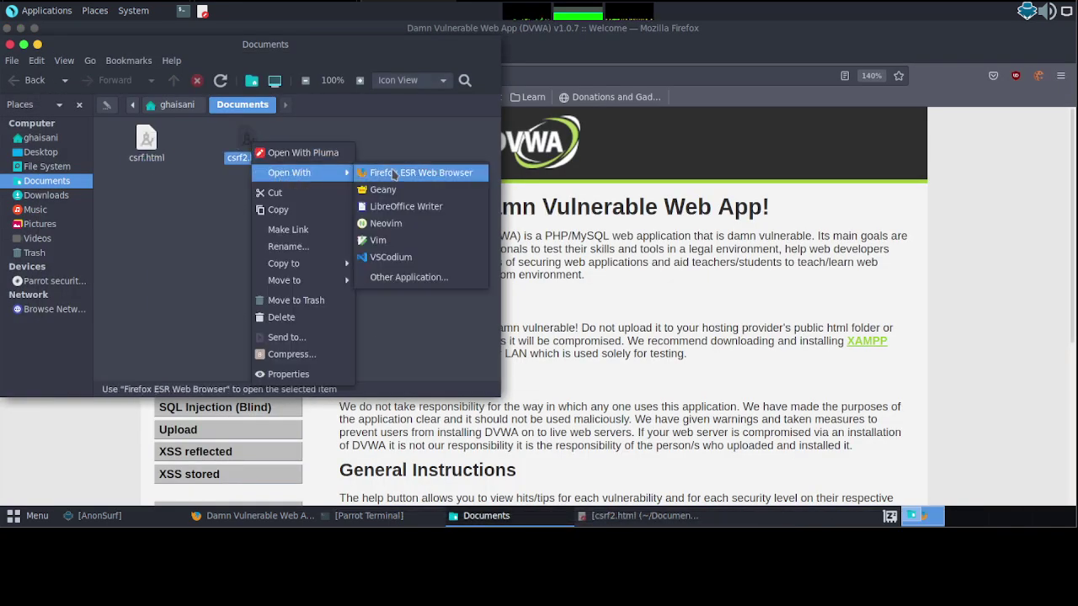
{"action": "left_click", "coordinate": [395, 173]}
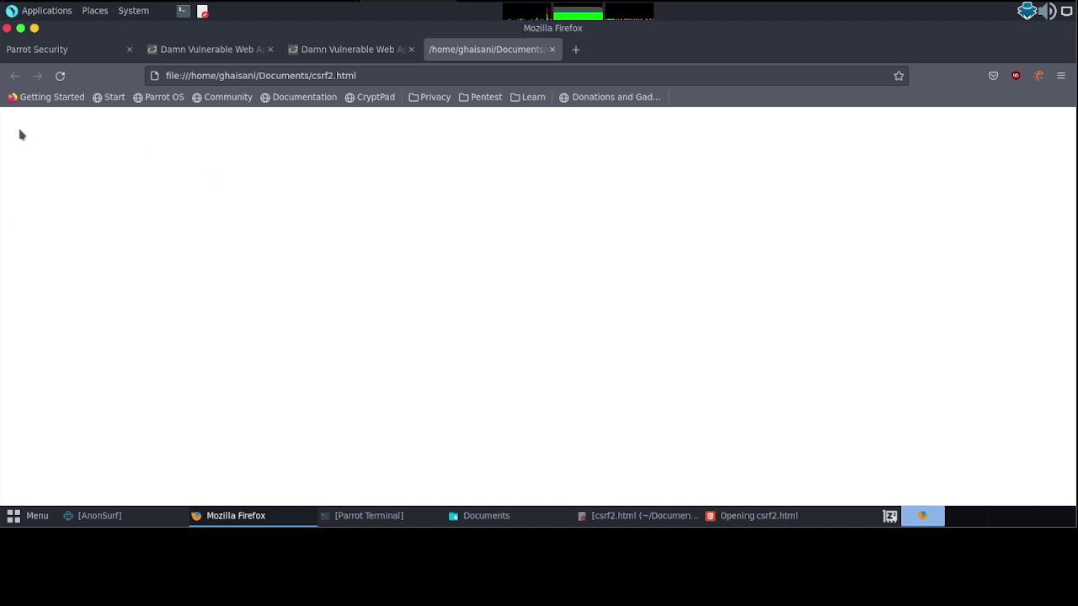
View csrf2.html's page source to confirm the hidden GET form, then close the source tab.
{"action": "right_click", "coordinate": [304, 231]}
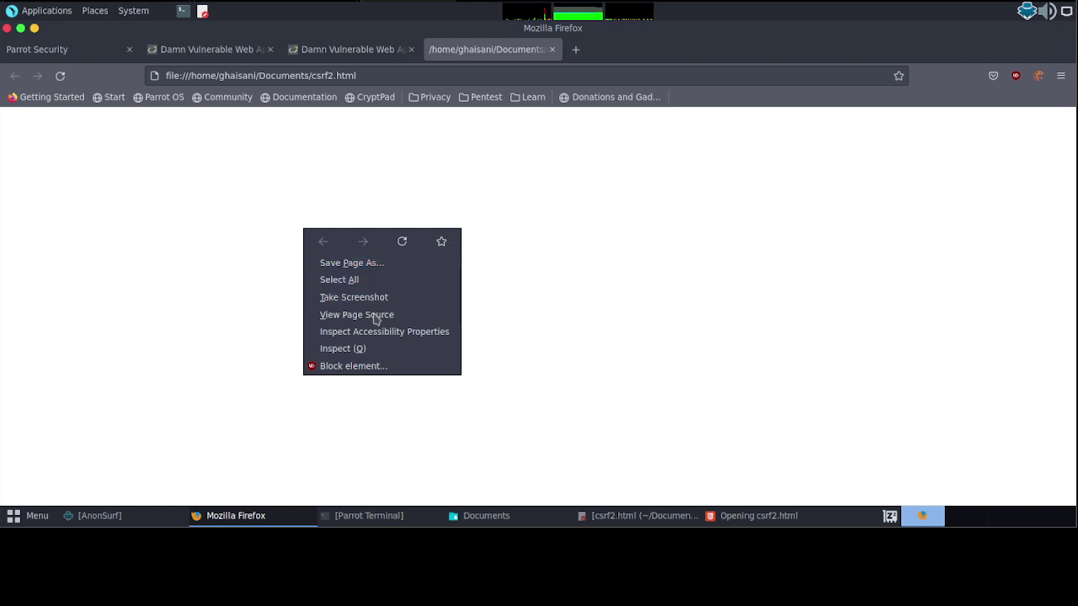
{"action": "left_click", "coordinate": [399, 319]}
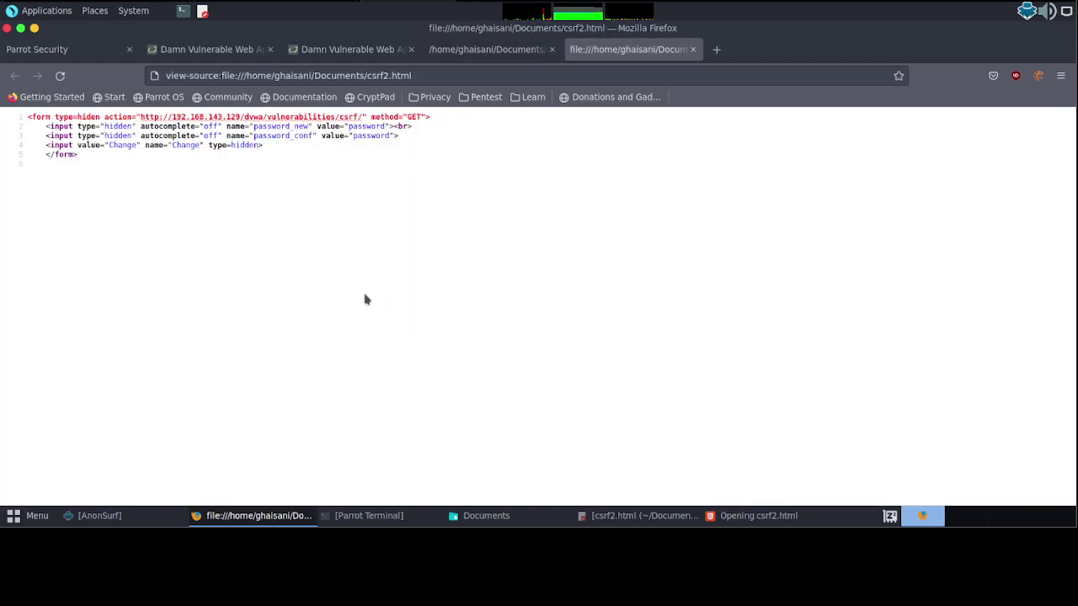
{"action": "mouse_move", "coordinate": [46, 135]}
{"action": "left_mouse_down"}
{"action": "mouse_move", "coordinate": [131, 182]}
{"action": "mouse_move", "coordinate": [26, 118]}
{"action": "left_mouse_up"}
{"action": "left_click", "coordinate": [157, 187]}
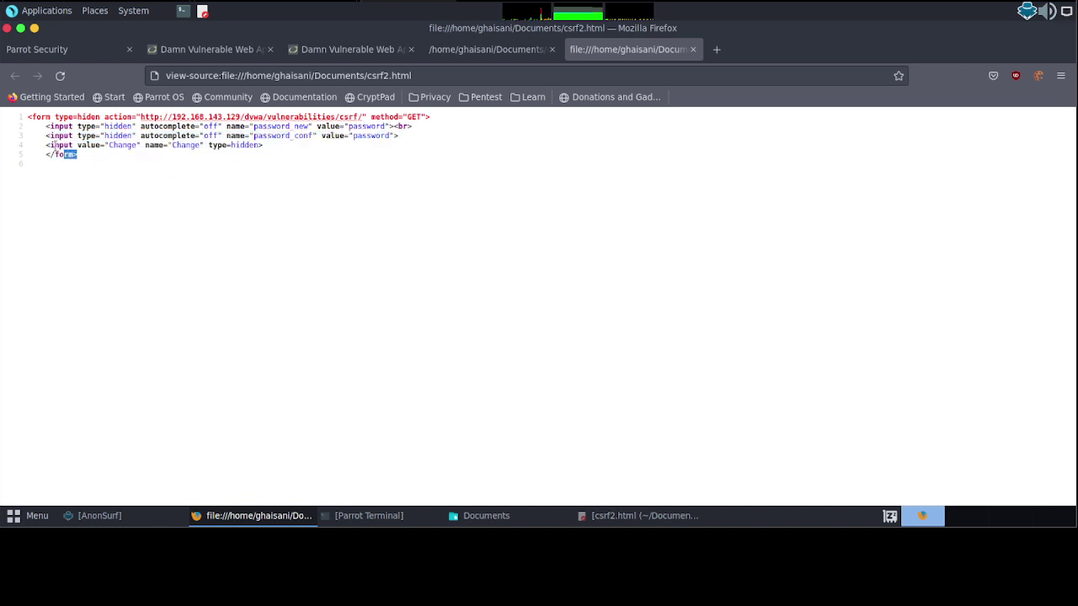
{"action": "left_click", "coordinate": [338, 225]}
{"action": "left_click", "coordinate": [692, 50]}
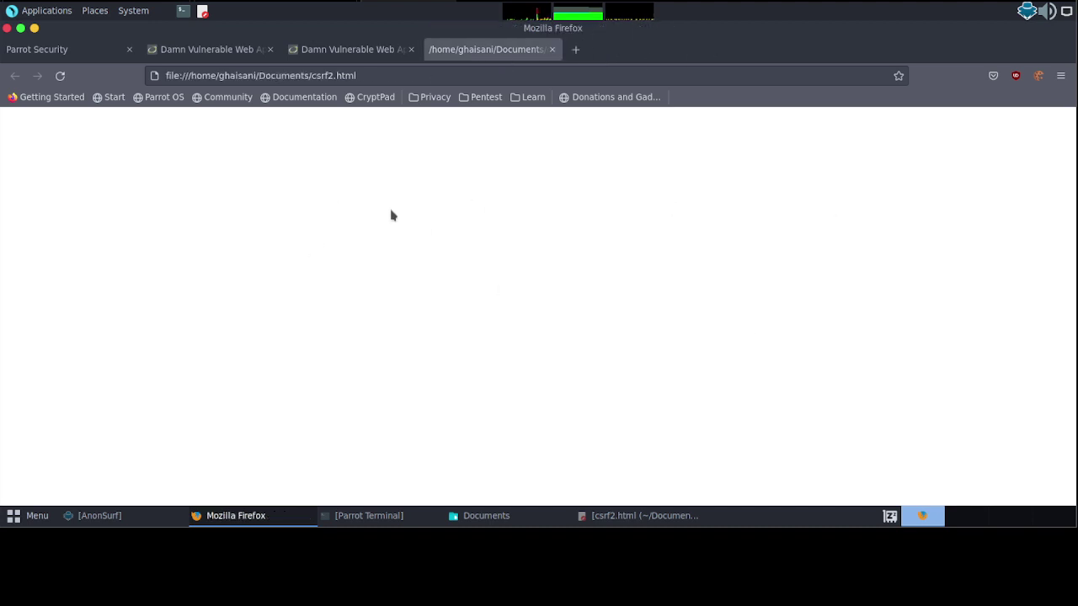
Return to the DVWA welcome tab in Firefox and scroll down the left menu.
{"action": "left_click", "coordinate": [357, 49]}
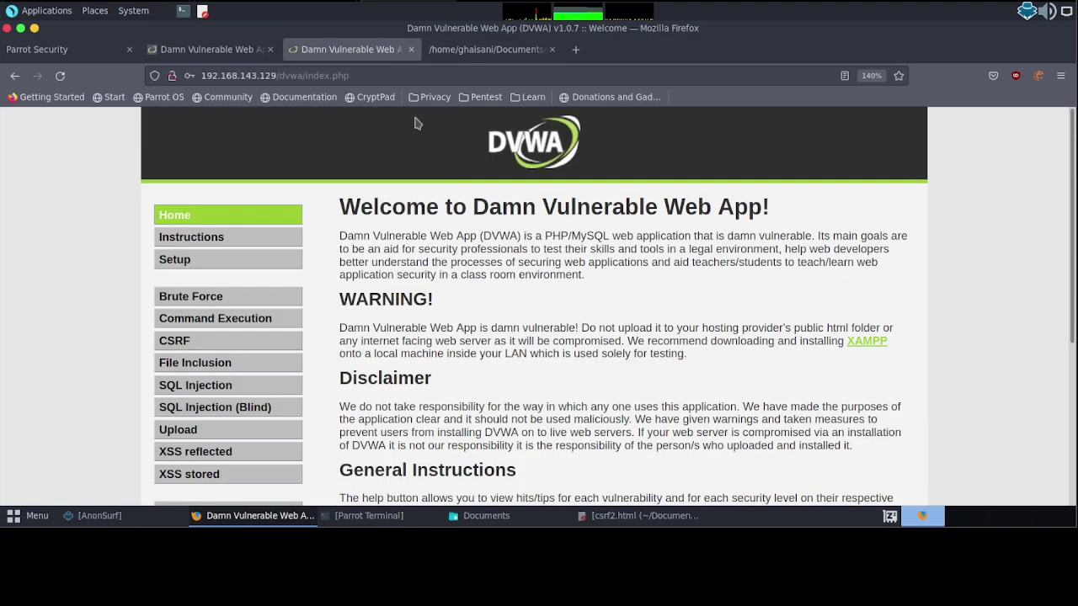
{"action": "left_click", "coordinate": [469, 51]}
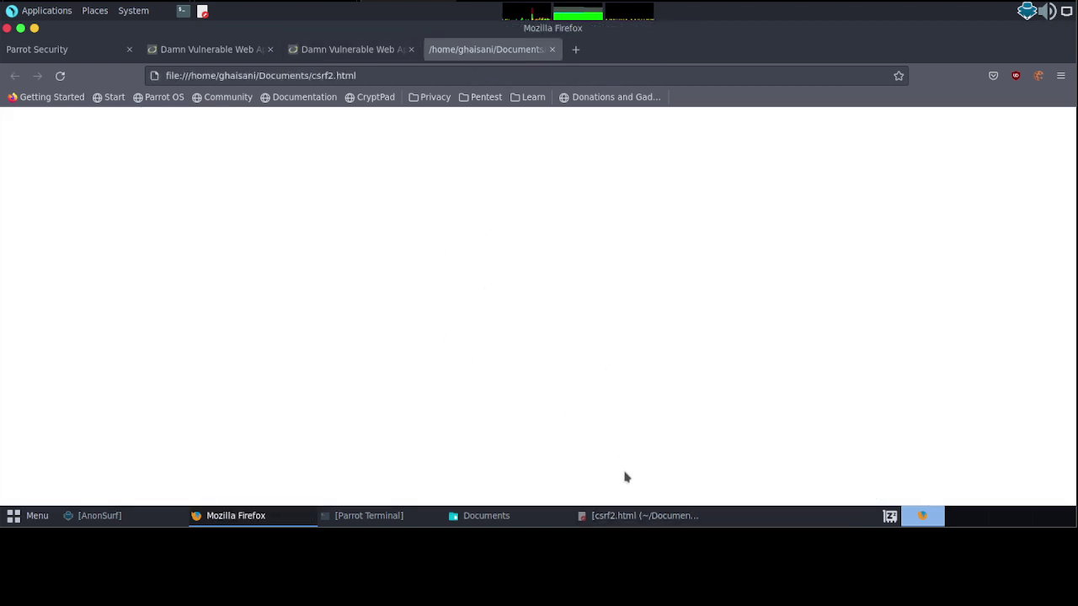
{"action": "left_click", "coordinate": [627, 517]}
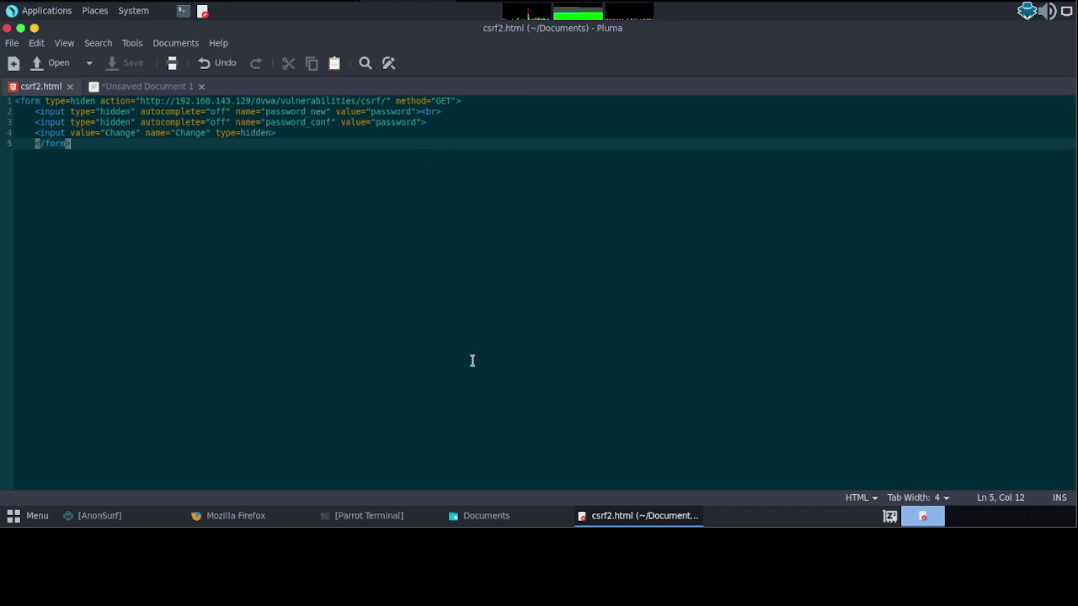
{"action": "key", "text": "alt+Tab"}
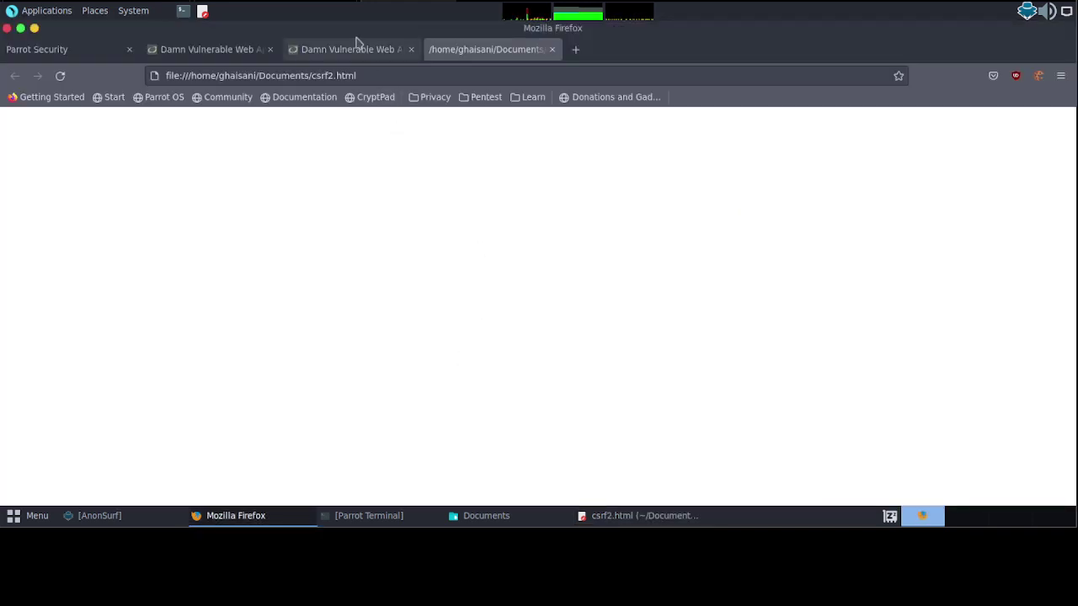
{"action": "left_click", "coordinate": [352, 53]}
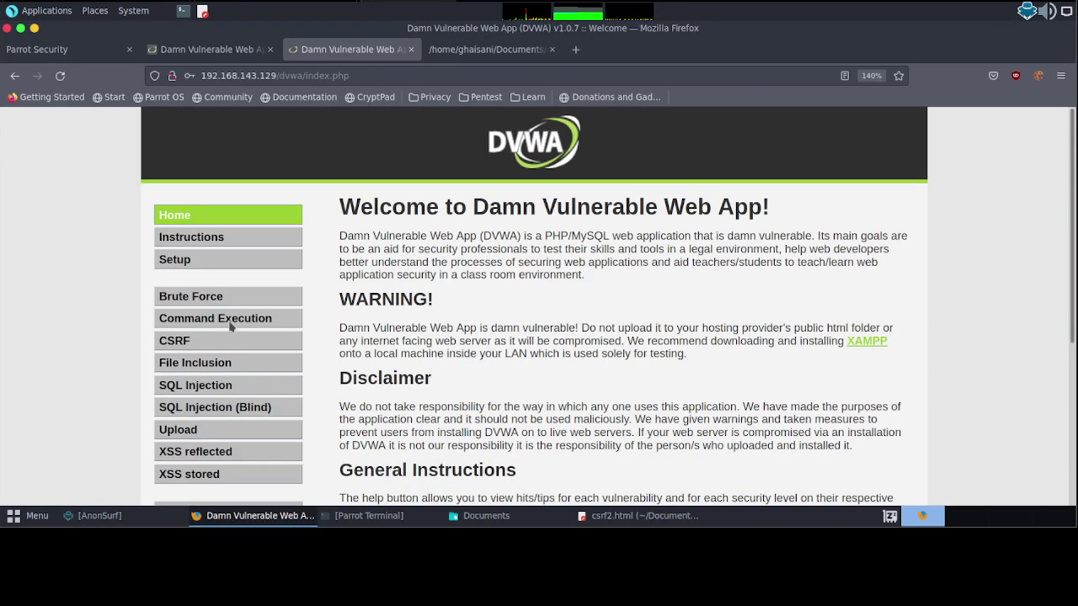
{"action": "scroll", "coordinate": [221, 374], "scroll_direction": "down", "scroll_amount": 3}
Log out, then attempt an admin login with the new password and dismiss the save-login offer.
{"action": "left_click", "coordinate": [219, 363]}
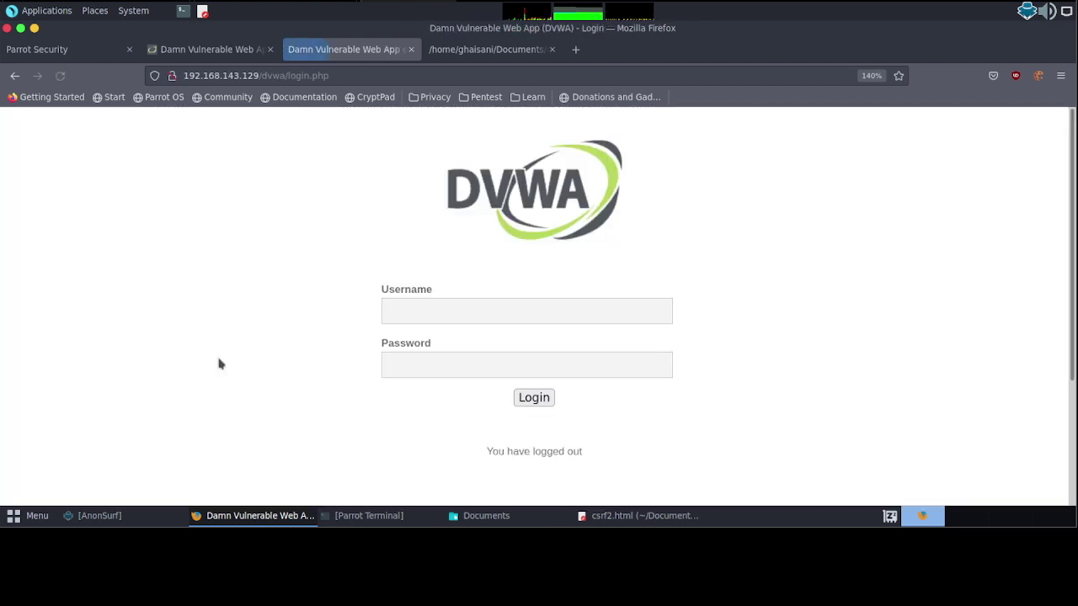
{"action": "left_click", "coordinate": [420, 305]}
{"action": "left_click", "coordinate": [421, 330]}
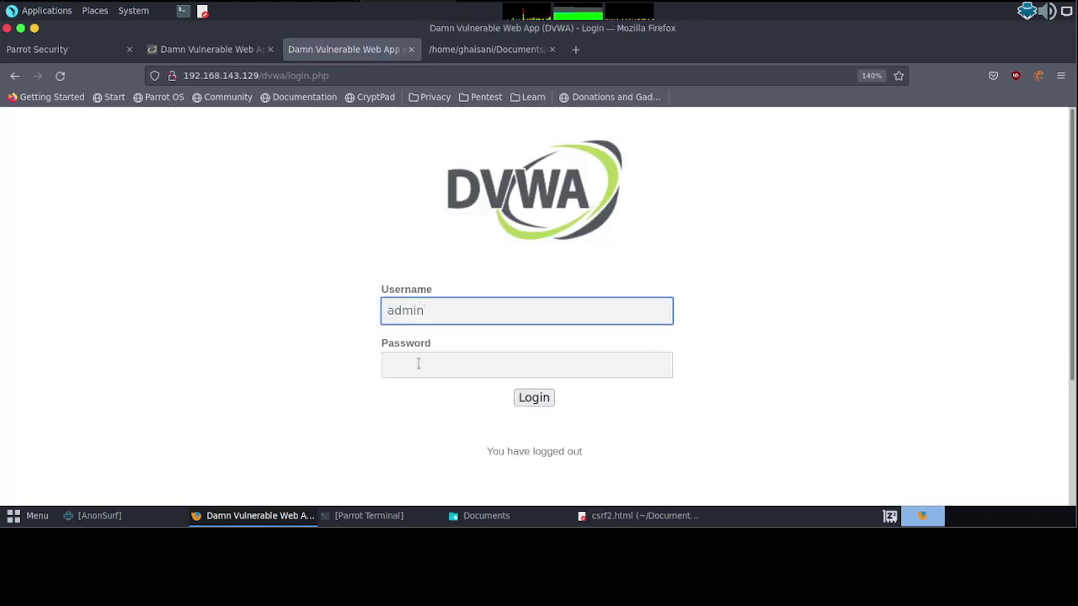
{"action": "left_click", "coordinate": [417, 364]}
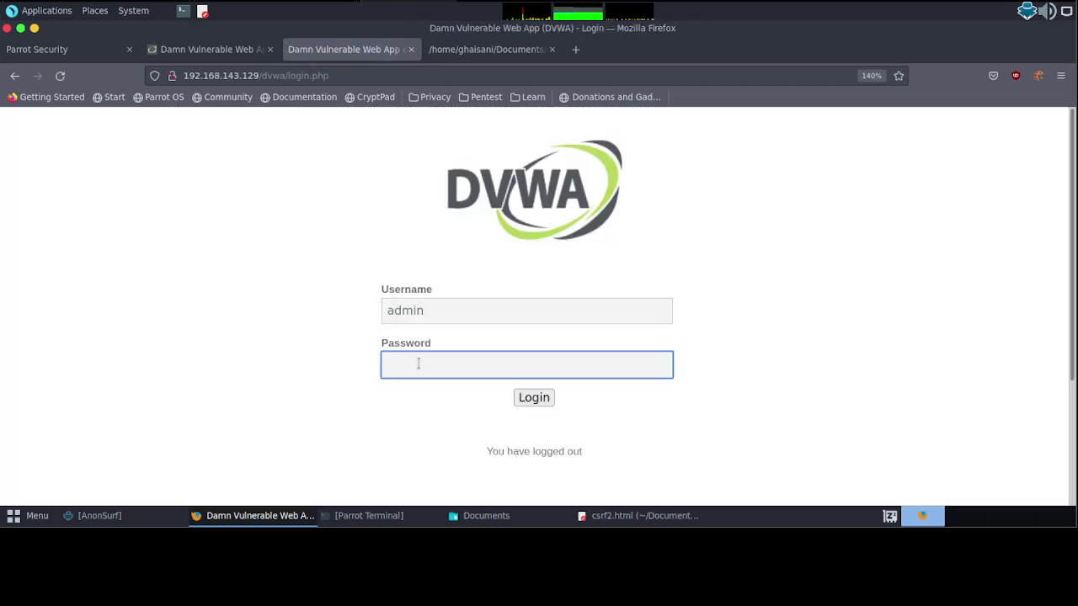
{"action": "type", "text": "pas"}
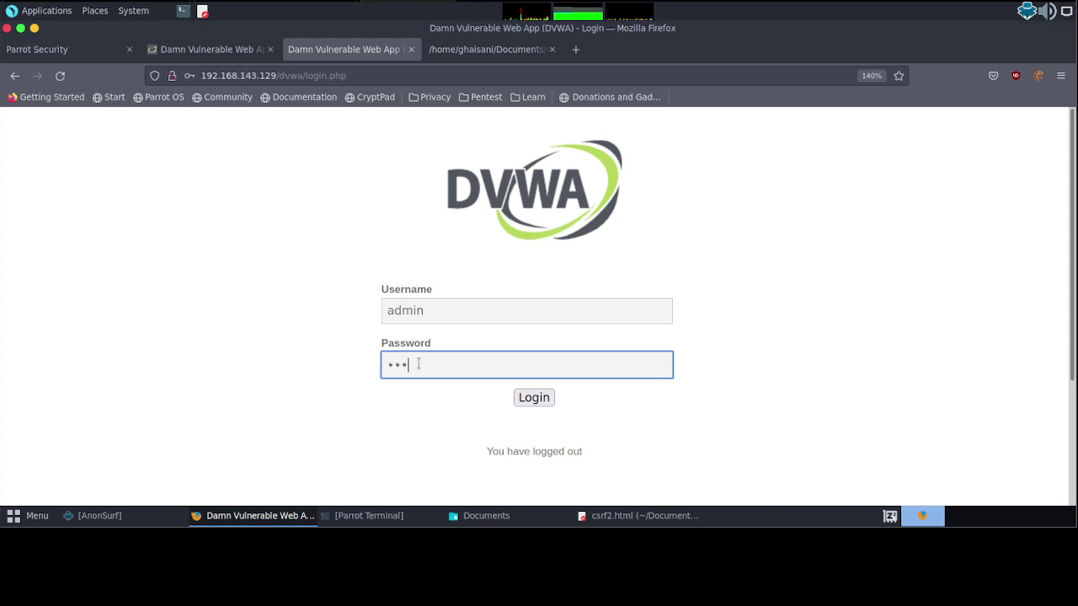
{"action": "type", "text": "ord"}
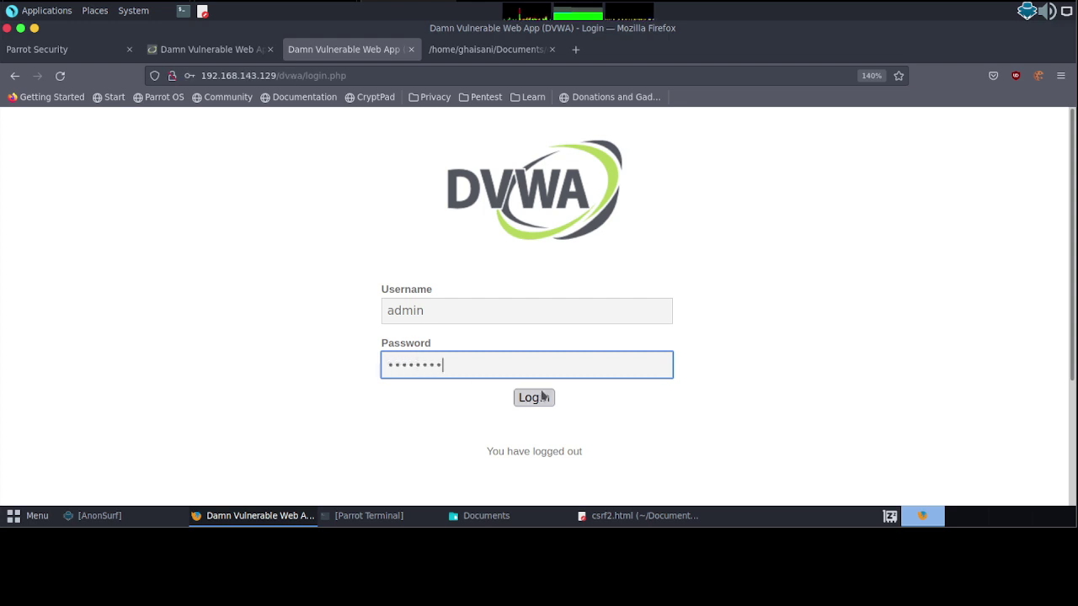
{"action": "left_click", "coordinate": [544, 400]}
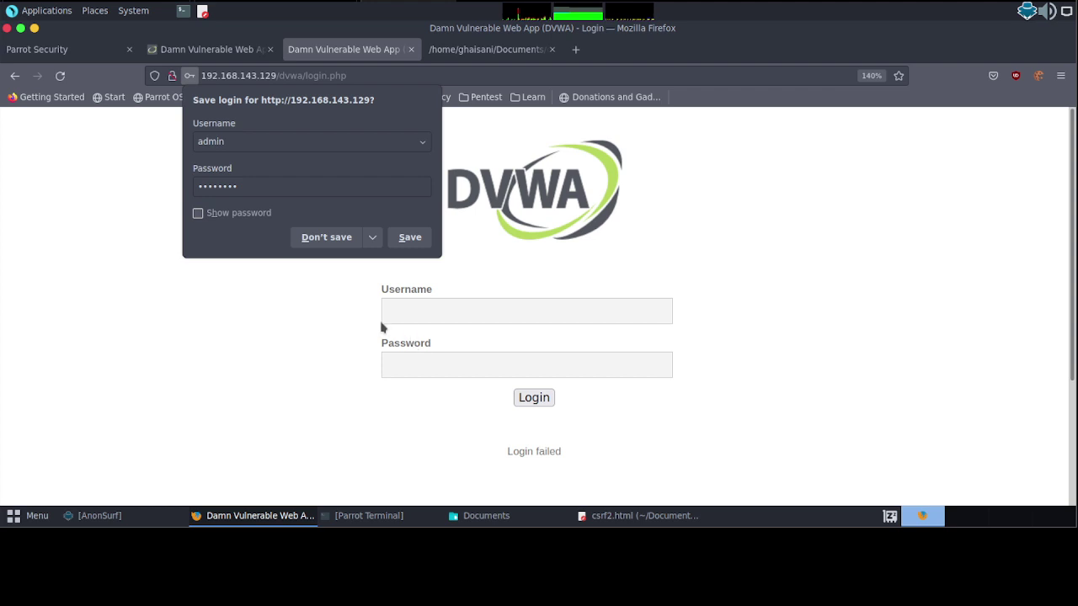
{"action": "left_click", "coordinate": [283, 329]}
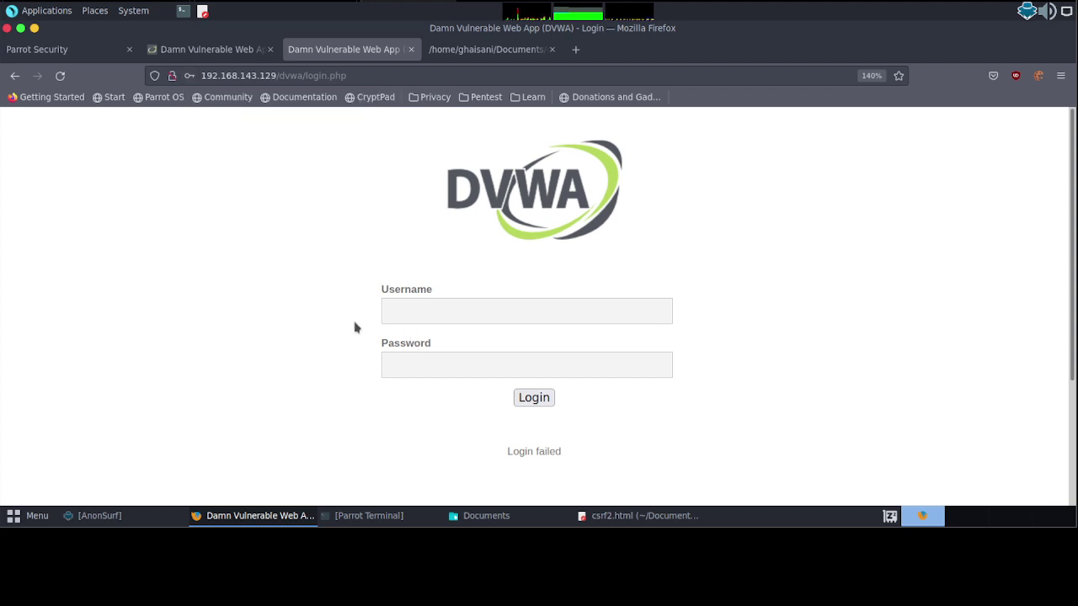
Retry the admin login with the retyped password, which fails, then close the blank csrf2.html tab.
{"action": "left_click", "coordinate": [421, 312]}
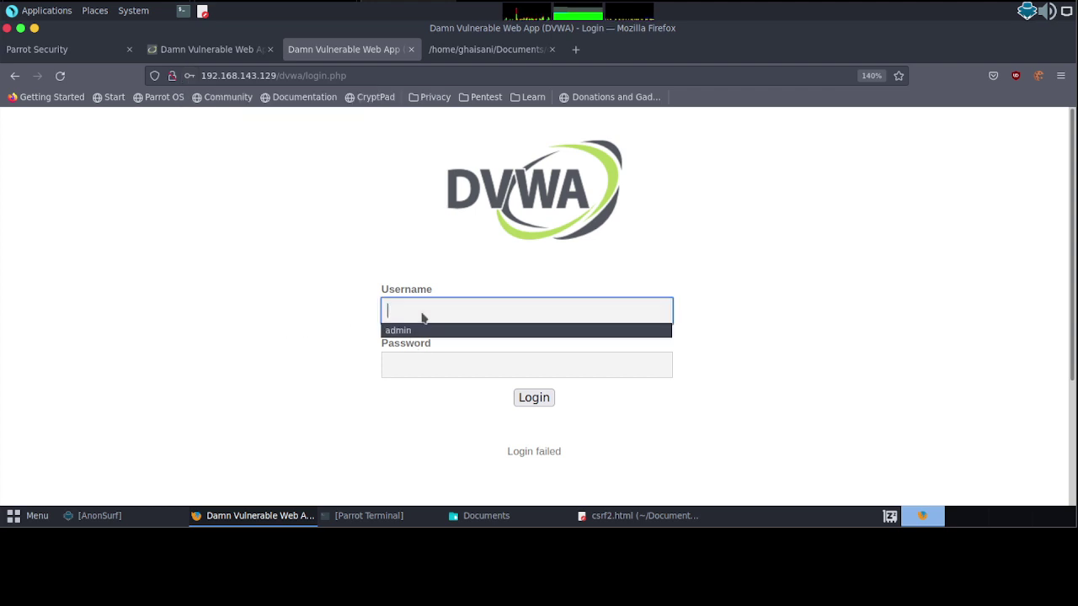
{"action": "type", "text": "admin"}
{"action": "left_click", "coordinate": [441, 416]}
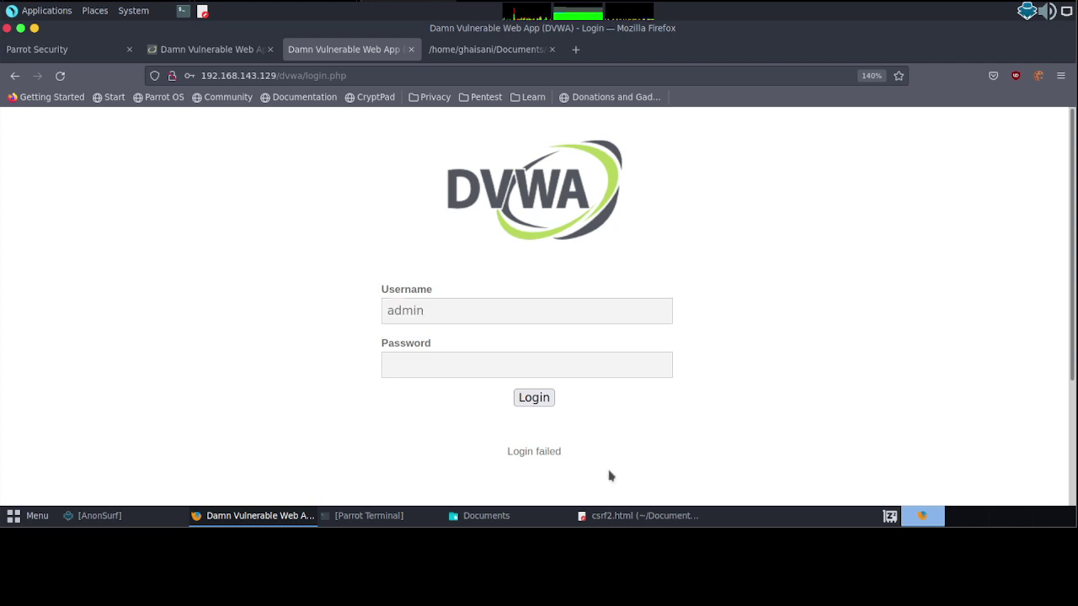
{"action": "mouse_move", "coordinate": [456, 520]}
{"action": "mouse_move", "coordinate": [611, 514]}
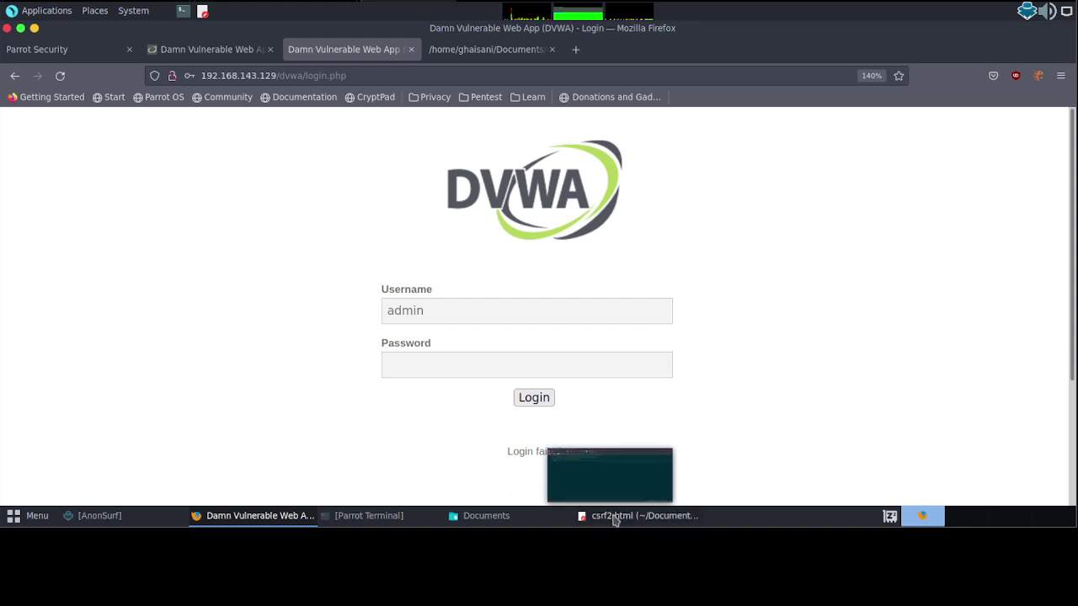
{"action": "left_click", "coordinate": [457, 372]}
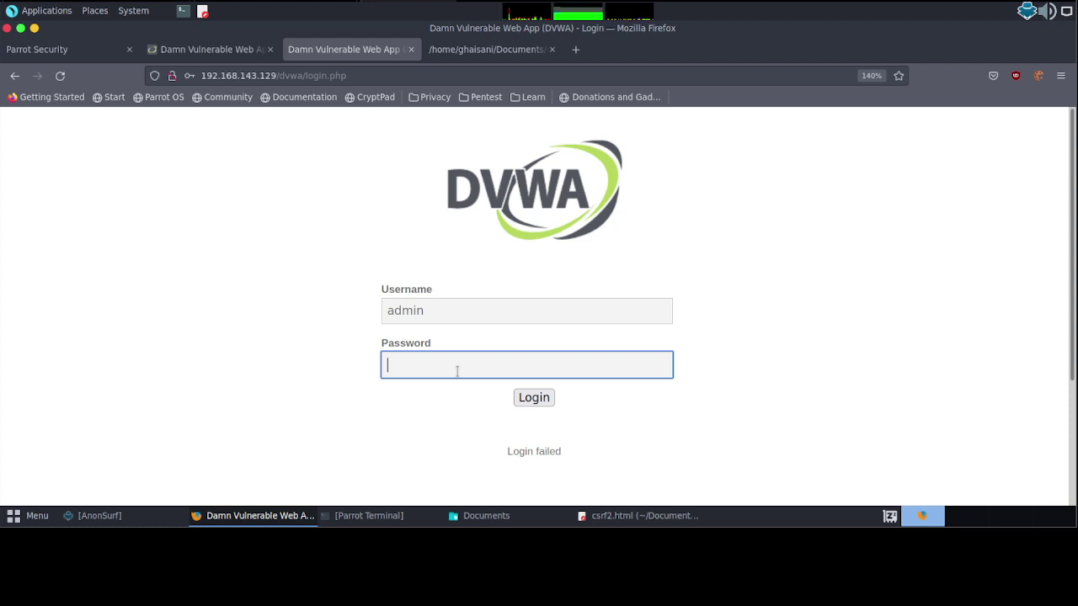
{"action": "type", "text": "••wor"}
{"action": "left_click", "coordinate": [525, 399]}
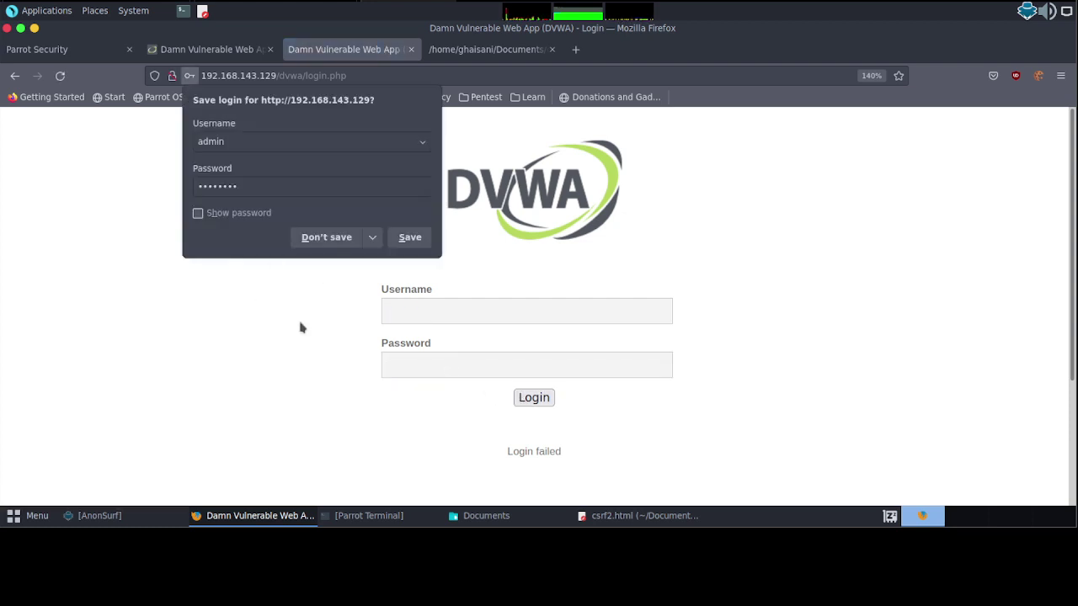
{"action": "left_click", "coordinate": [267, 307]}
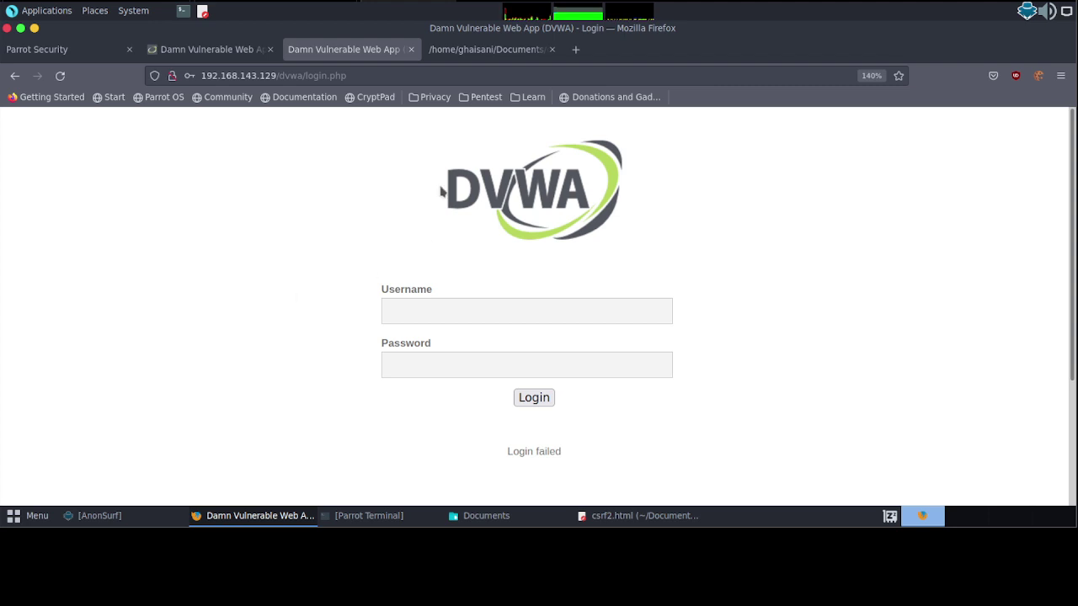
{"action": "left_click", "coordinate": [497, 51]}
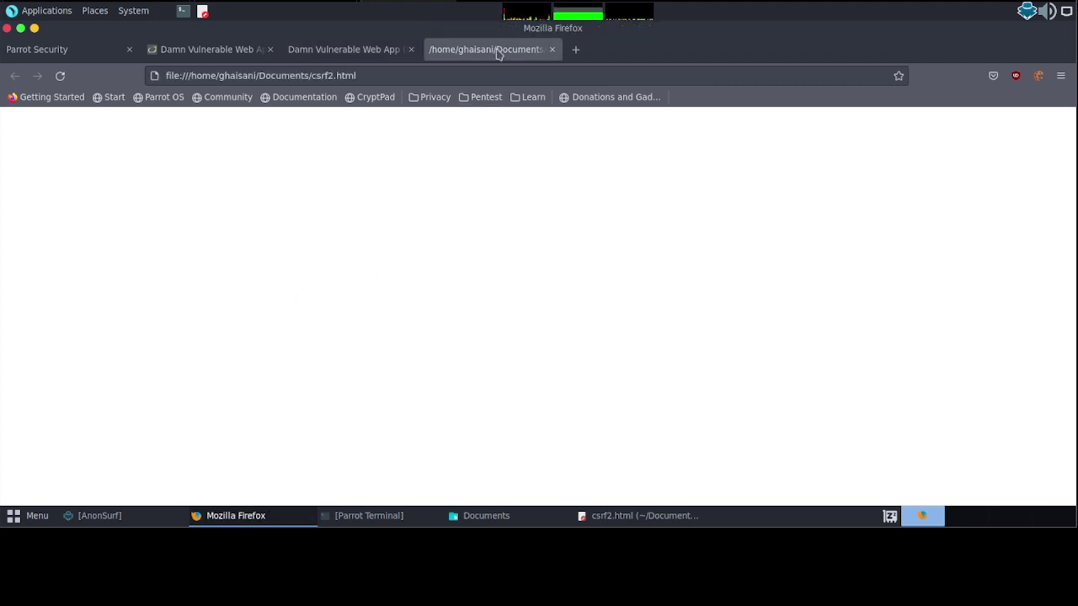
{"action": "left_click", "coordinate": [552, 49]}
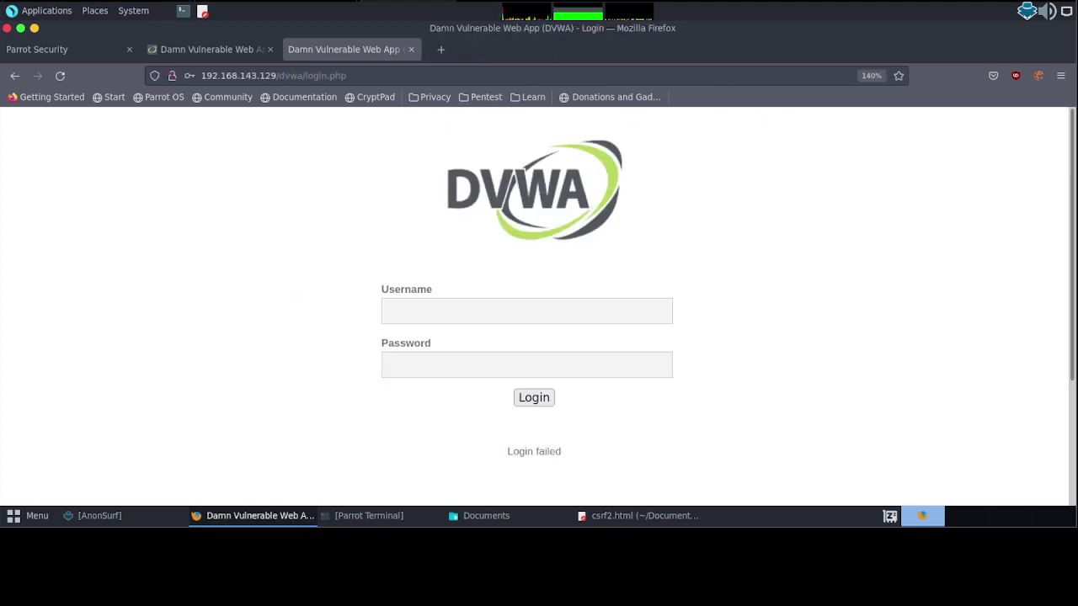
Raise Pluma's csrf2.html source with the cursor in the line 1 form tag.
{"action": "mouse_move", "coordinate": [603, 517]}
{"action": "left_click", "coordinate": [665, 516]}
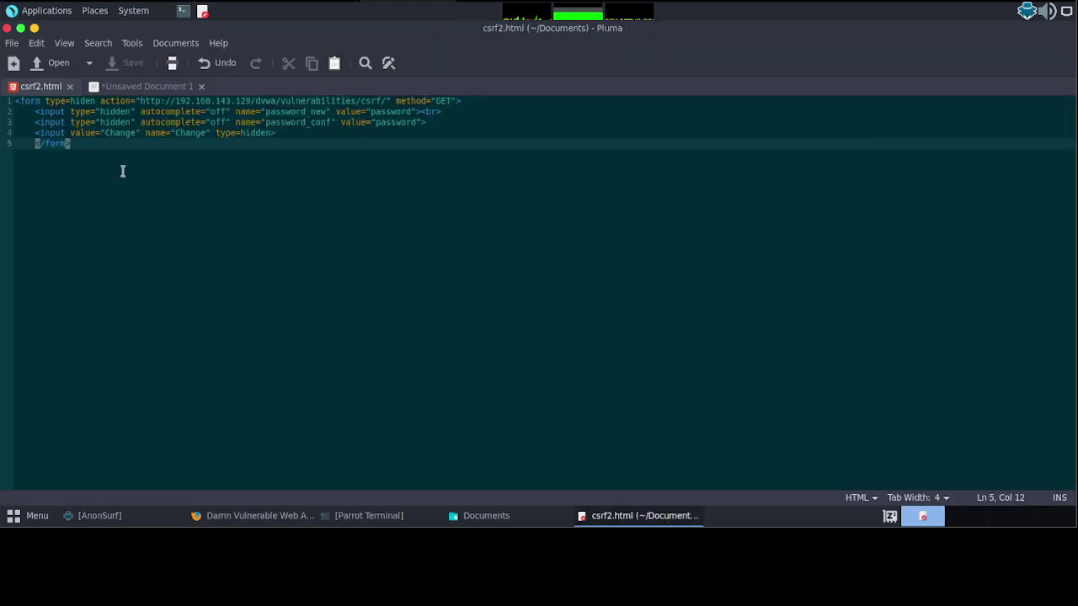
{"action": "left_click", "coordinate": [45, 101]}
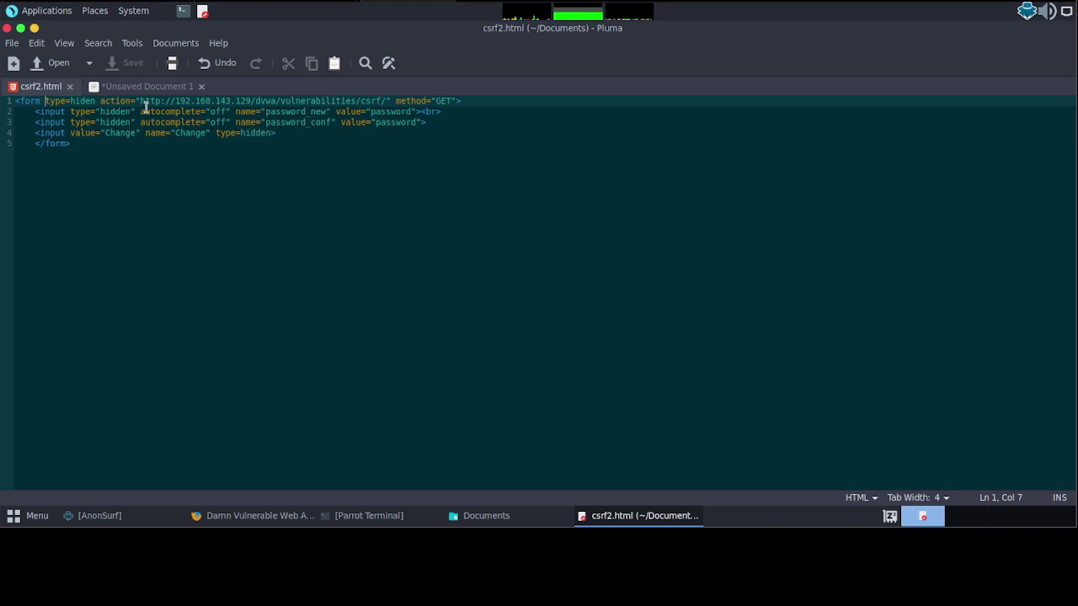
{"action": "key", "text": "alt+Tab"}
{"action": "mouse_move", "coordinate": [639, 515]}
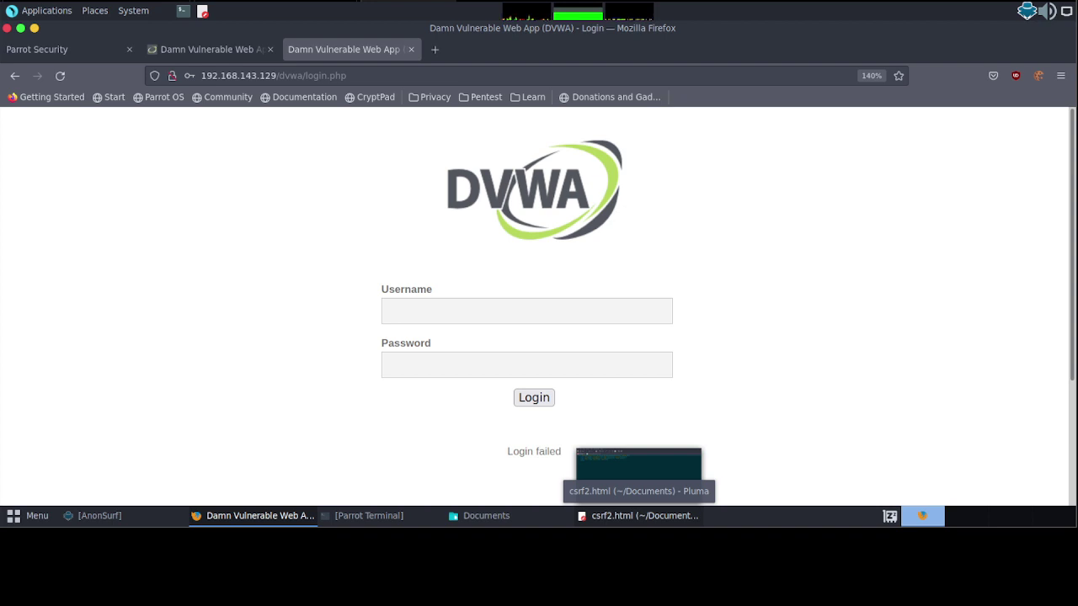
{"action": "left_click", "coordinate": [614, 518]}
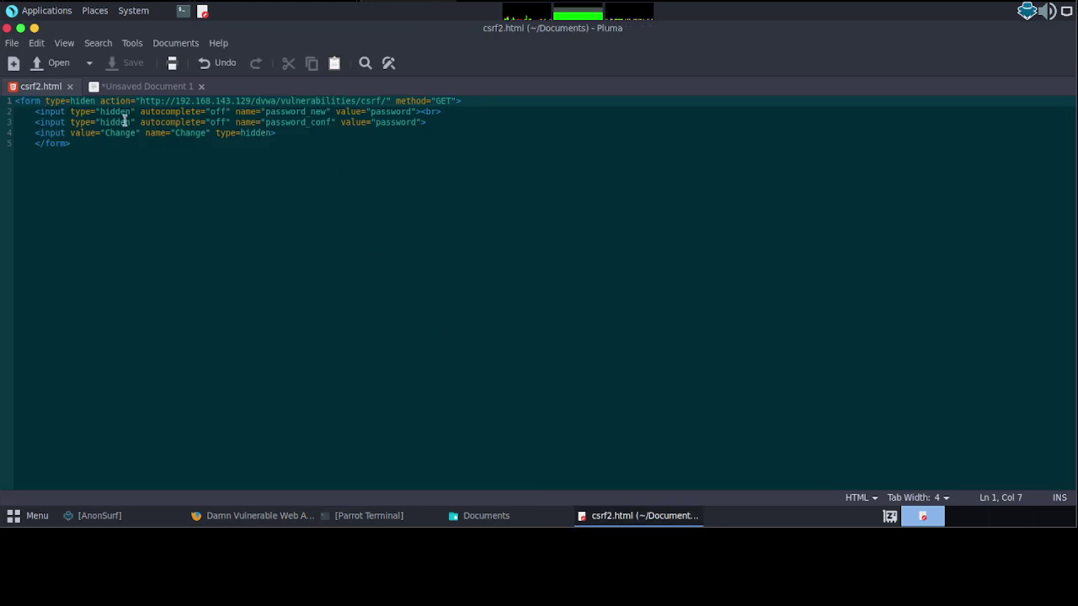
Add id=csrf to the form and an auto-submit script targeting 'csrf', then save csrf2.html.
{"action": "type", "text": "id="}
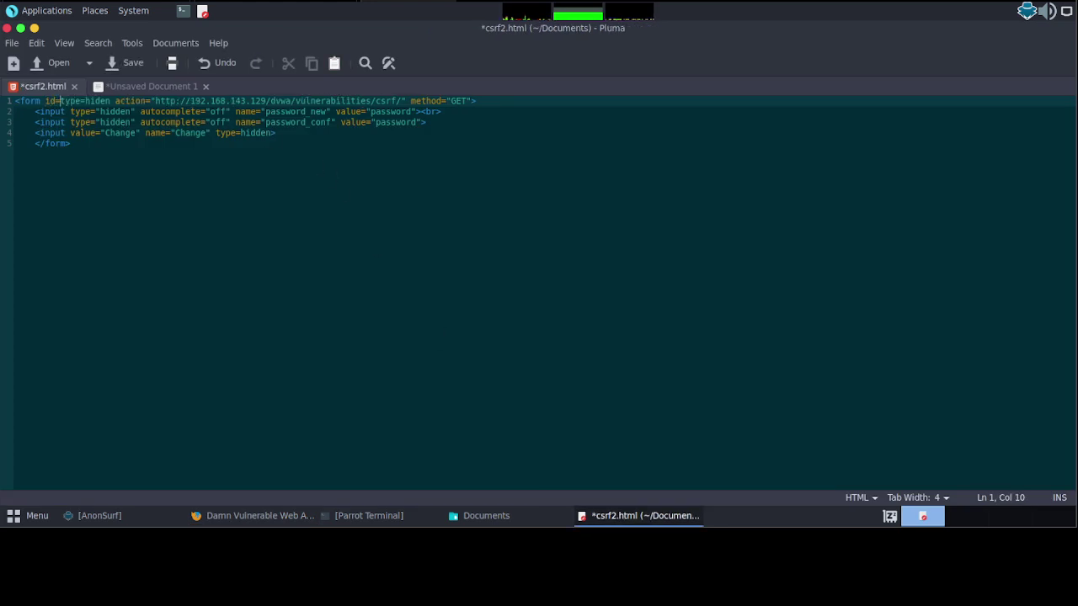
{"action": "type", "text": "cs"}
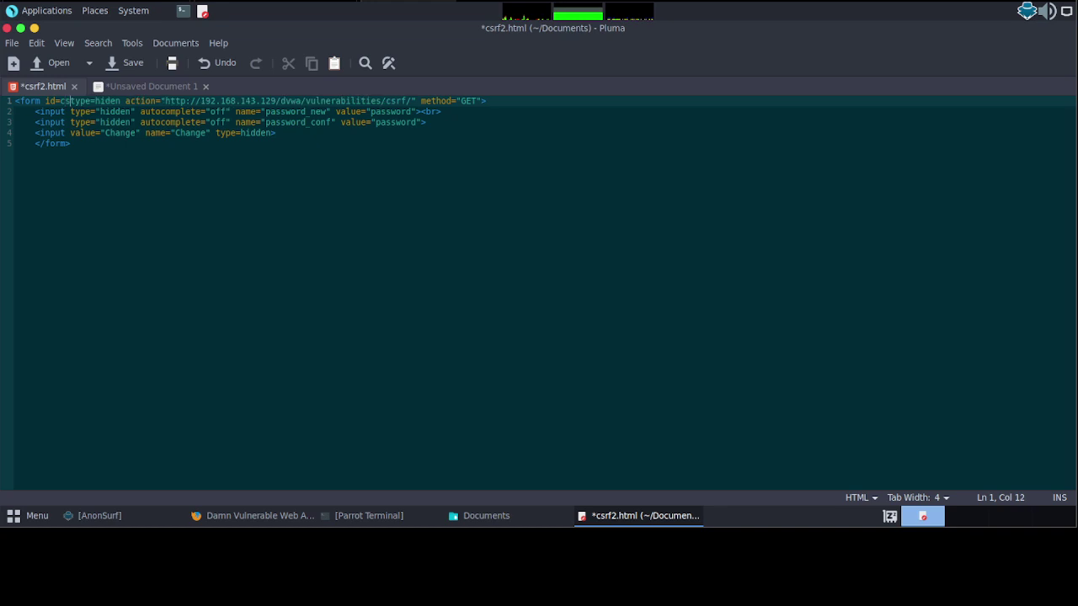
{"action": "type", "text": "rf"}
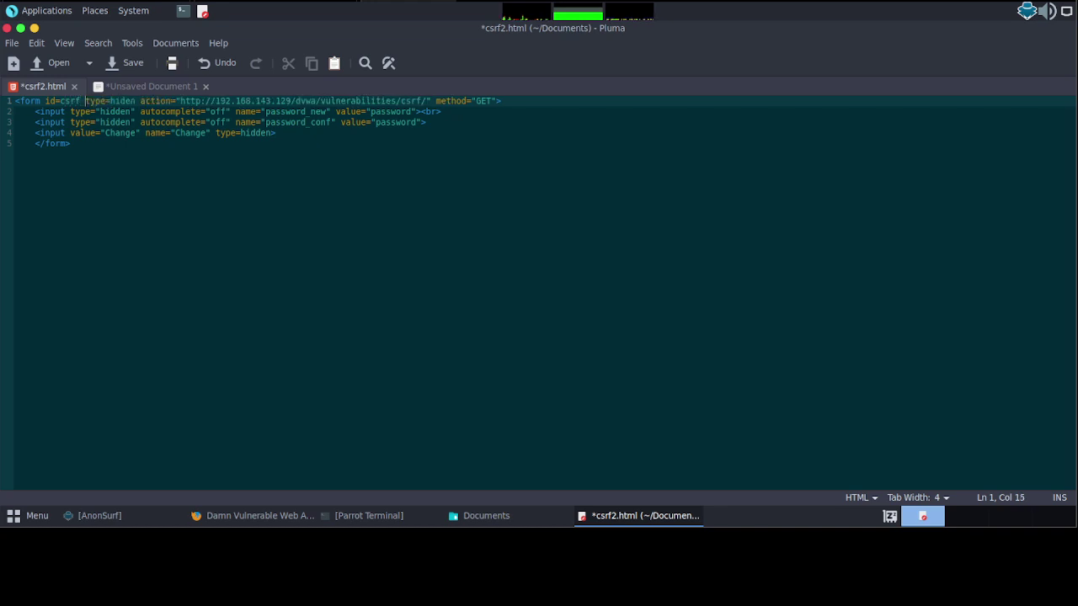
{"action": "left_click", "coordinate": [93, 143]}
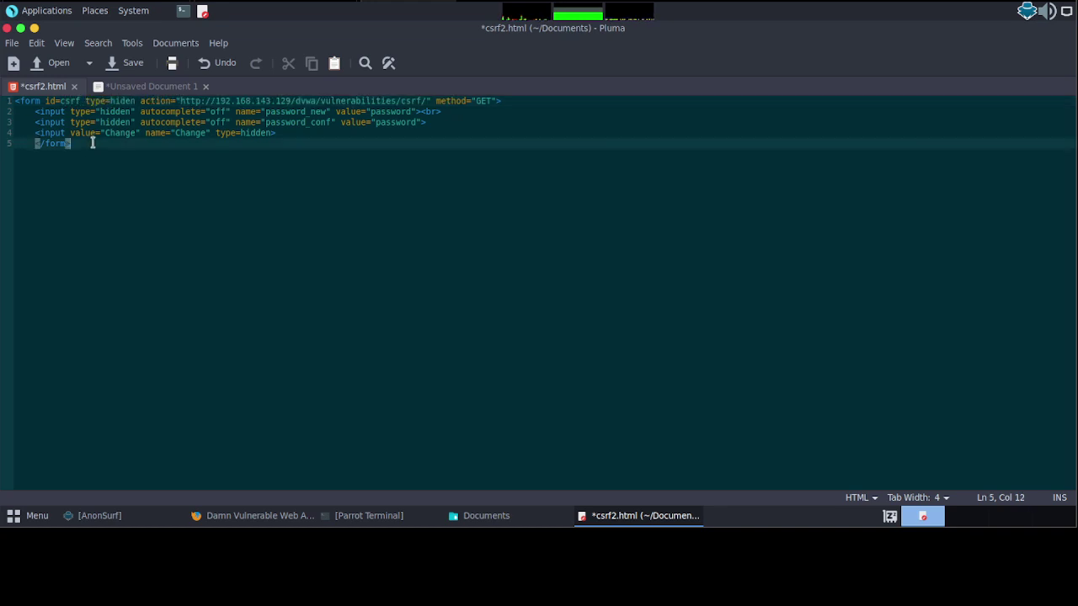
{"action": "key", "text": "Return"}
{"action": "key", "text": "Return"}
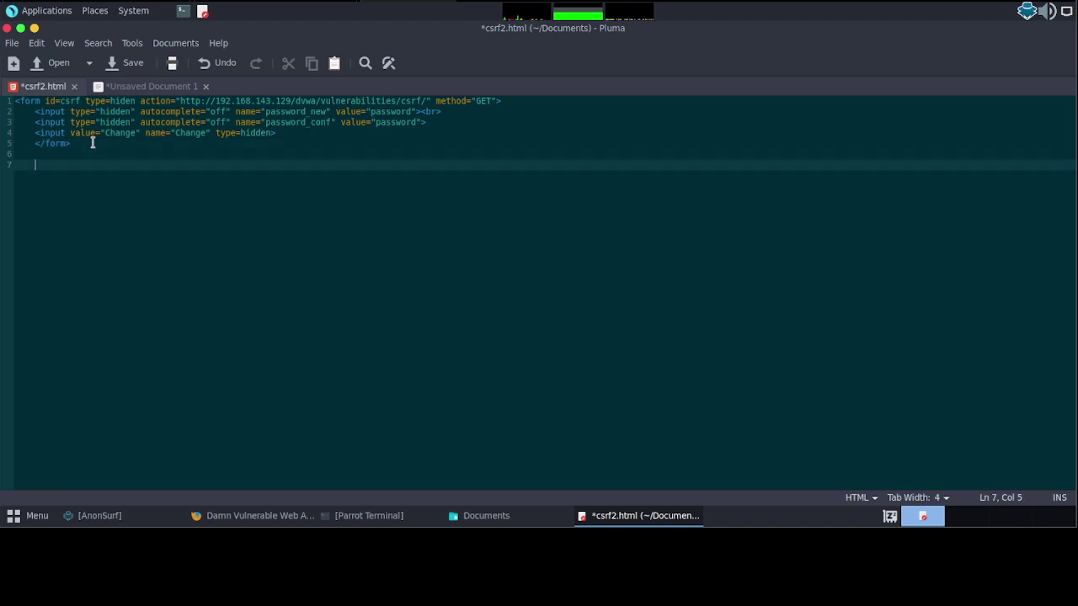
{"action": "type", "text": "<script>document.getElementById('form1').submit();</script>"}
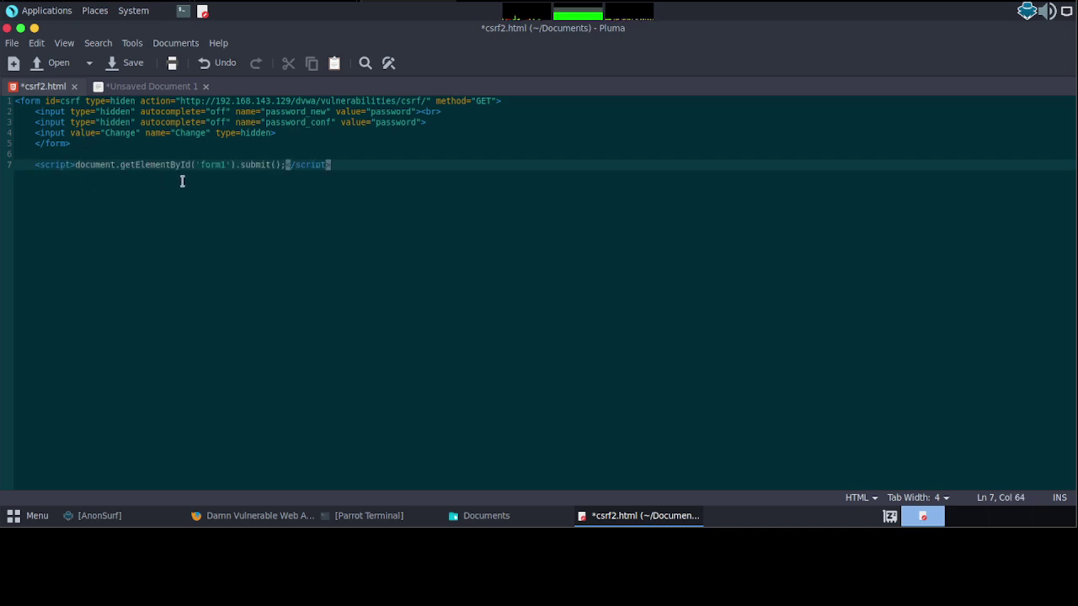
{"action": "left_click_drag", "start_coordinate": [201, 165], "coordinate": [224, 166]}
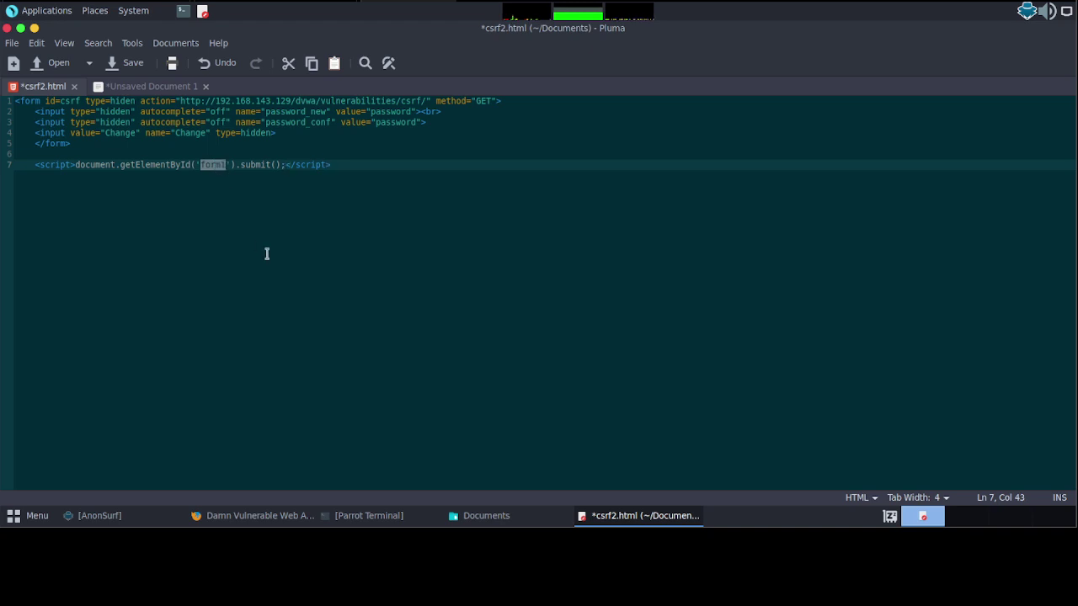
{"action": "type", "text": "csrf"}
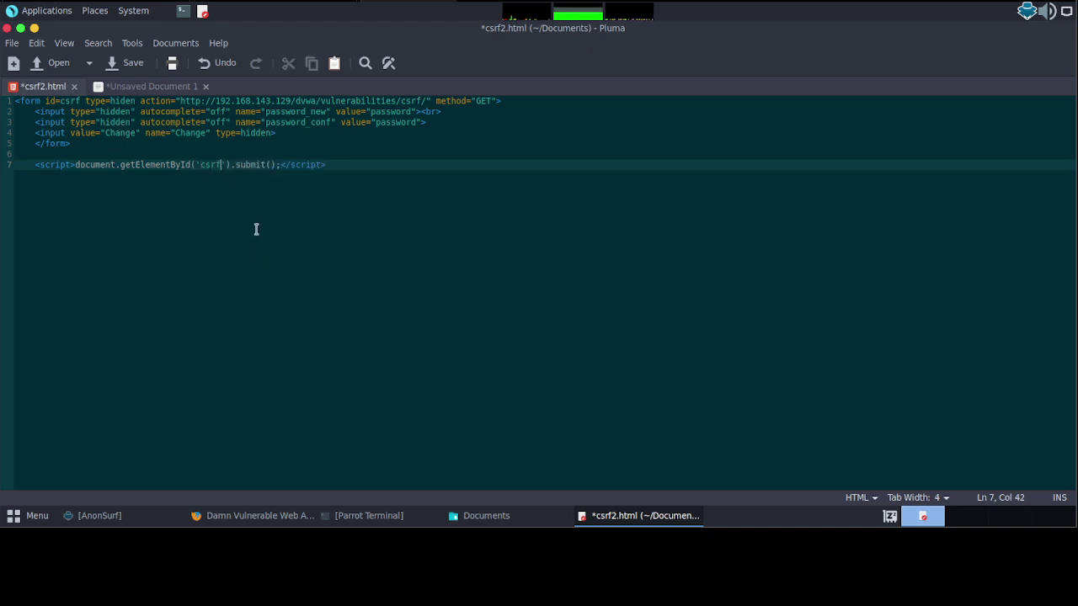
{"action": "left_click", "coordinate": [71, 103]}
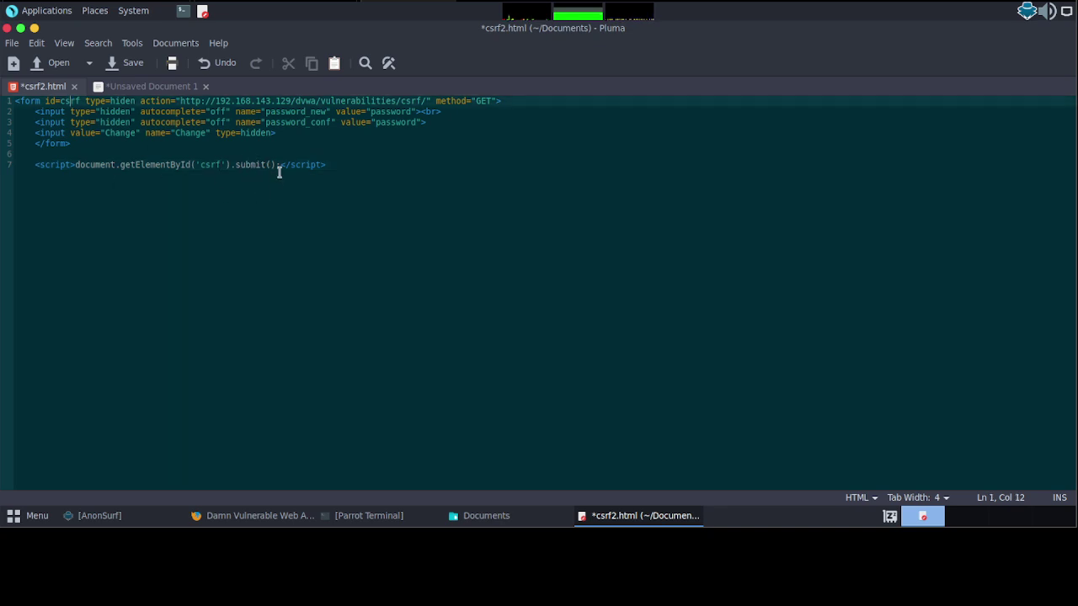
{"action": "left_click_drag", "start_coordinate": [278, 171], "coordinate": [288, 190]}
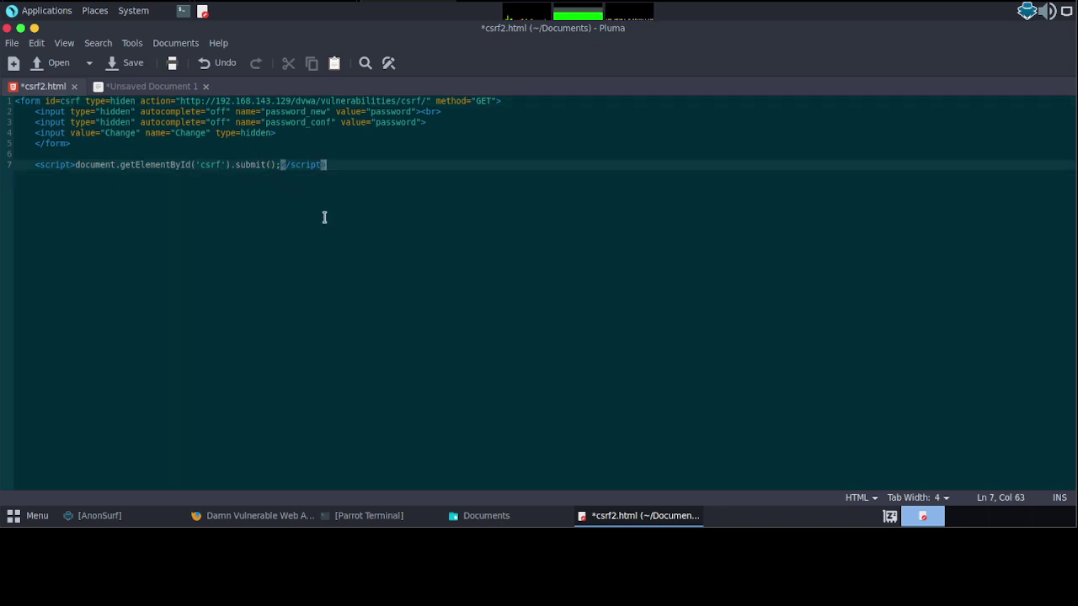
{"action": "key", "text": "ctrl+s"}
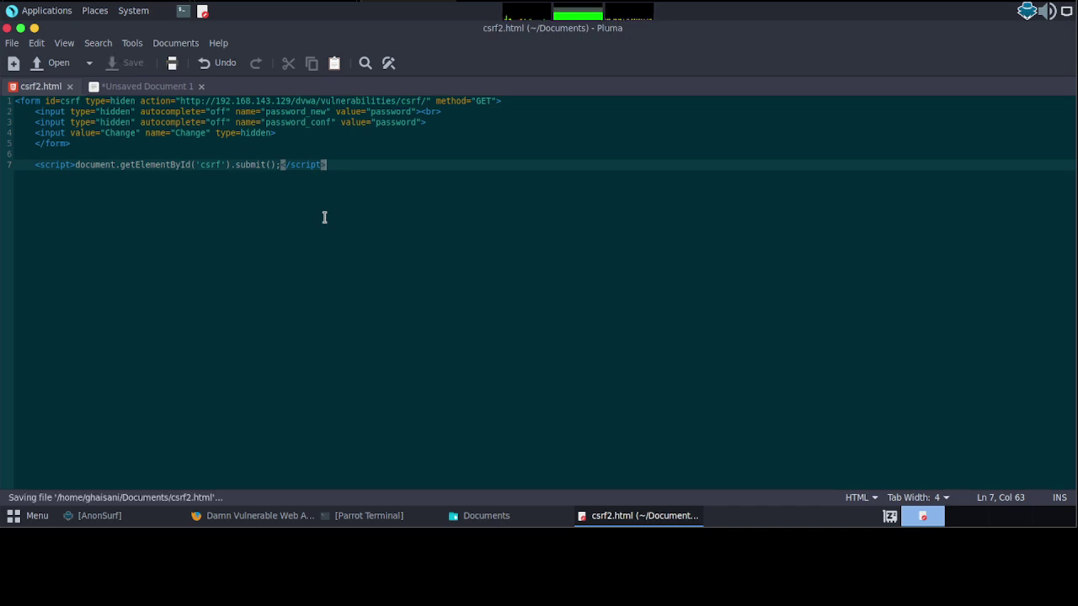
Open csrf2.html in Firefox from the Documents folder's Open With menu.
{"action": "left_click", "coordinate": [454, 515]}
{"action": "left_click", "coordinate": [241, 245]}
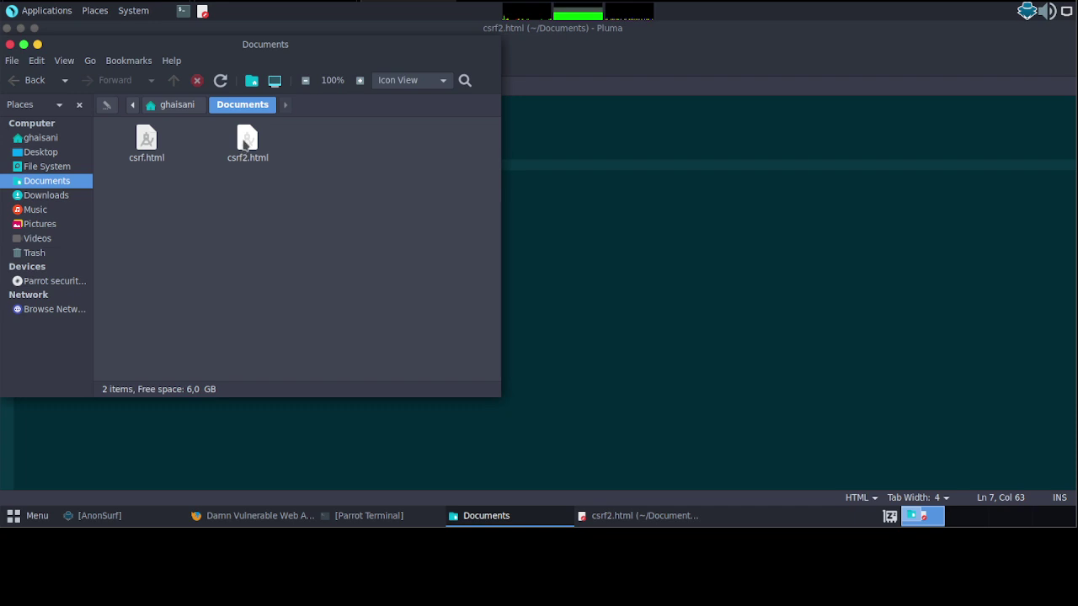
{"action": "right_click", "coordinate": [244, 142]}
{"action": "mouse_move", "coordinate": [278, 177]}
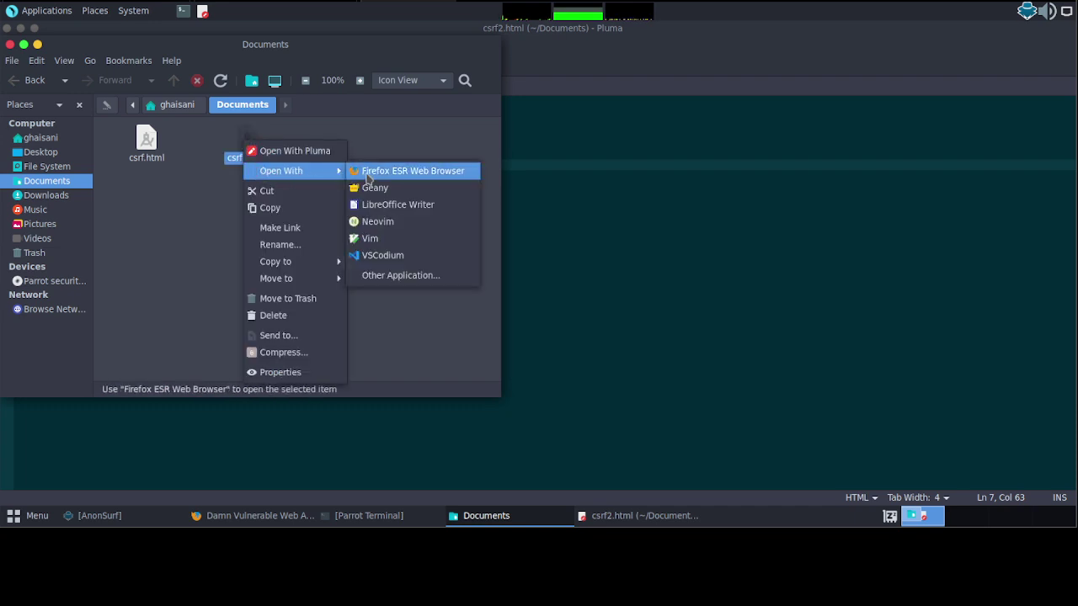
{"action": "left_click", "coordinate": [368, 175]}
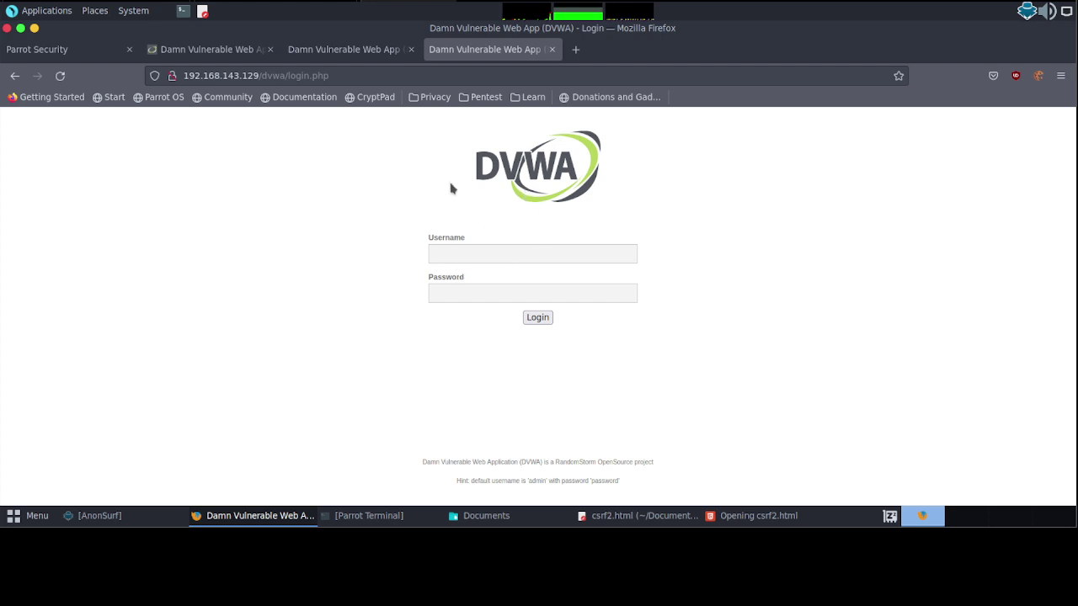
Sign in as admin with the changed password and dismiss the save-login offer; login fails.
{"action": "left_click", "coordinate": [517, 256]}
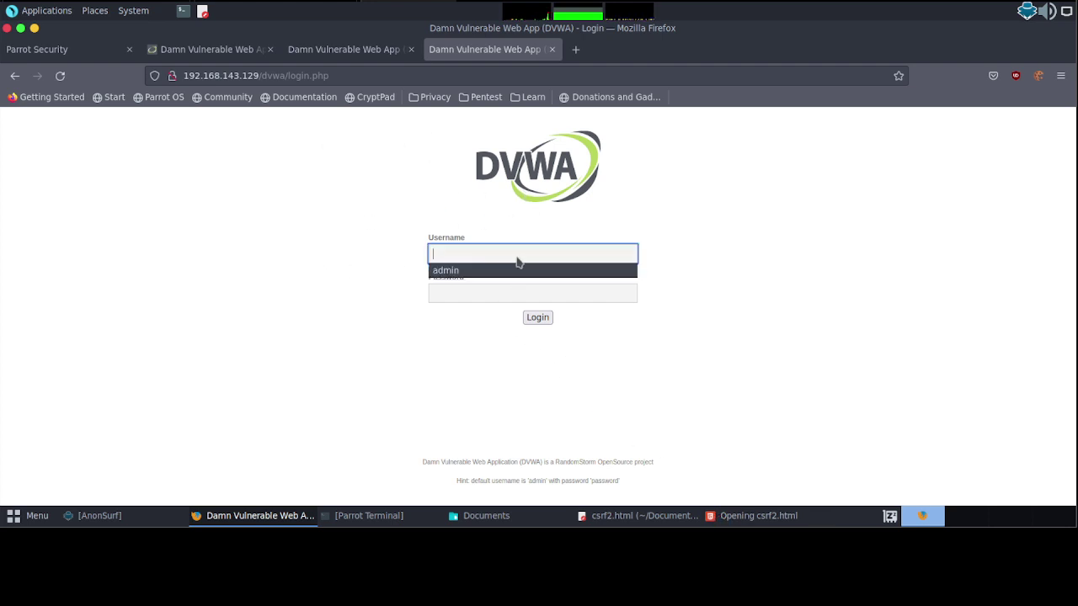
{"action": "left_click", "coordinate": [516, 272]}
{"action": "left_click", "coordinate": [503, 290]}
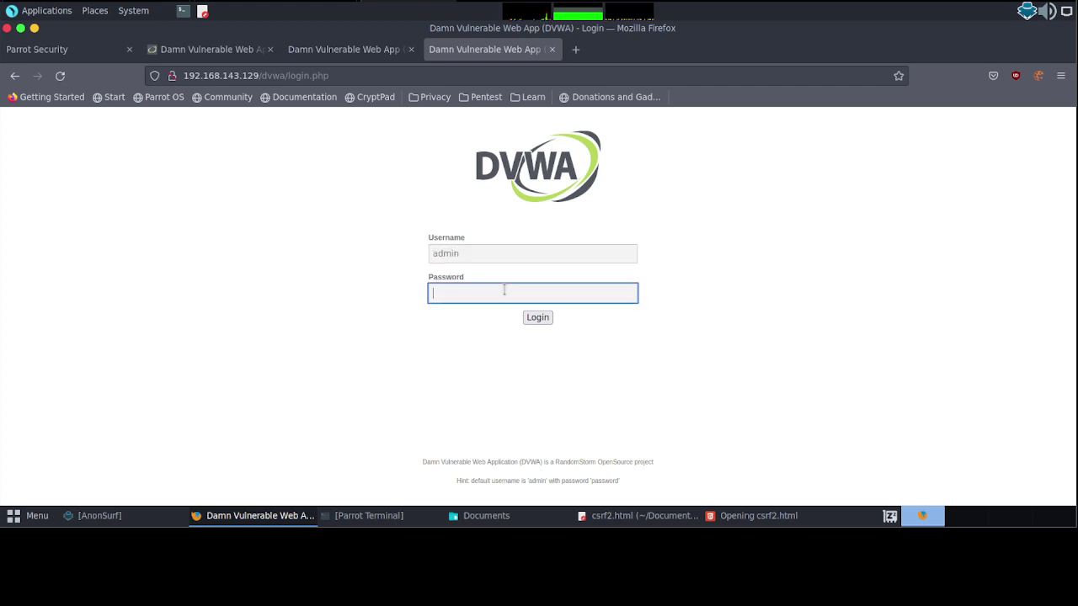
{"action": "type", "text": "pa"}
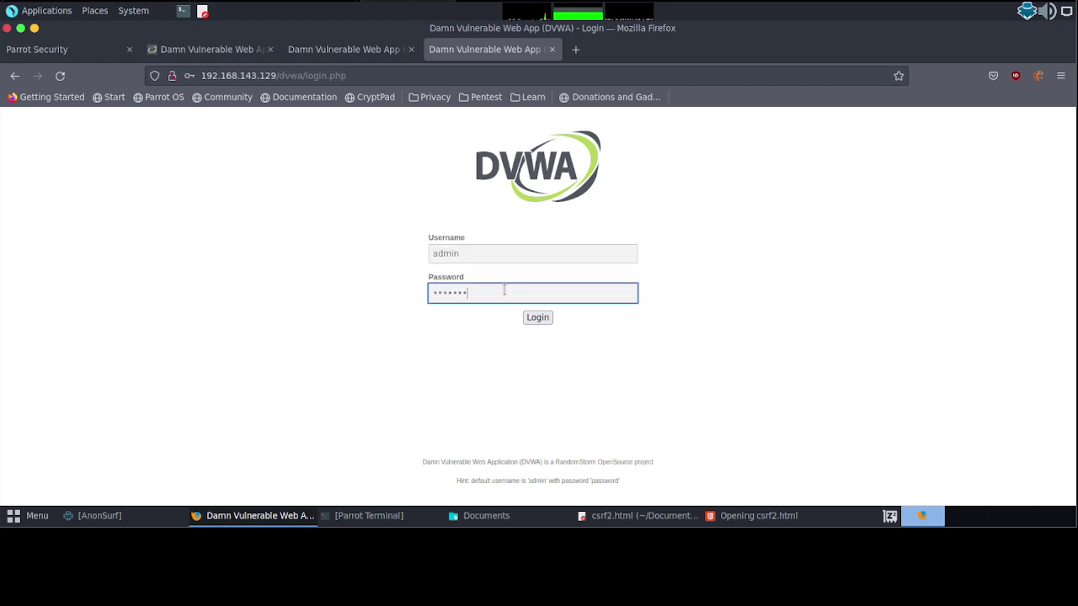
{"action": "left_click", "coordinate": [529, 323]}
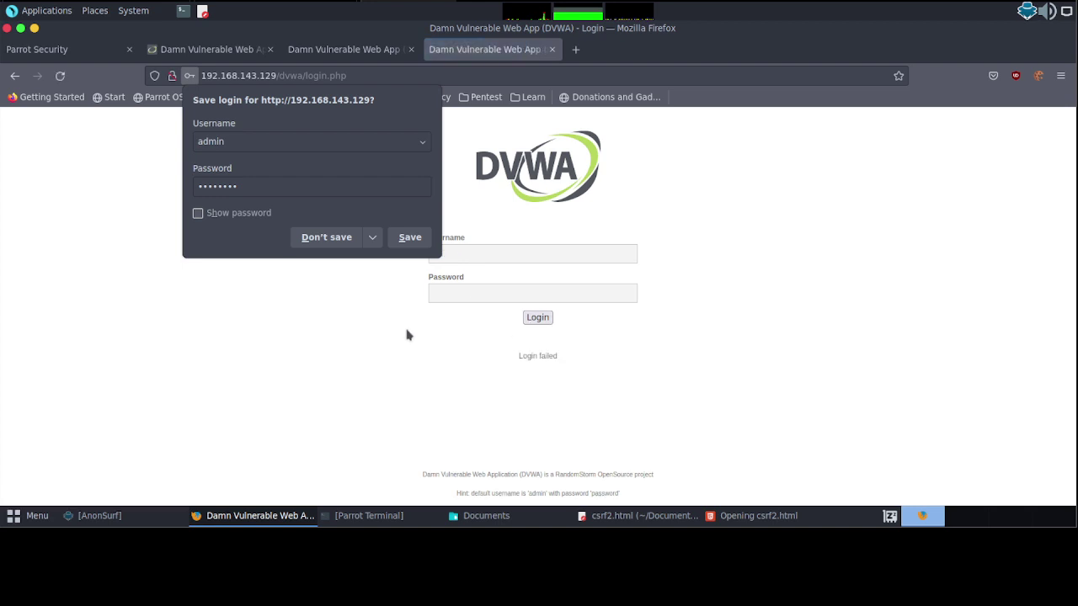
{"action": "left_click", "coordinate": [356, 330]}
{"action": "mouse_move", "coordinate": [638, 512]}
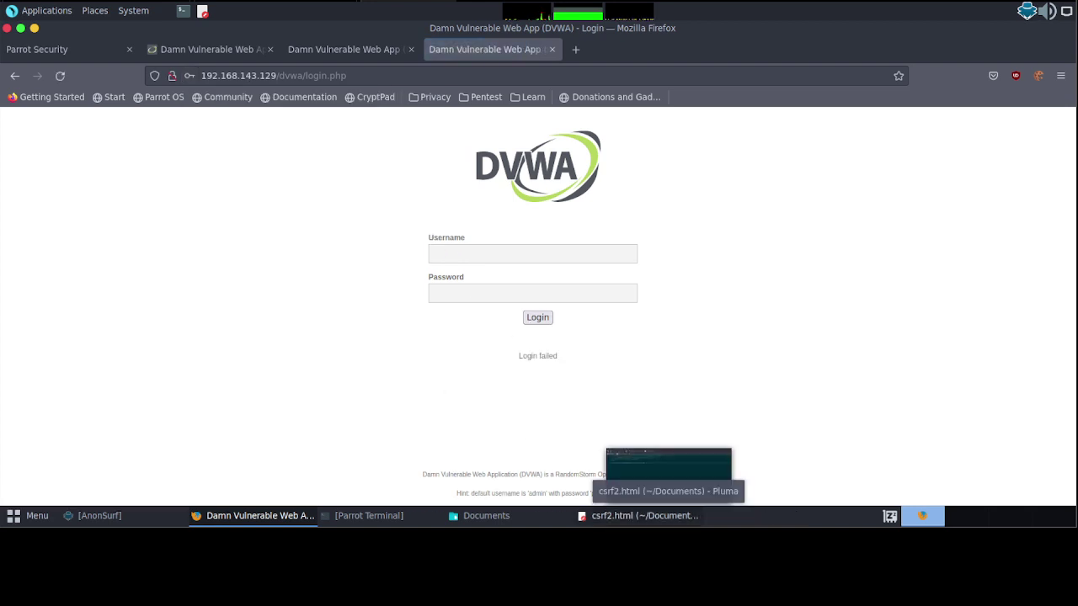
Check the form id, script id and form type in csrf2.html, then minimize Pluma.
{"action": "left_click", "coordinate": [638, 516]}
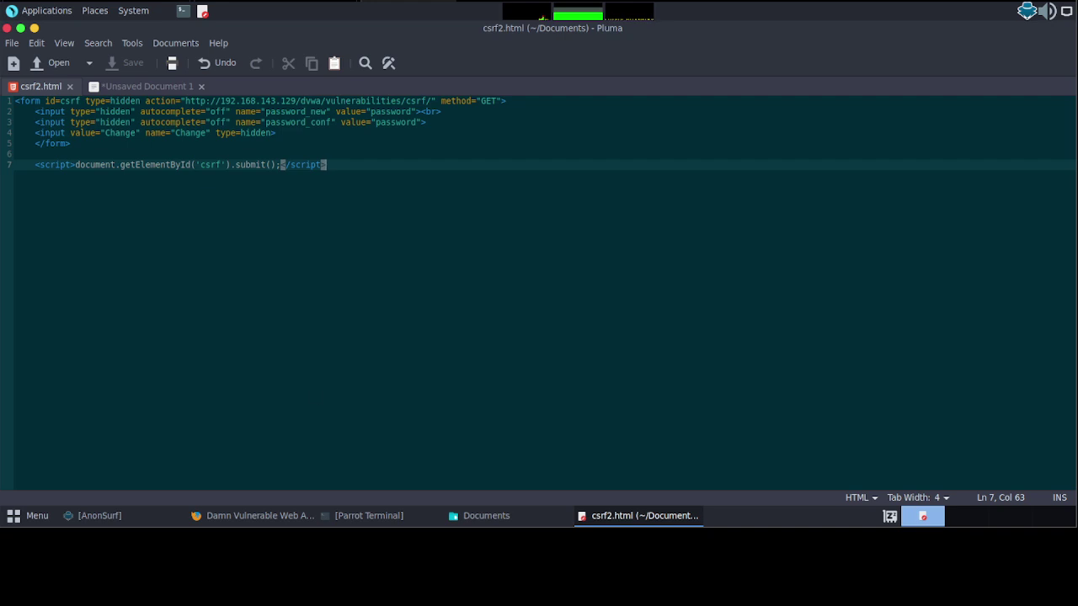
{"action": "left_click", "coordinate": [64, 101]}
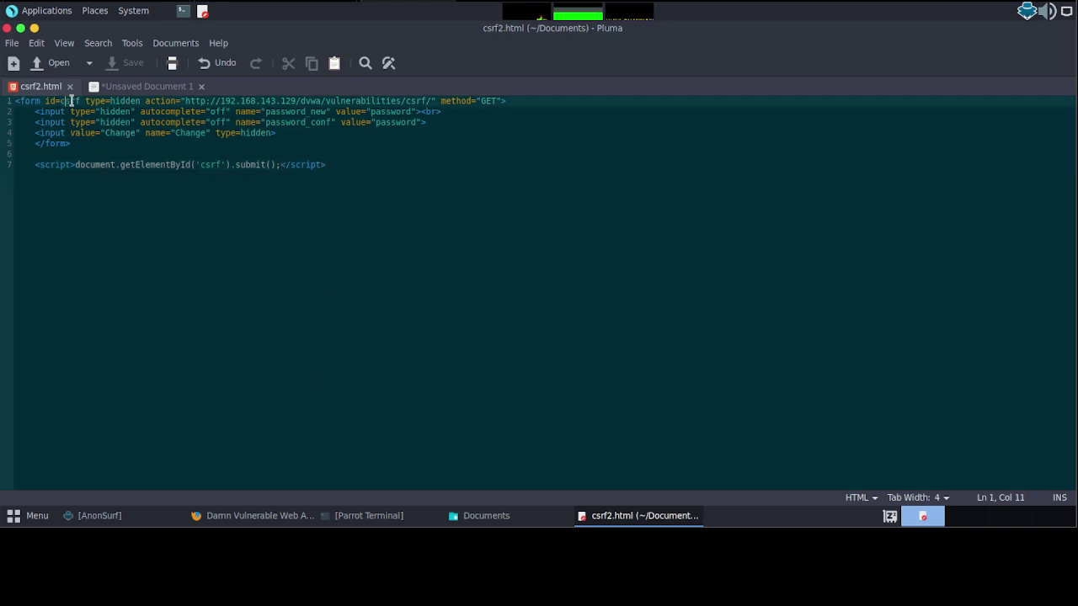
{"action": "left_click", "coordinate": [208, 166]}
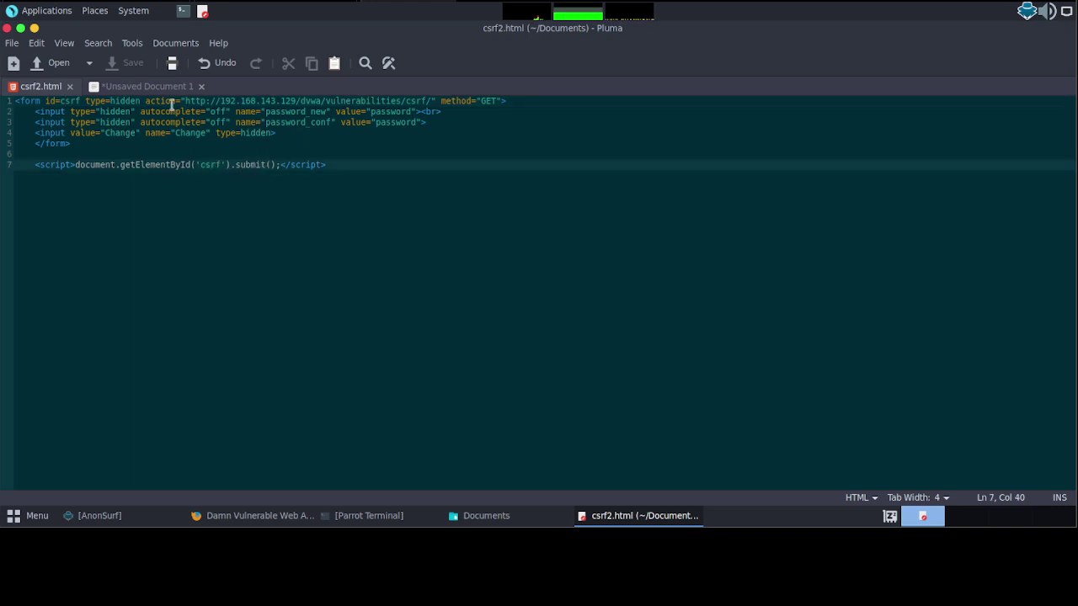
{"action": "left_click", "coordinate": [130, 101]}
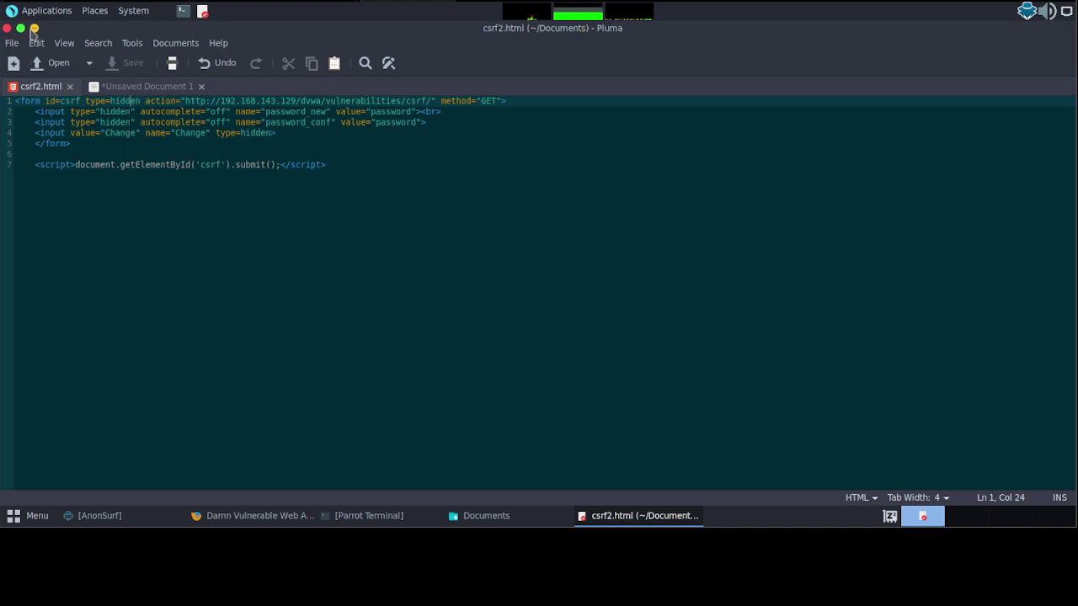
{"action": "left_click", "coordinate": [34, 28]}
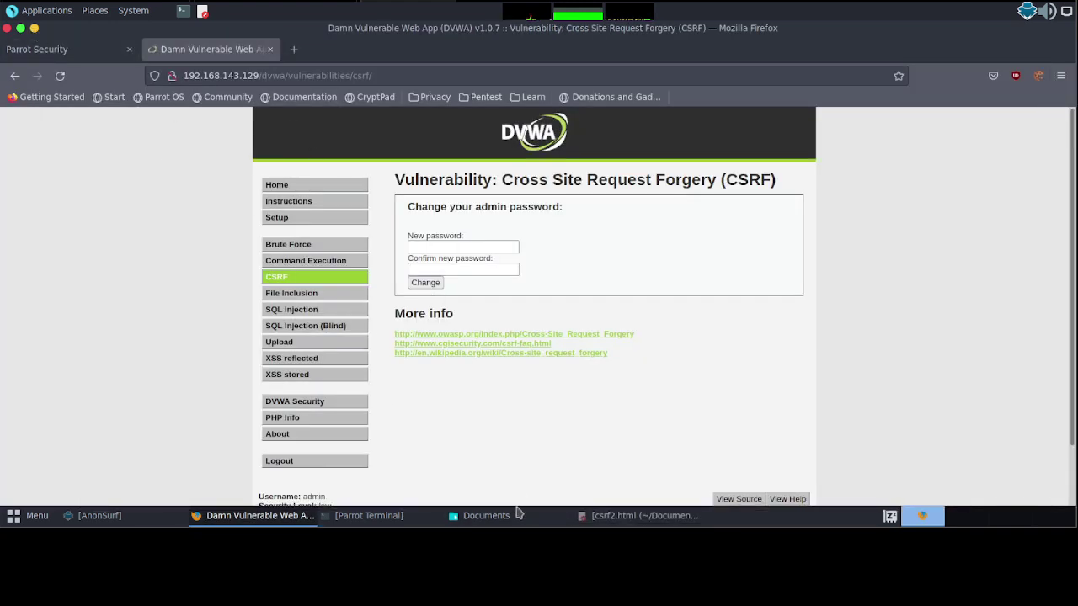
Open csrf2.html in Firefox ESR from the Documents folder's Open With menu.
{"action": "left_click", "coordinate": [488, 515]}
{"action": "left_click", "coordinate": [287, 229]}
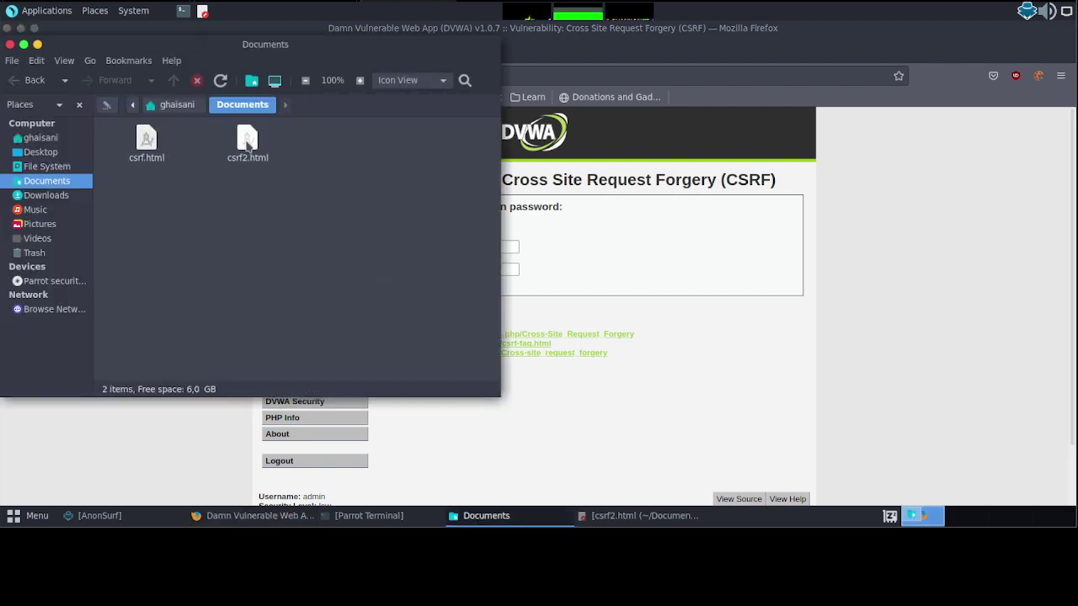
{"action": "right_click", "coordinate": [247, 144]}
{"action": "mouse_move", "coordinate": [312, 171]}
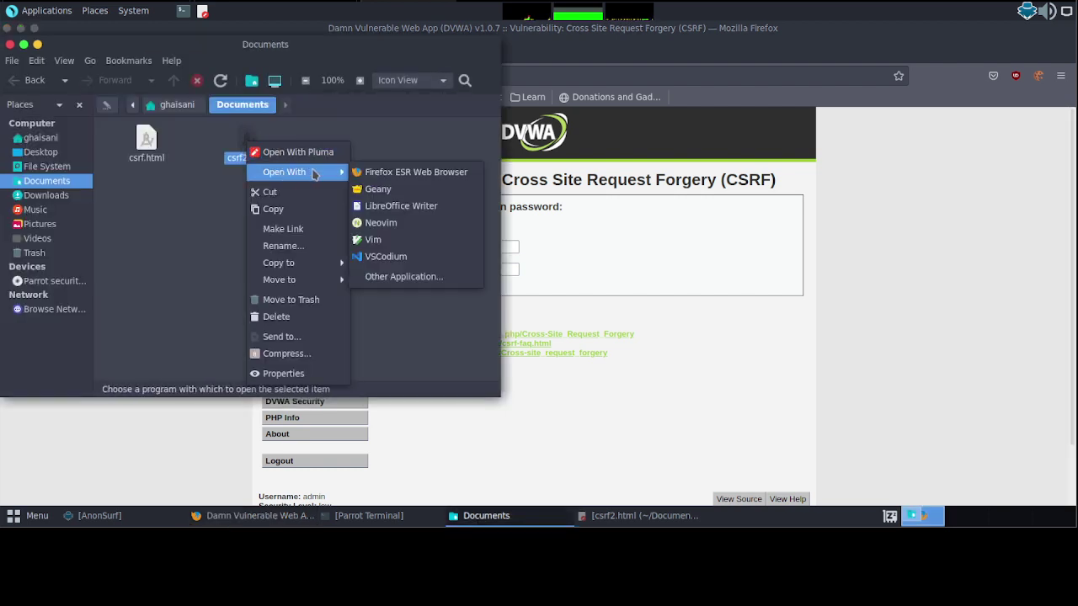
{"action": "left_click", "coordinate": [373, 173]}
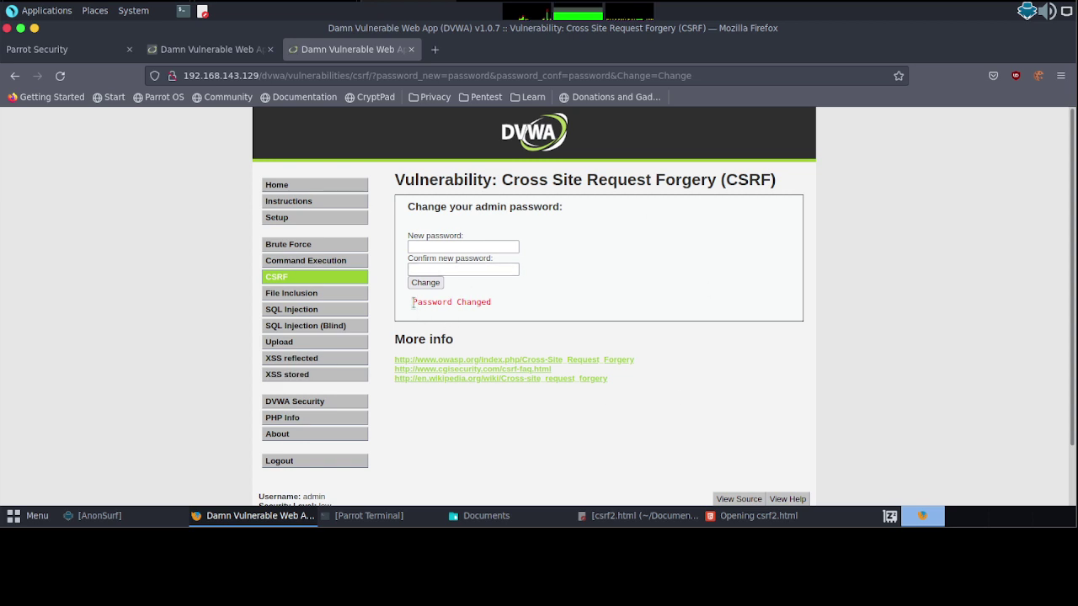
Highlight the 'Password Changed' confirmation, then return to the csrf2.html editor.
{"action": "left_click_drag", "start_coordinate": [413, 301], "coordinate": [504, 307]}
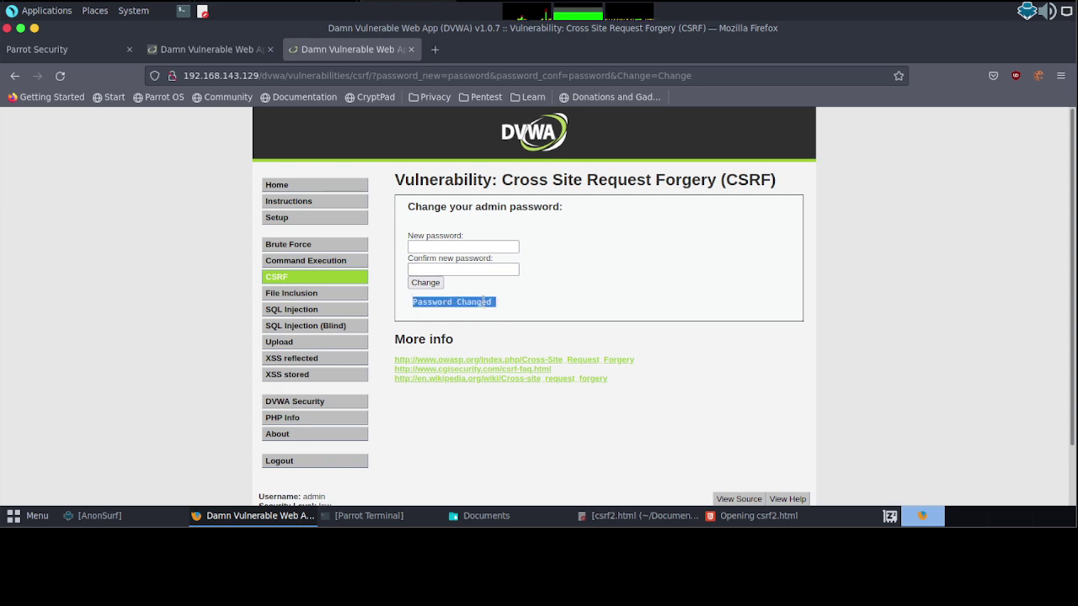
{"action": "left_click", "coordinate": [532, 312]}
{"action": "key", "text": "alt+Tab"}
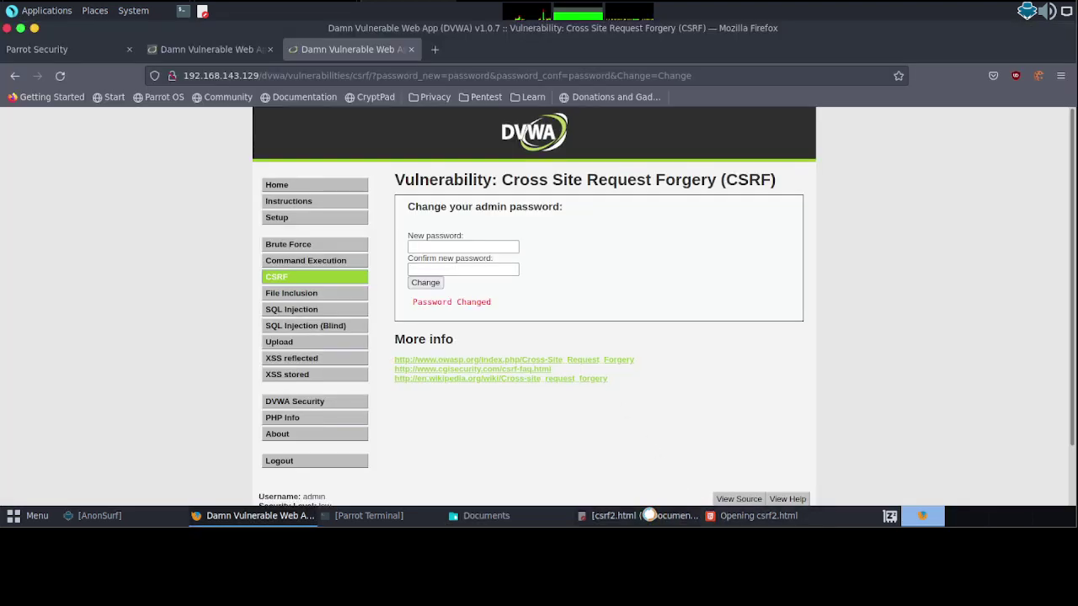
{"action": "left_click", "coordinate": [647, 515]}
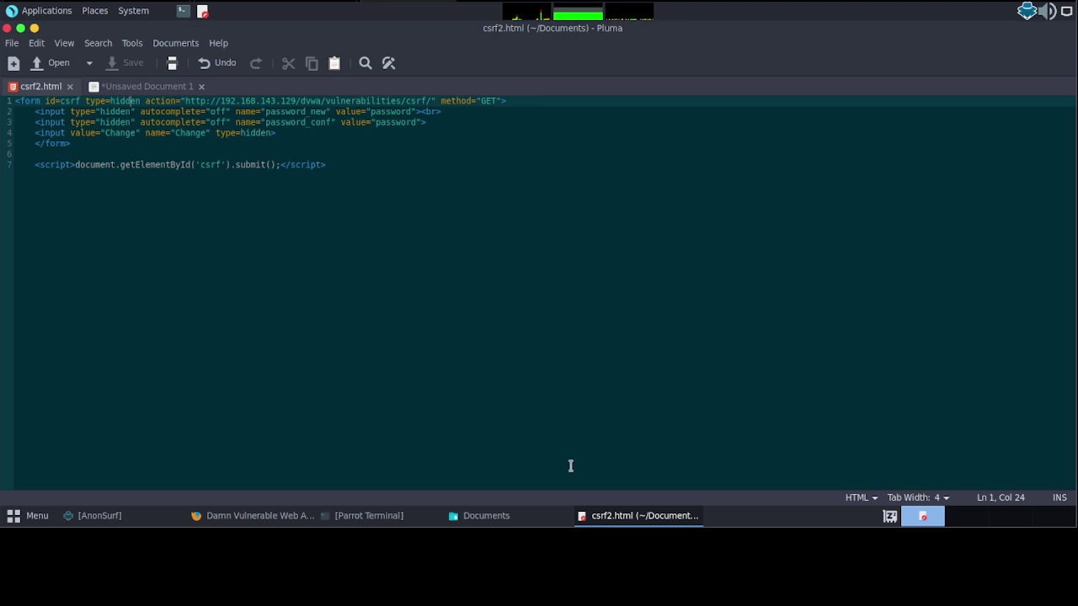
{"action": "scroll", "coordinate": [394, 344], "scroll_direction": "down", "scroll_amount": 1}
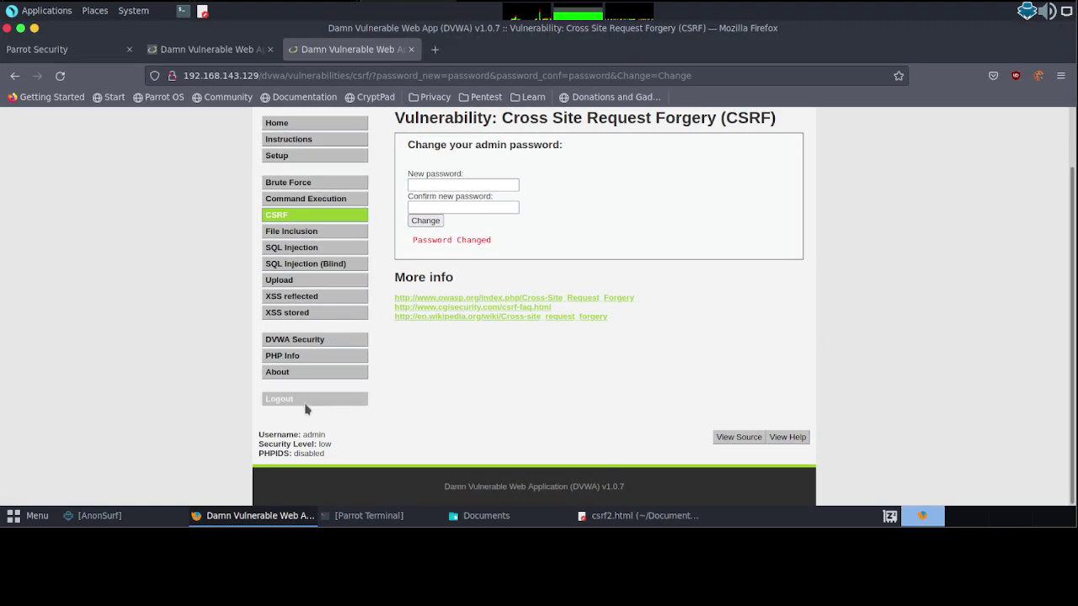
Log out of DVWA and fill the login Username with admin.
{"action": "left_click", "coordinate": [297, 400]}
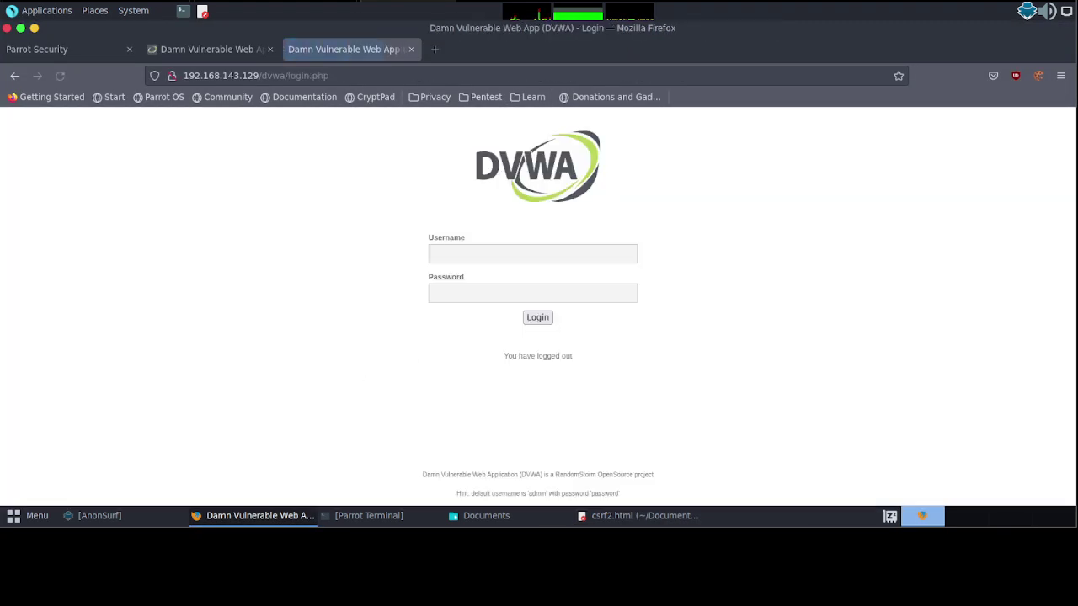
{"action": "left_click", "coordinate": [473, 253]}
{"action": "left_click", "coordinate": [472, 271]}
{"action": "left_click", "coordinate": [469, 292]}
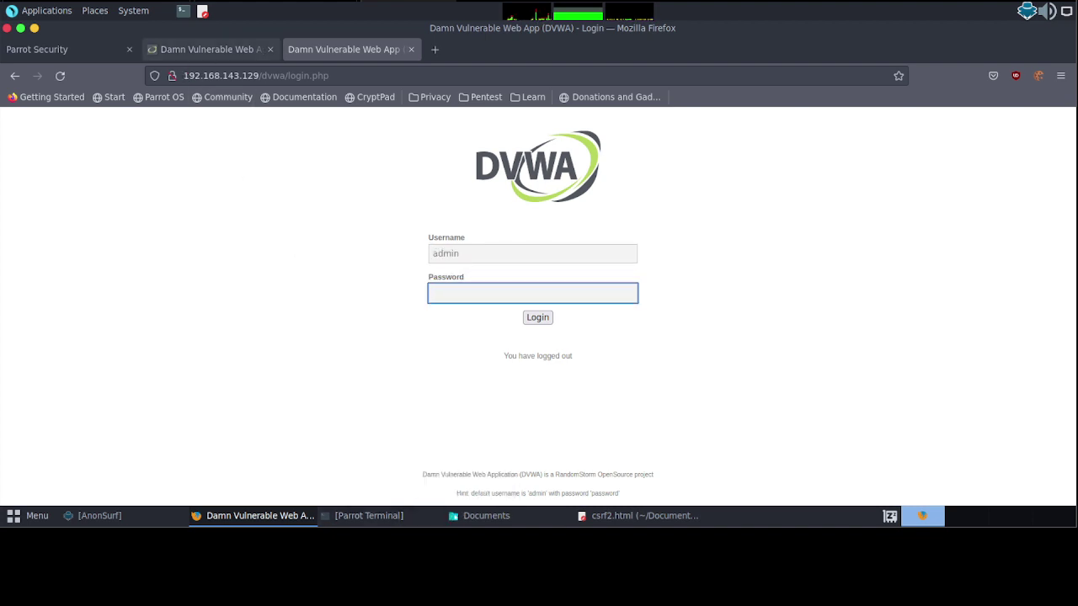
Copy the previous password from Pluma's note, paste it into Password and submit; login is rejected.
{"action": "left_click", "coordinate": [202, 12]}
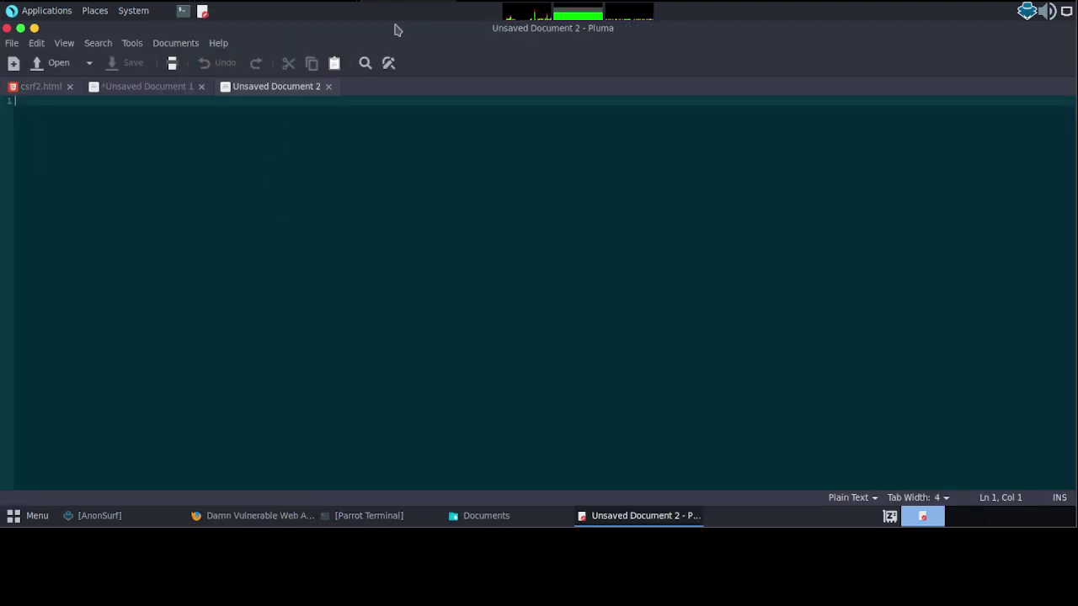
{"action": "double_click", "coordinate": [426, 35]}
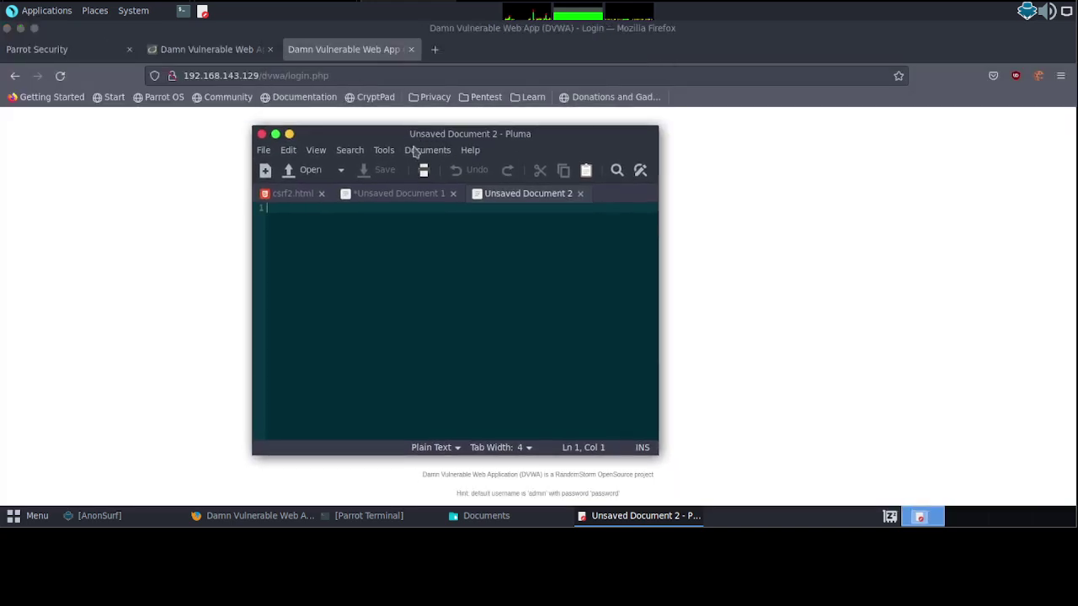
{"action": "left_click", "coordinate": [412, 194]}
{"action": "left_click_drag", "start_coordinate": [300, 208], "coordinate": [268, 207]}
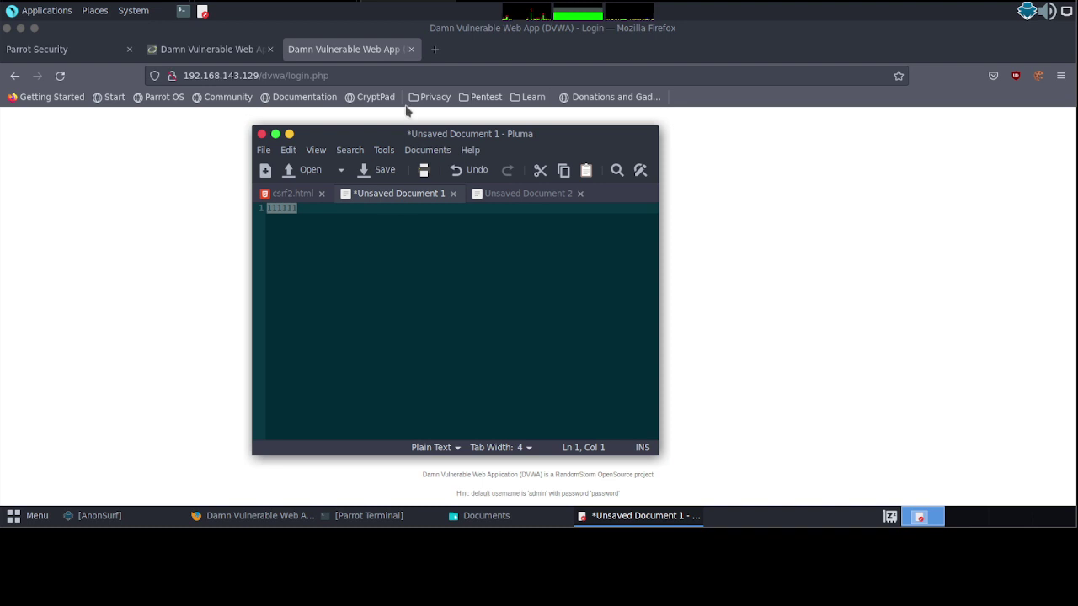
{"action": "left_click_drag", "start_coordinate": [408, 135], "coordinate": [387, 325]}
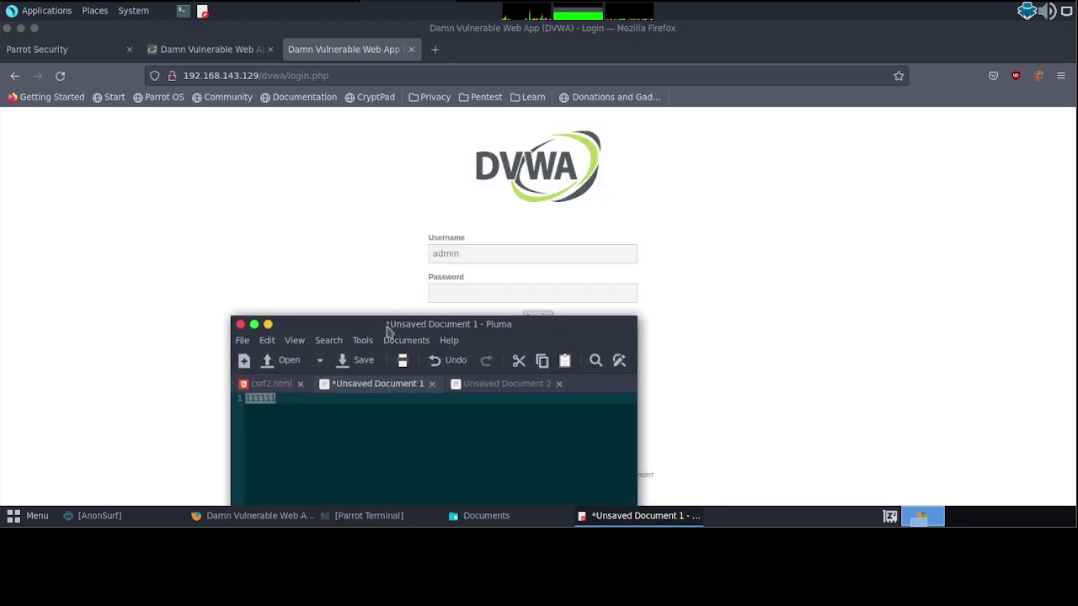
{"action": "left_click", "coordinate": [462, 294]}
{"action": "key", "text": "ctrl+v"}
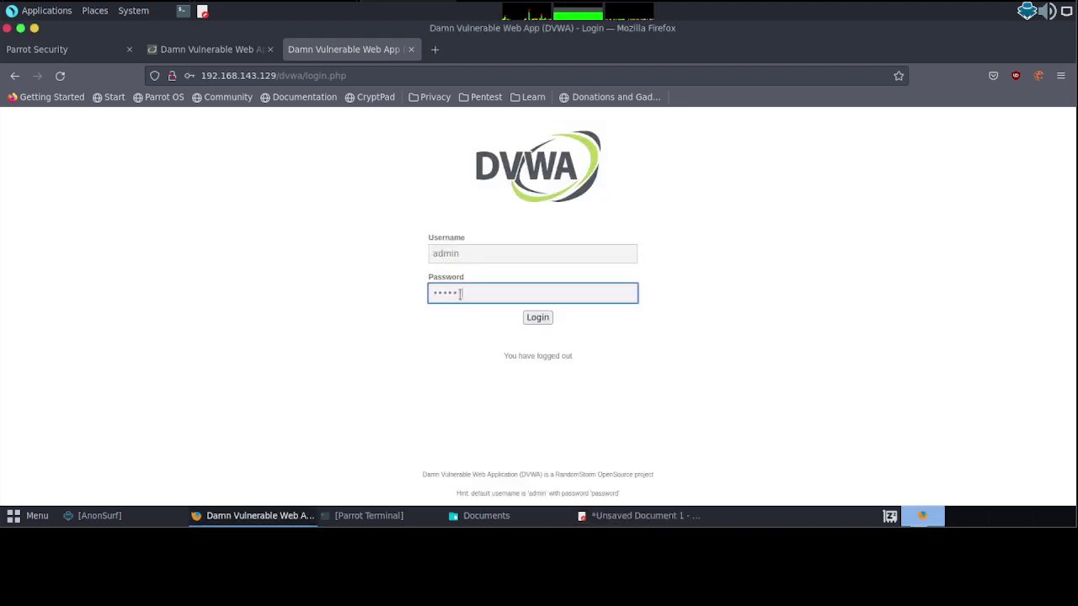
{"action": "left_click", "coordinate": [533, 321]}
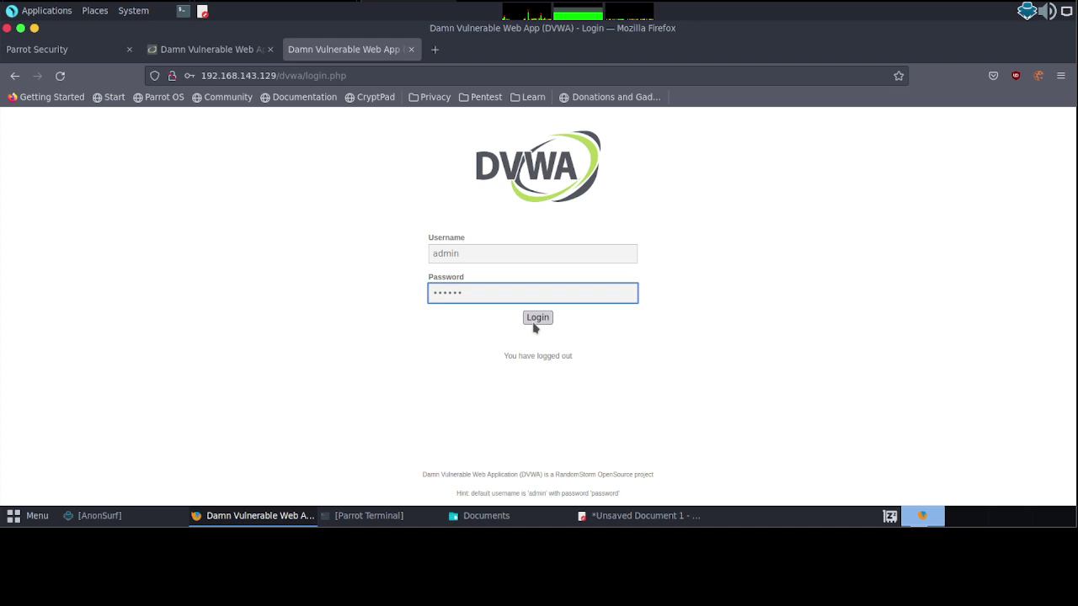
{"action": "left_click", "coordinate": [303, 352]}
Copy the password_new value from line 2 of csrf2.html in Pluma.
{"action": "key", "text": "alt+Tab"}
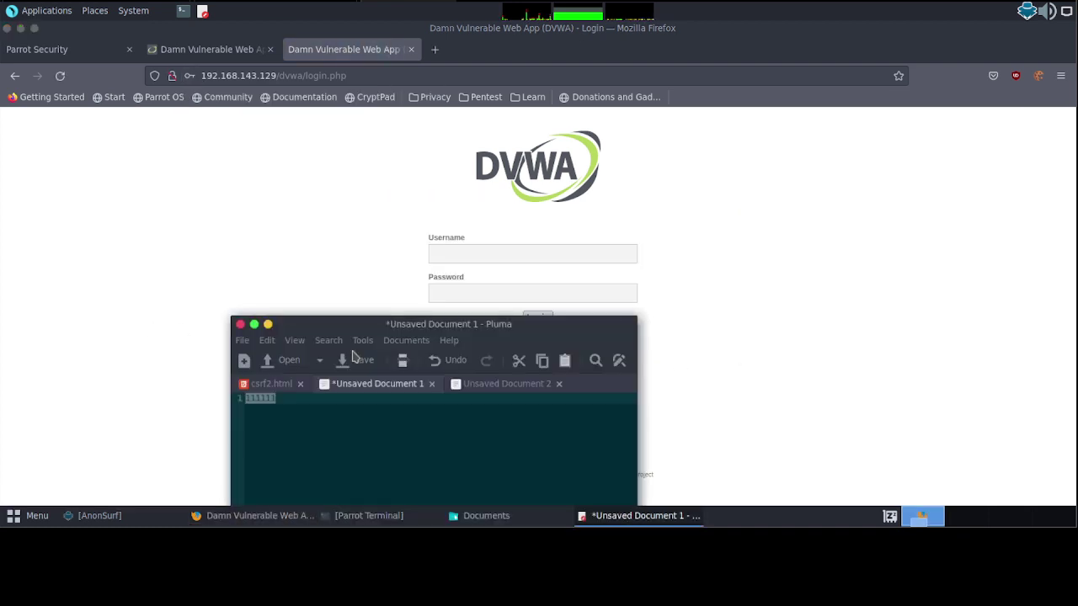
{"action": "left_click", "coordinate": [271, 384]}
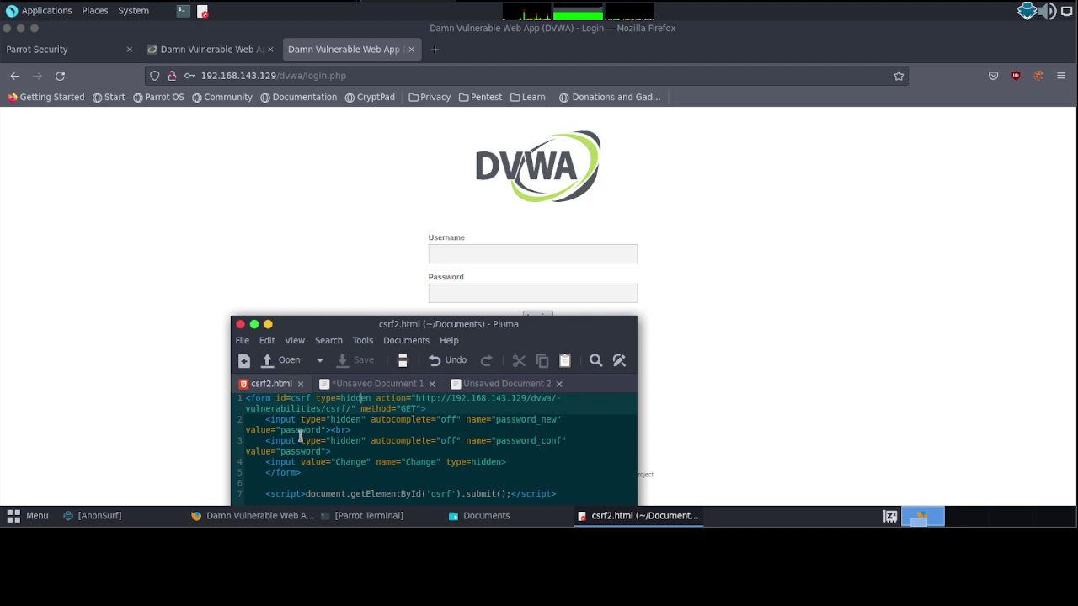
{"action": "left_click", "coordinate": [254, 325]}
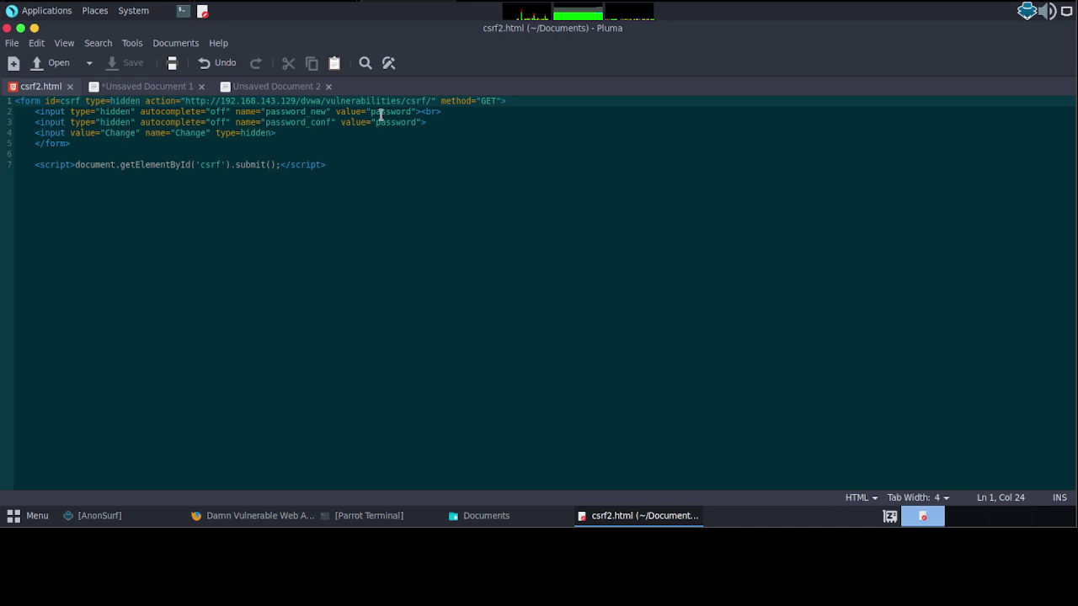
{"action": "left_click_drag", "start_coordinate": [371, 112], "coordinate": [413, 113]}
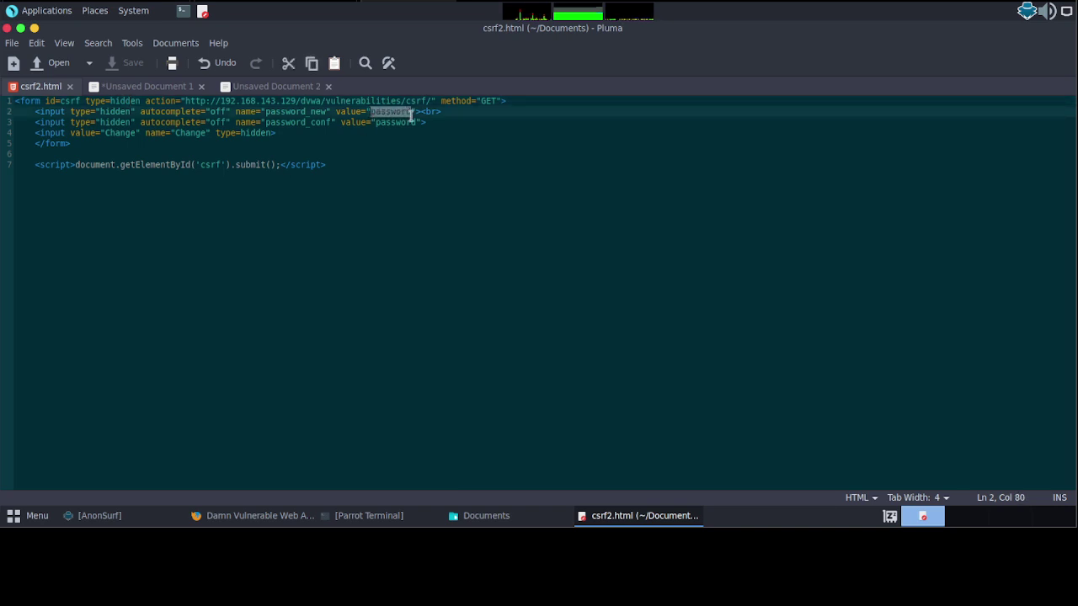
{"action": "key", "text": "alt+Tab"}
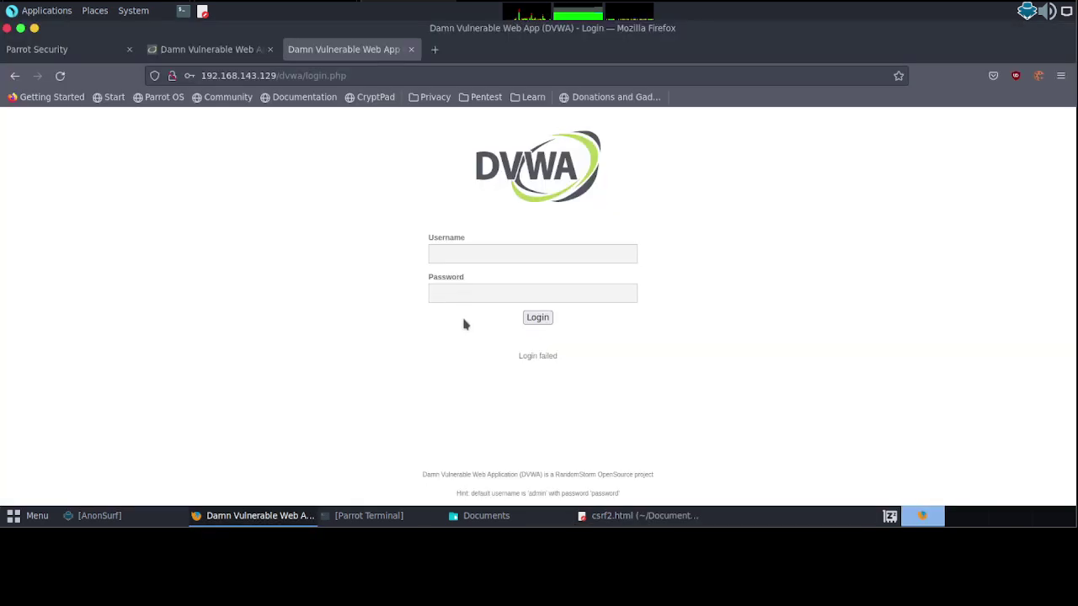
Paste the new password, choose admin as Username, and log in successfully.
{"action": "left_click", "coordinate": [445, 296]}
{"action": "key", "text": "ctrl+v"}
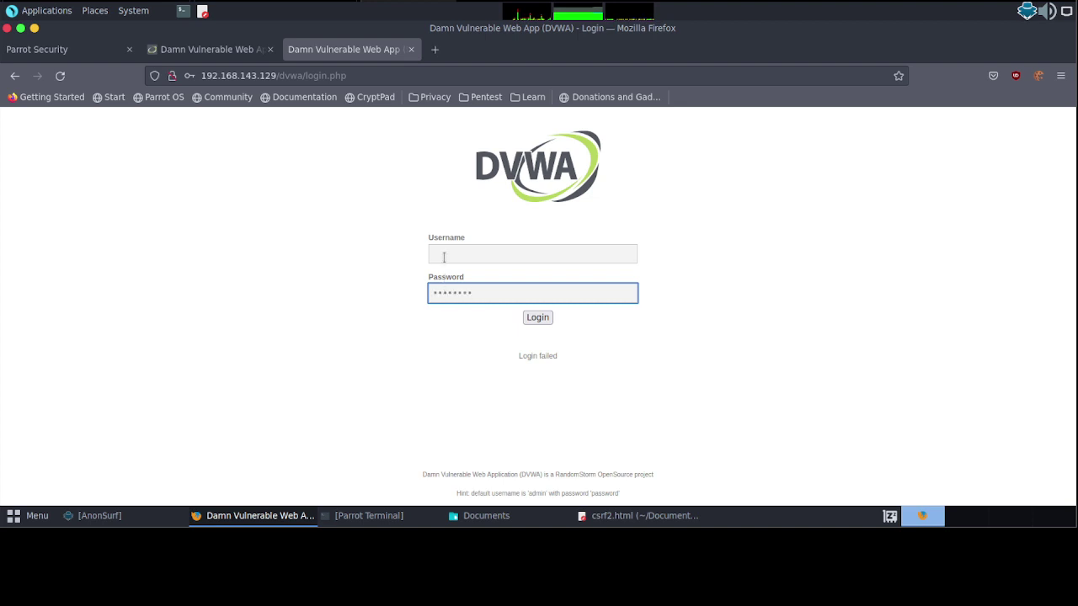
{"action": "left_click", "coordinate": [444, 257]}
{"action": "left_click", "coordinate": [447, 271]}
{"action": "left_click", "coordinate": [531, 319]}
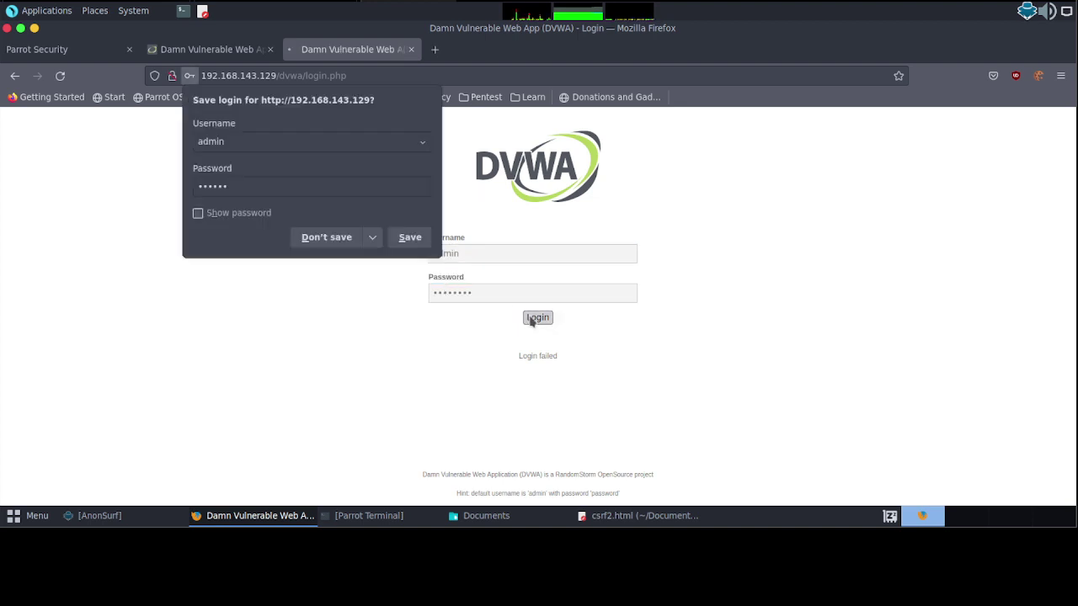
{"action": "left_click", "coordinate": [195, 344]}
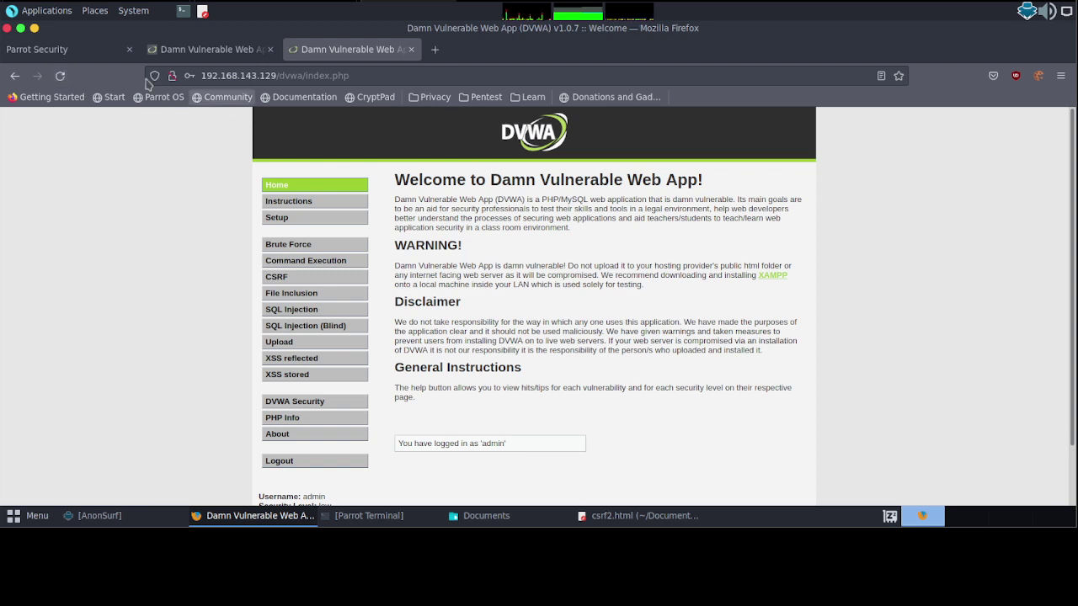
Minimize Firefox, Pluma and the Documents file manager to reveal the desktop.
{"action": "left_click", "coordinate": [34, 29]}
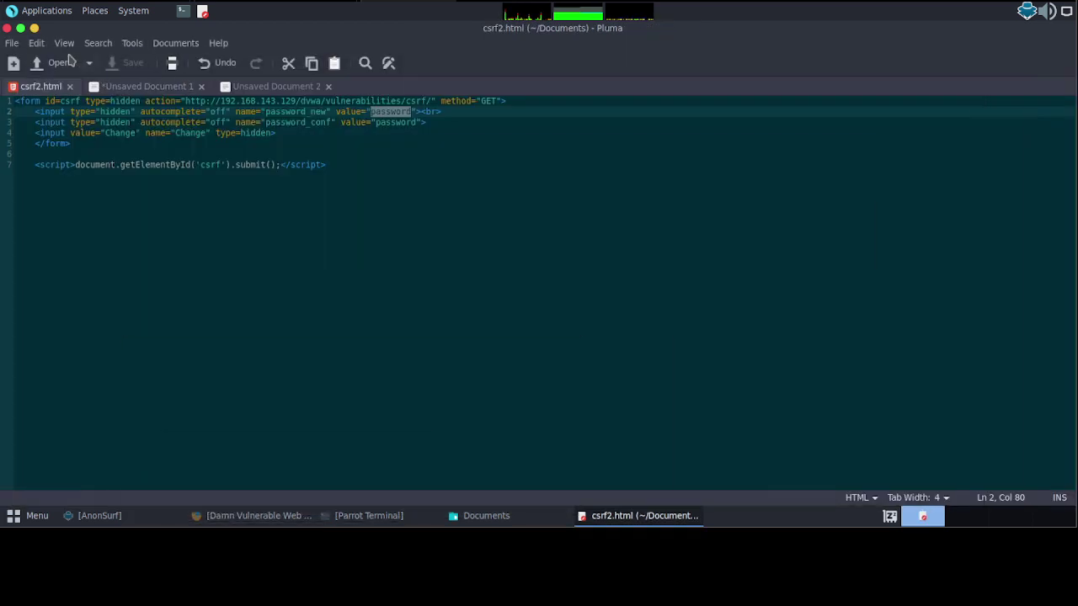
{"action": "left_click", "coordinate": [34, 29]}
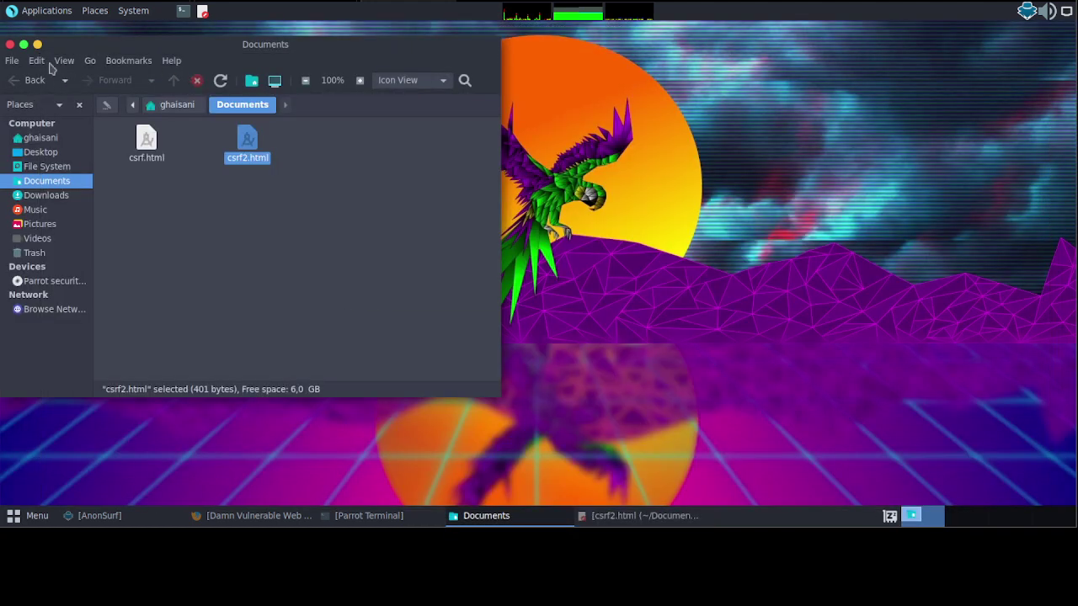
{"action": "left_click", "coordinate": [37, 45]}
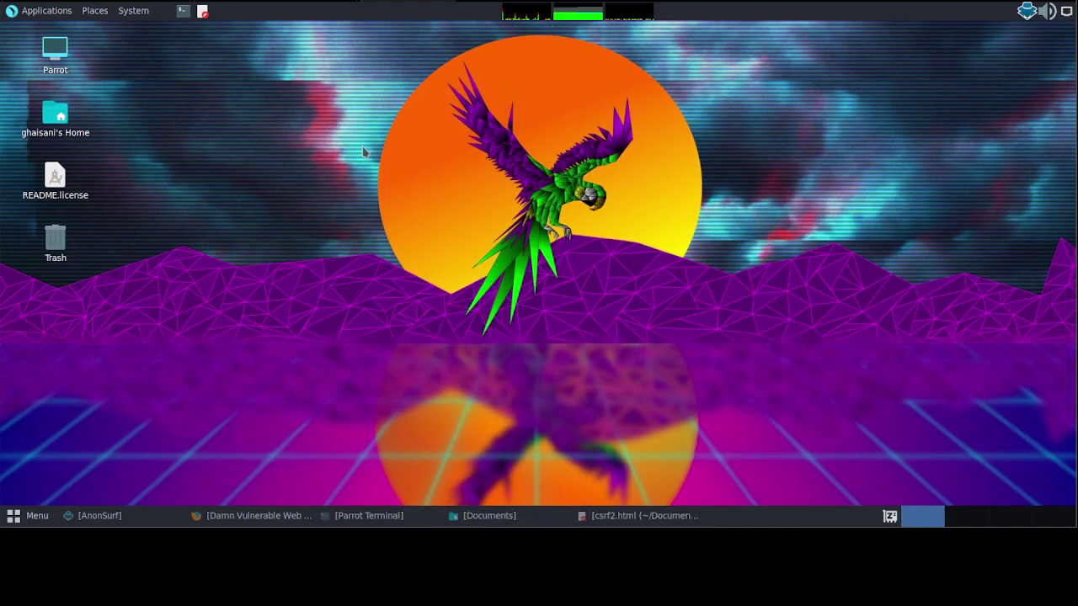